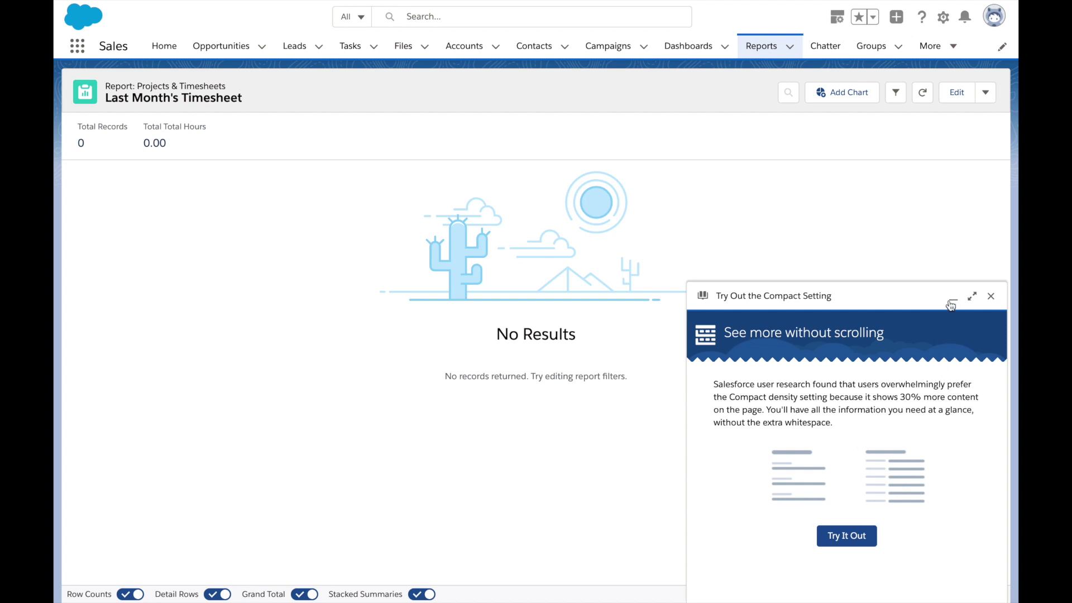
Step: Dismiss the compact-setting suggestion on the report and open the Setup menu
click(991, 296)
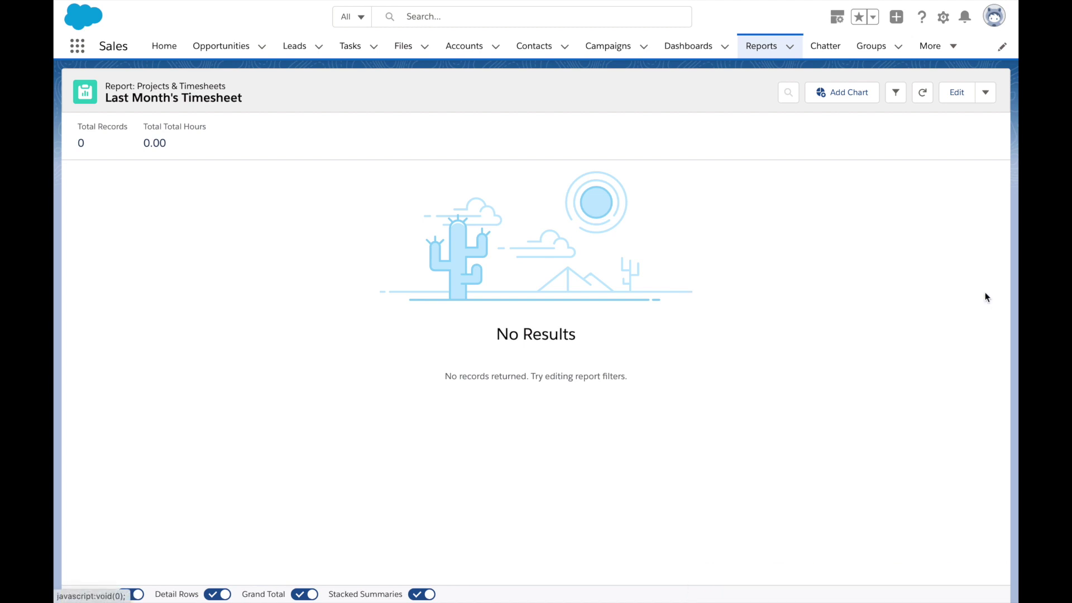
click(943, 17)
Step: From Setup Home, find 'shar' in Quick Find and open Sharing Settings
click(905, 58)
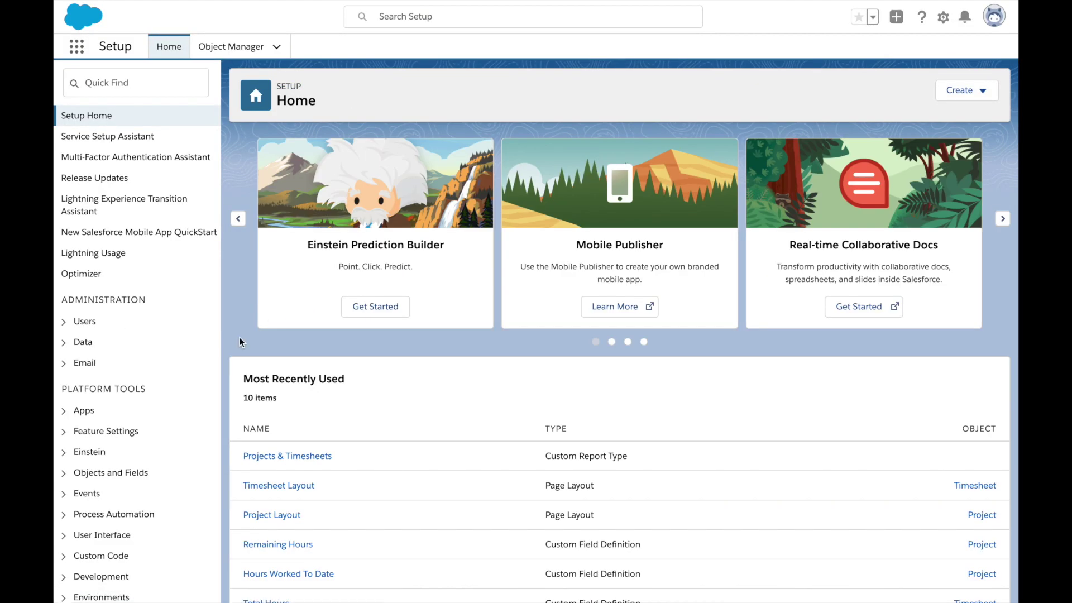
click(140, 87)
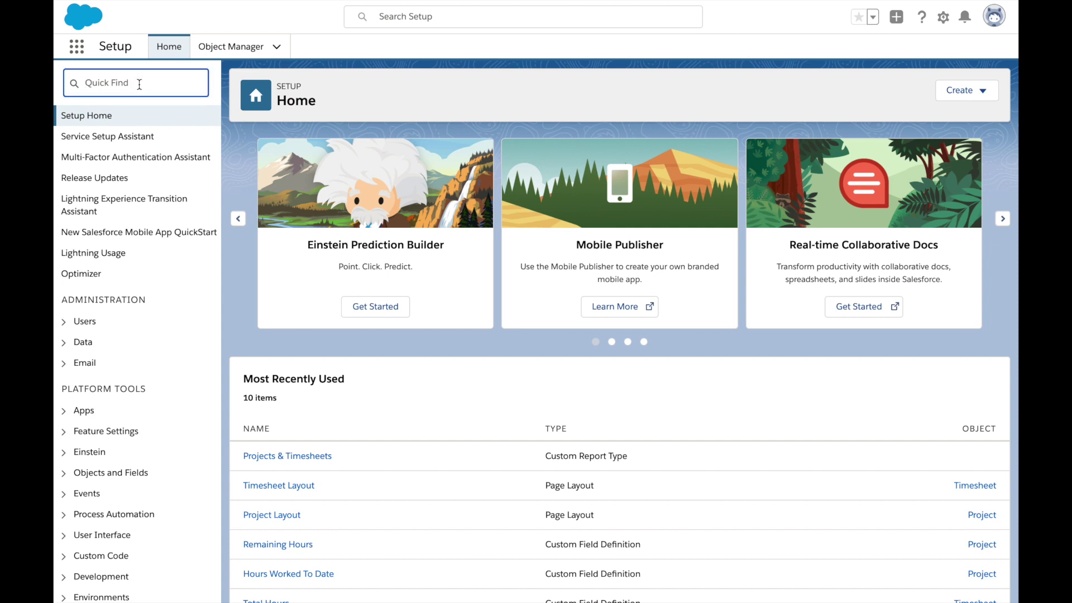
text(shar)
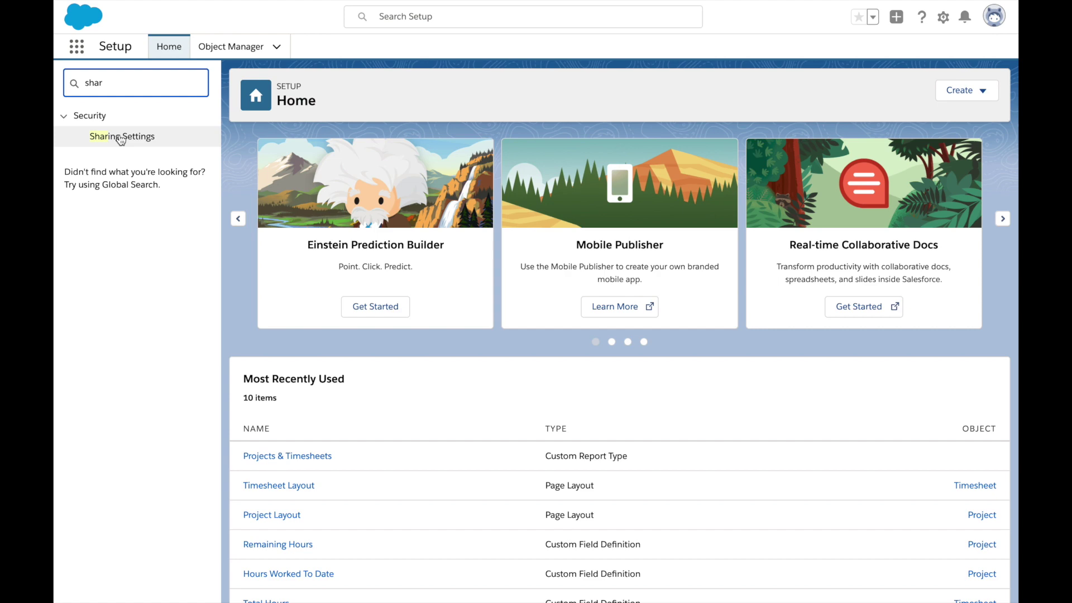
click(120, 138)
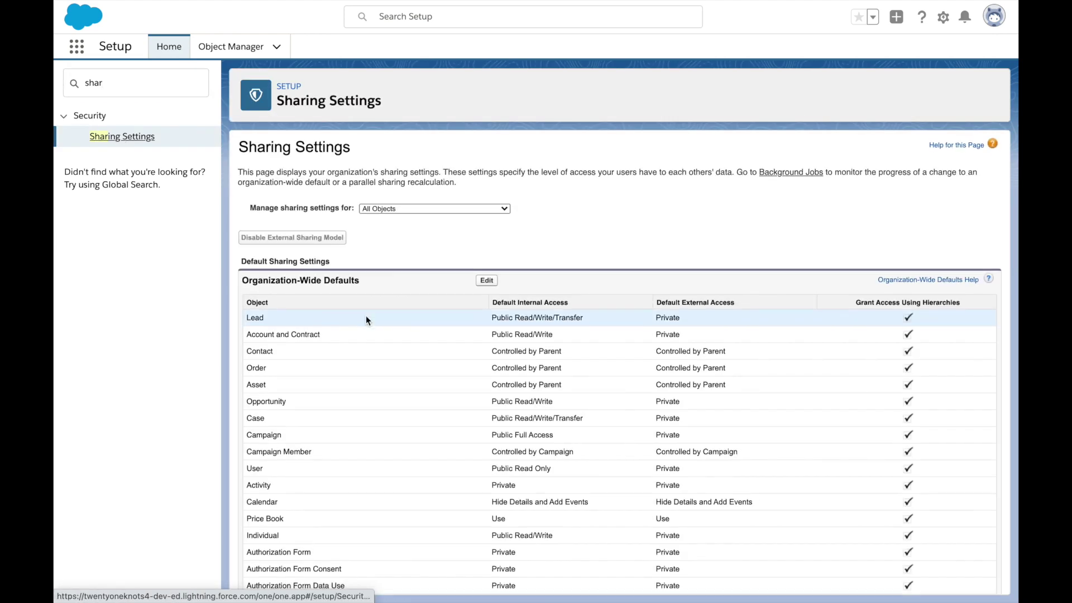
Step: Review the Organization-Wide Defaults, where Project and Timesheet are Controlled by Parent
scroll(366, 320, down, 2)
scroll(366, 320, down, 5)
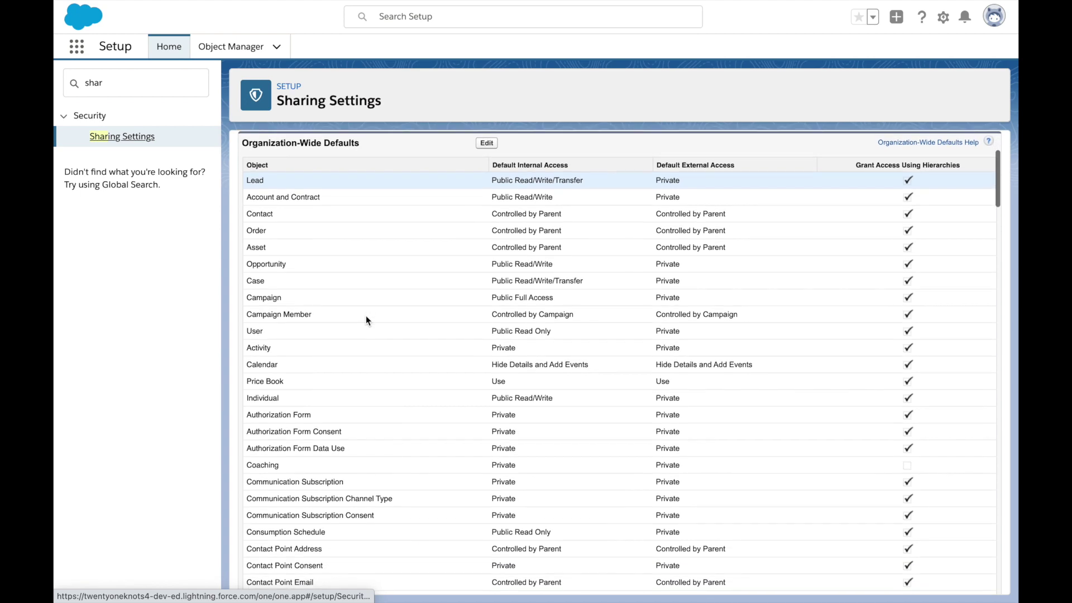
scroll(366, 319, down, 15)
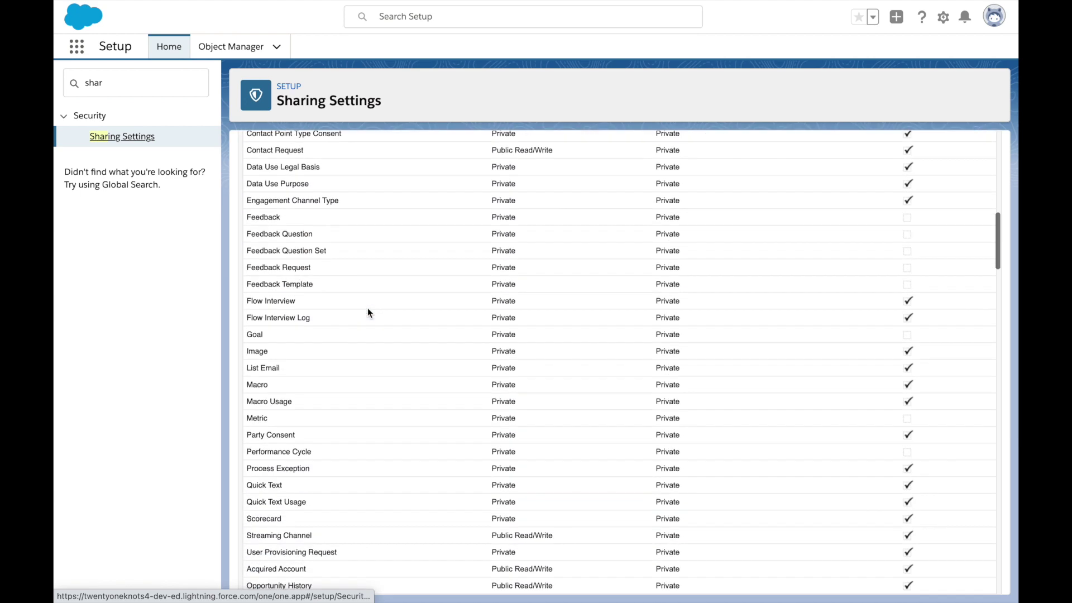
scroll(366, 309, down, 10)
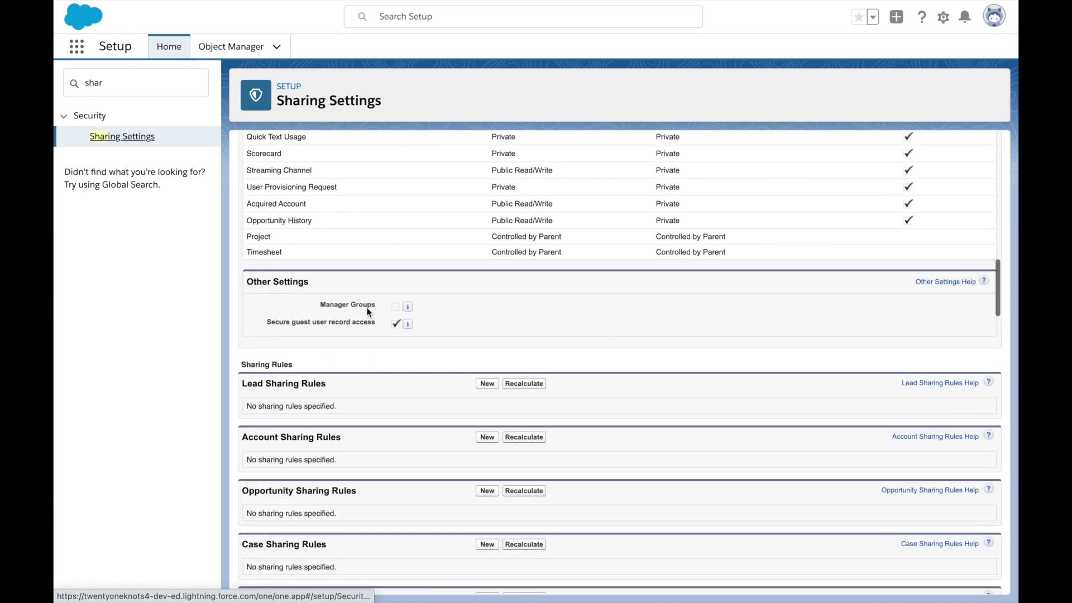
scroll(367, 312, up, 9)
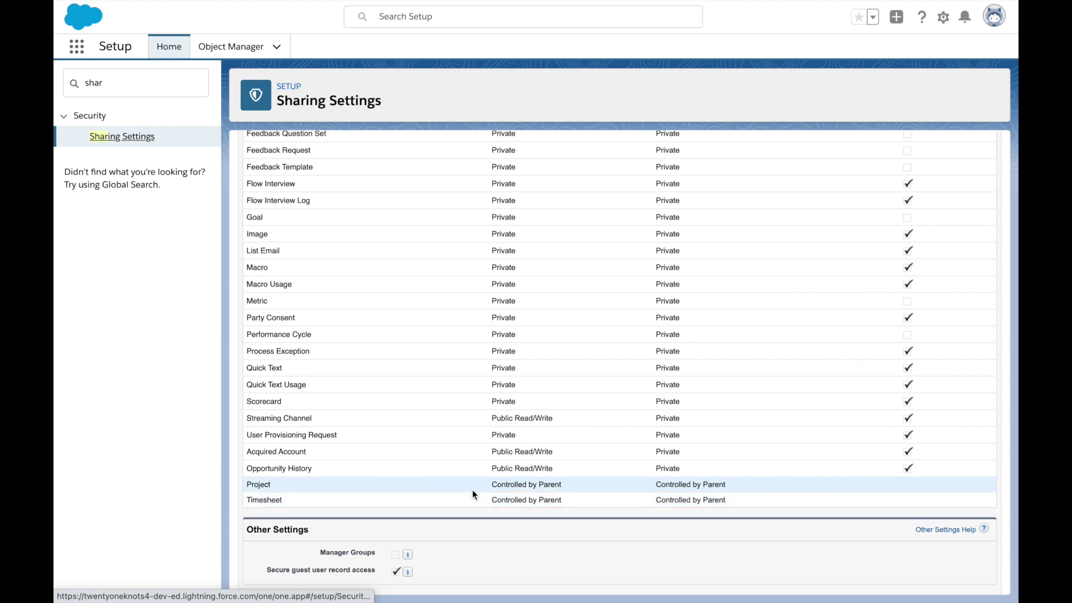
scroll(473, 494, up, 20)
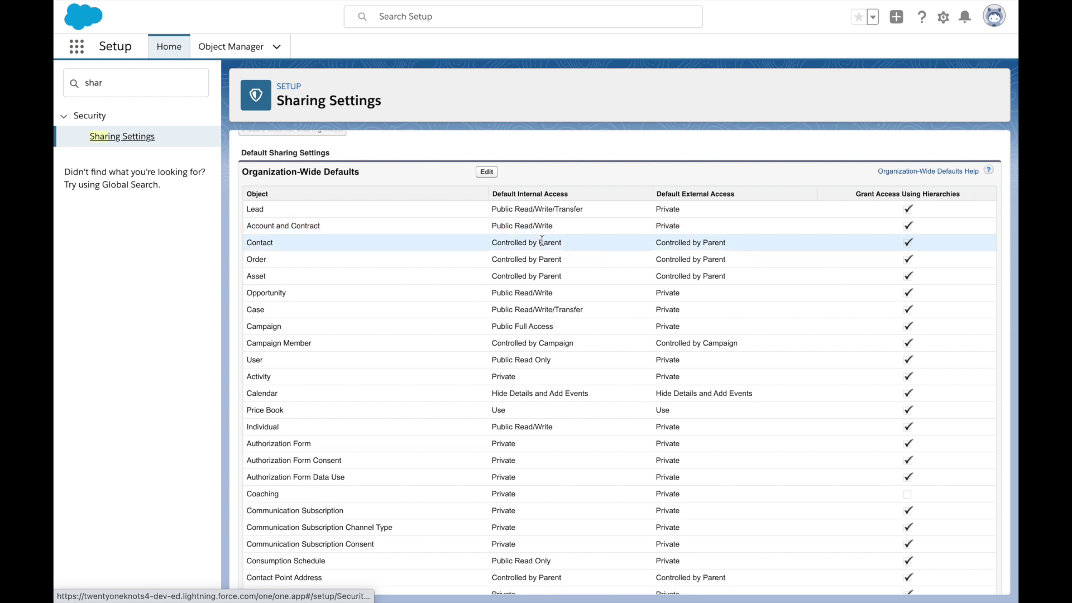
scroll(471, 397, down, 5)
scroll(471, 398, down, 5)
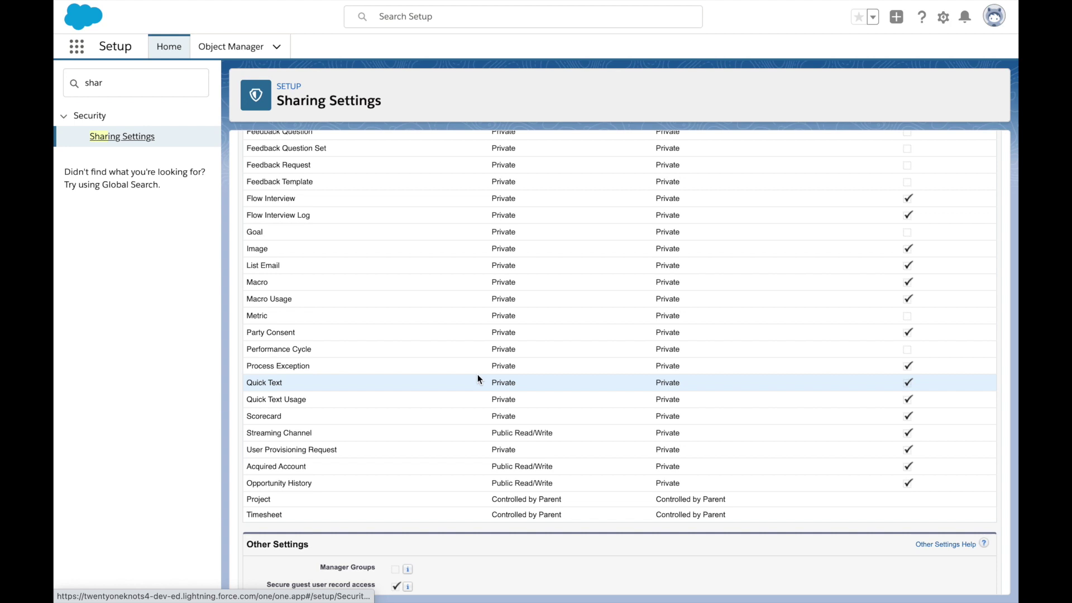
scroll(478, 367, up, 10)
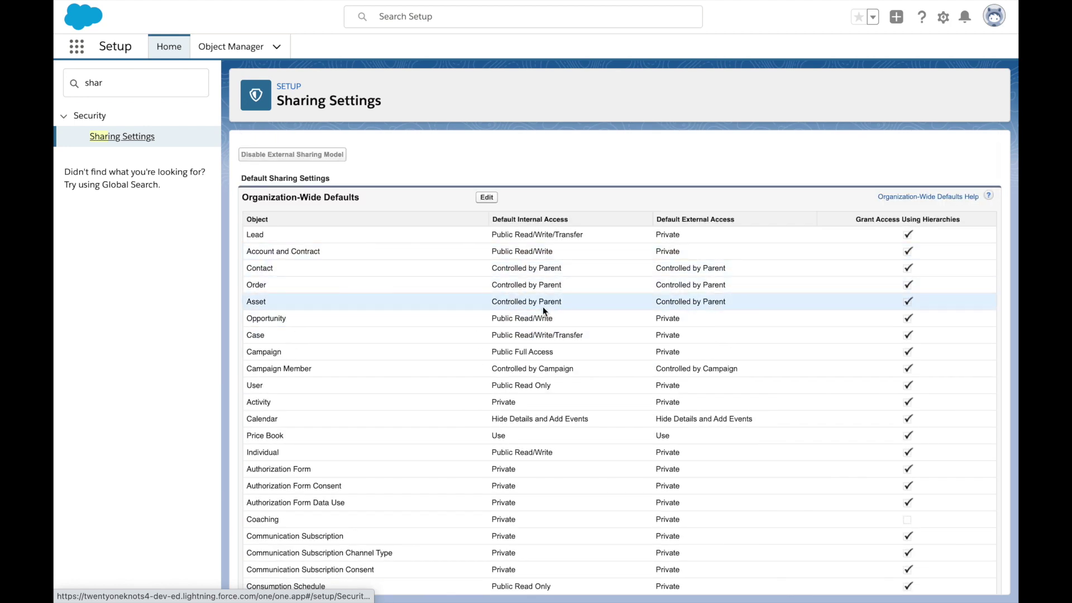
scroll(544, 311, up, 2)
Step: Via Quick Find 'tab', start a Project custom object tab with the Wrench style
click(62, 87)
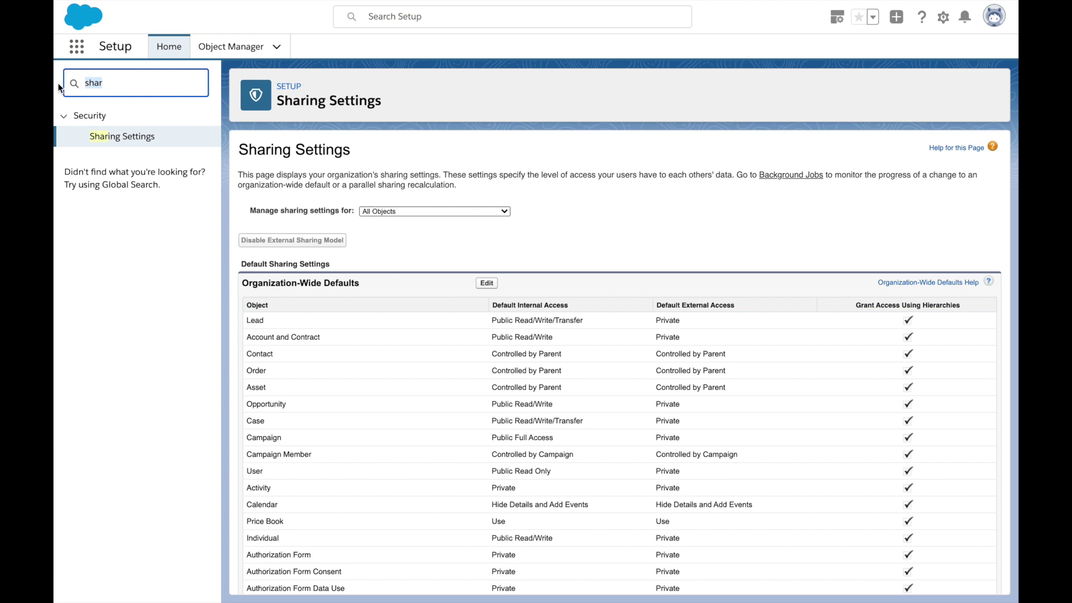
text(tab)
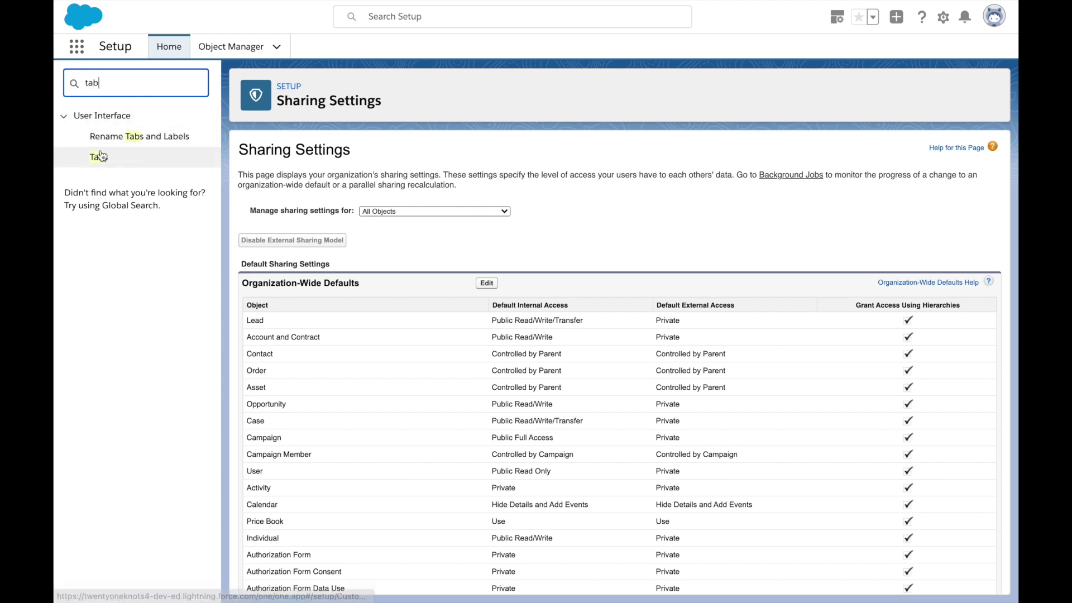
click(104, 163)
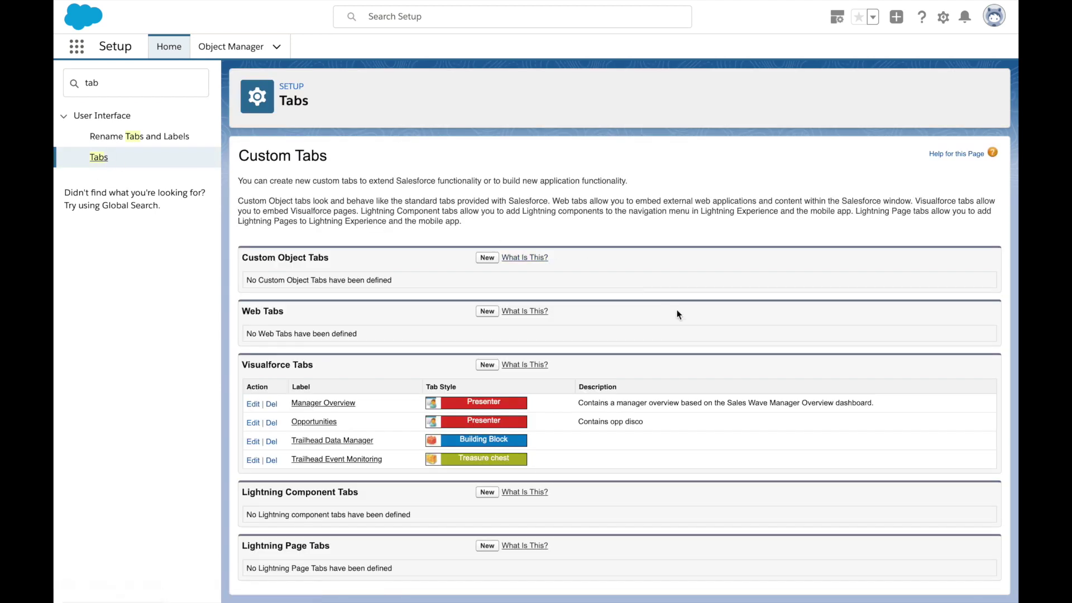
click(485, 260)
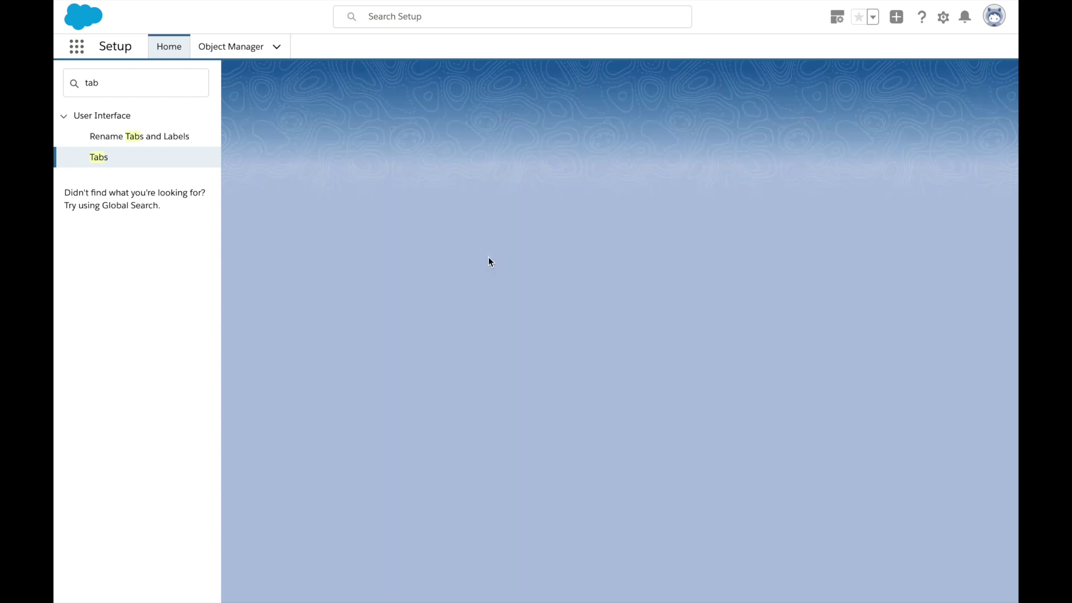
click(470, 261)
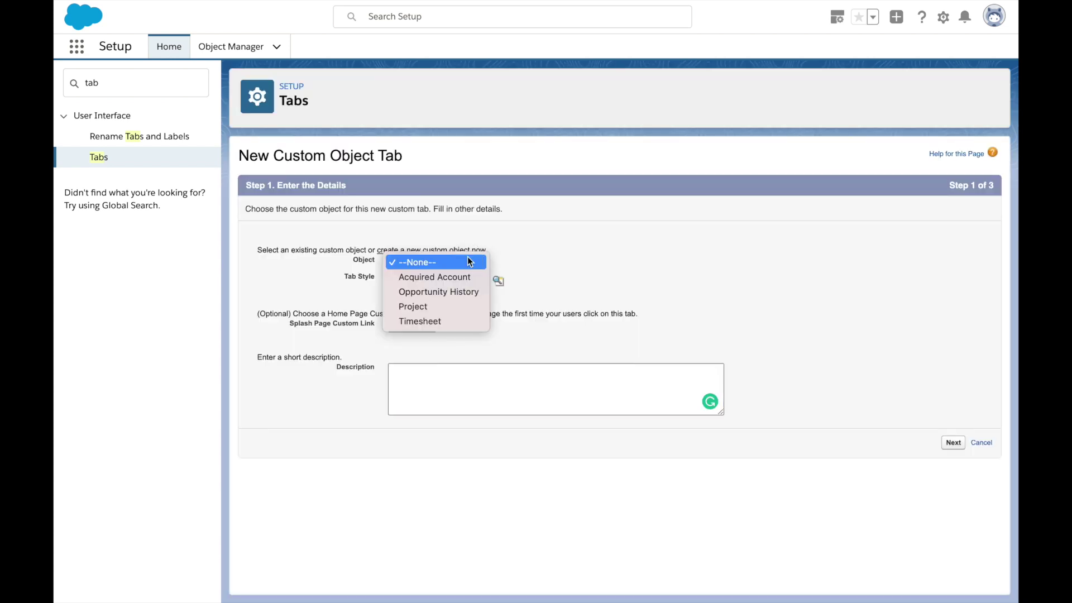
click(456, 307)
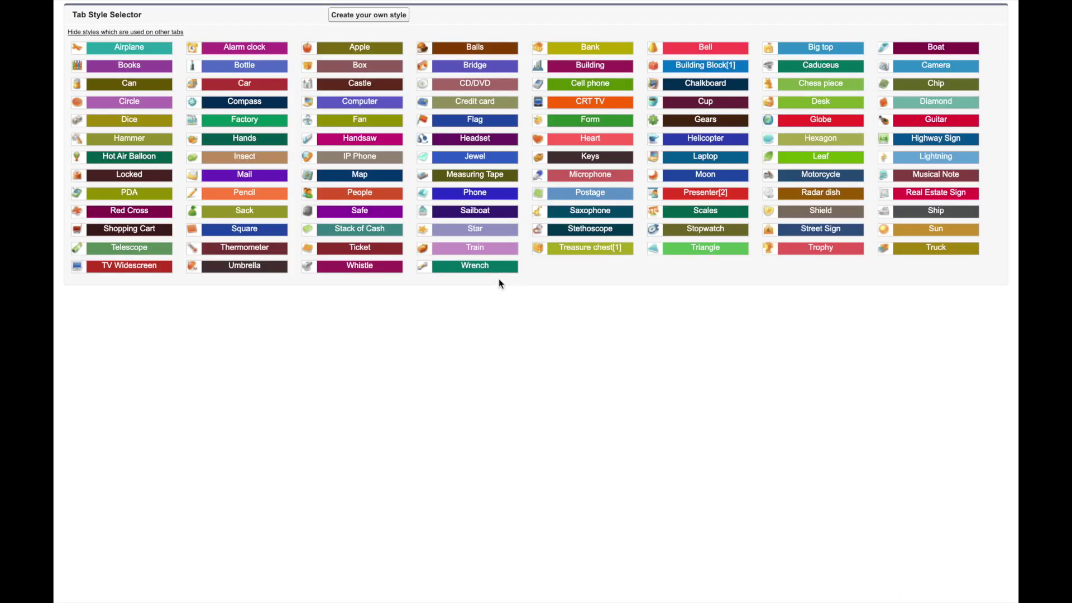
click(464, 267)
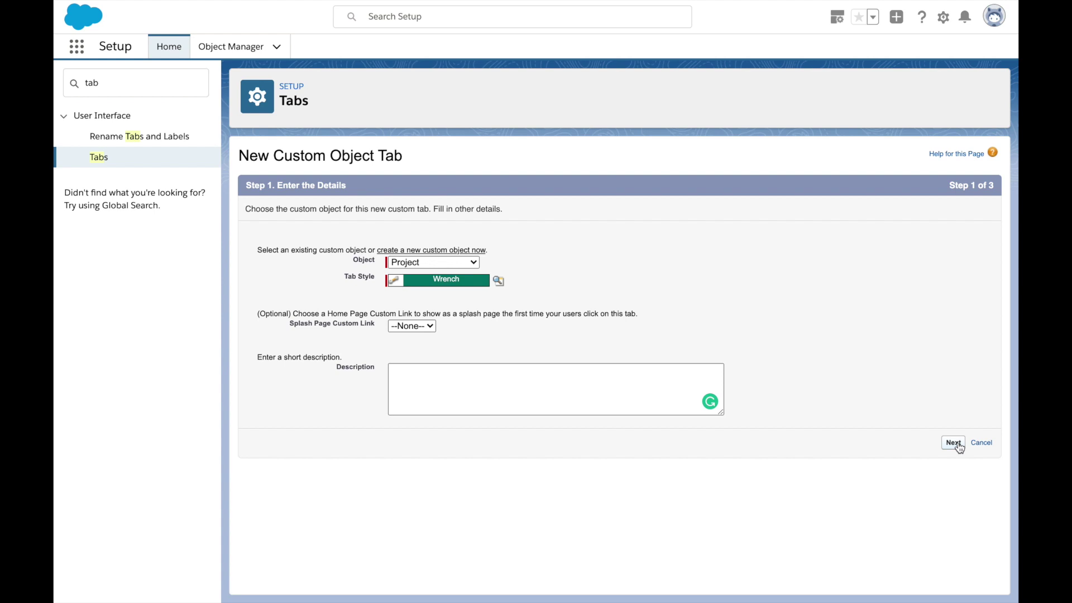
Step: Keep default profile visibility and custom app inclusion, and save the Projects tab
click(953, 442)
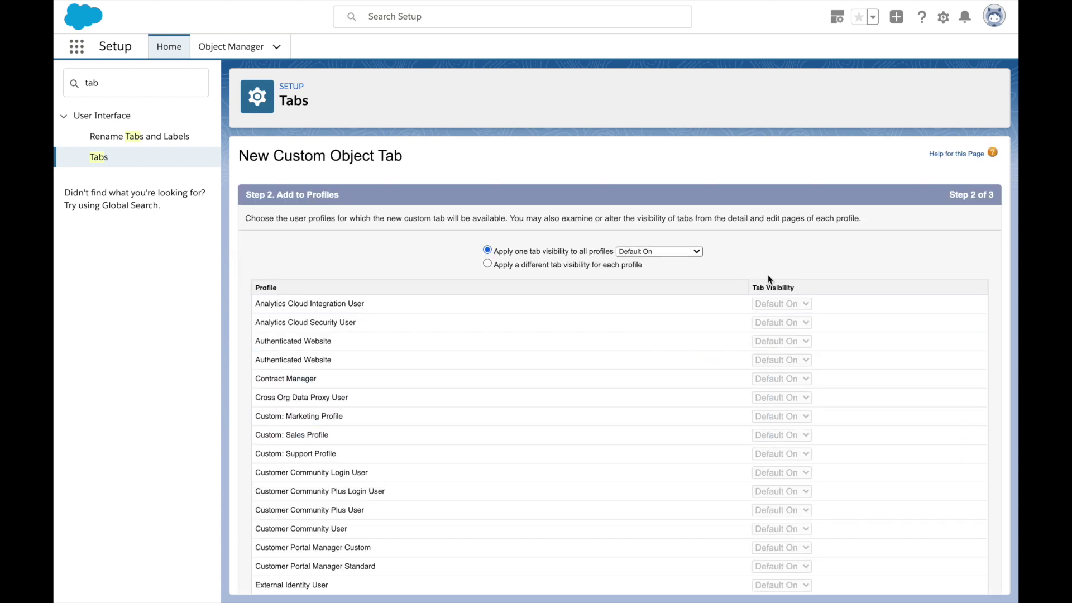
scroll(856, 313, down, 7)
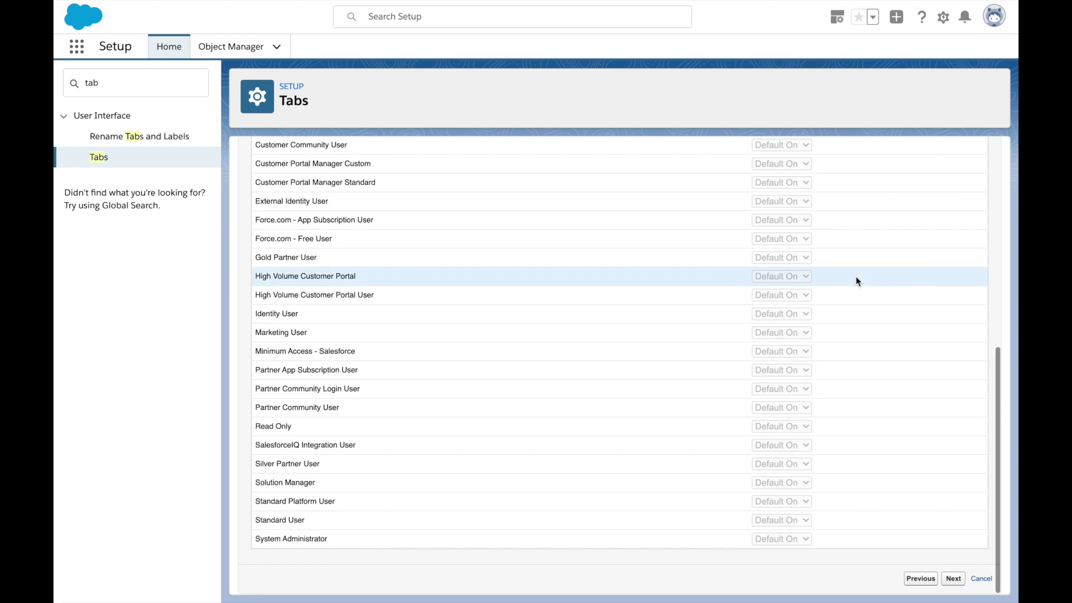
click(954, 579)
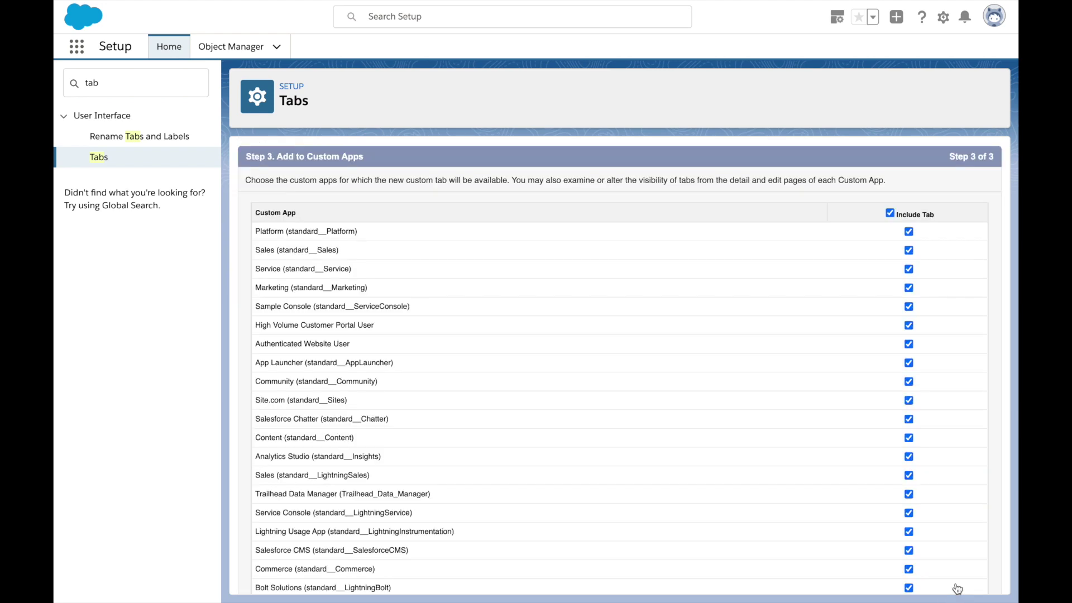
scroll(855, 496, down, 3)
scroll(855, 496, up, 3)
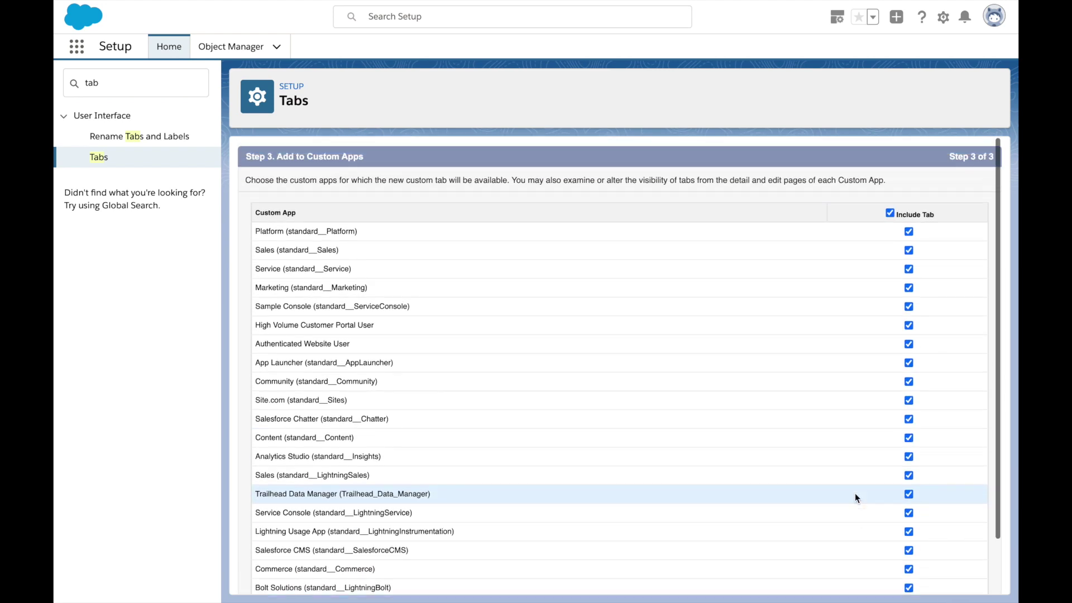
scroll(855, 493, down, 3)
click(949, 578)
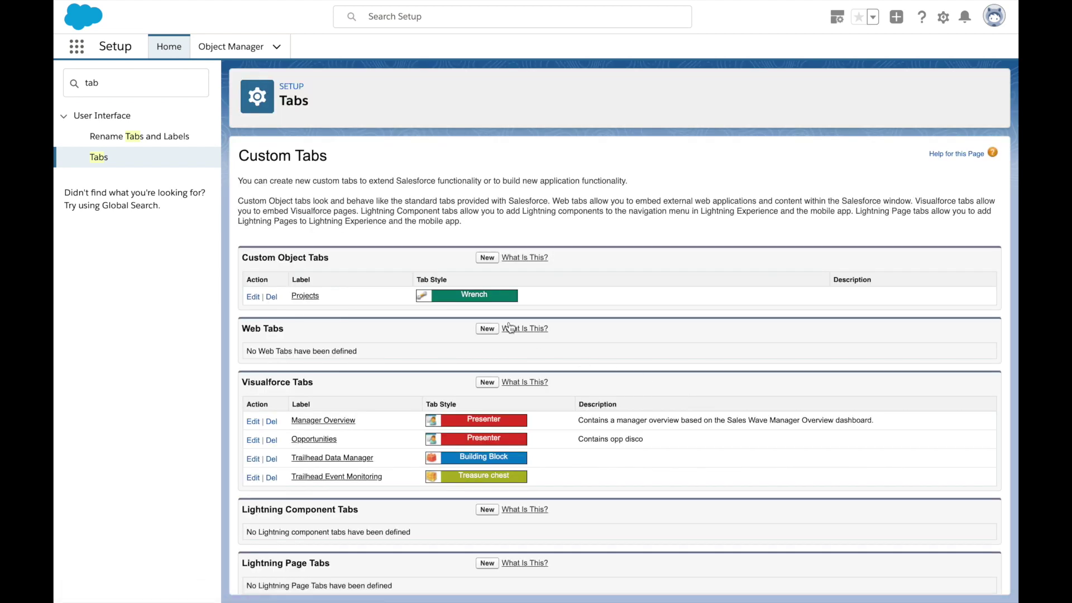
Step: Start a Timesheet custom object tab and give it the Alarm clock style
click(488, 259)
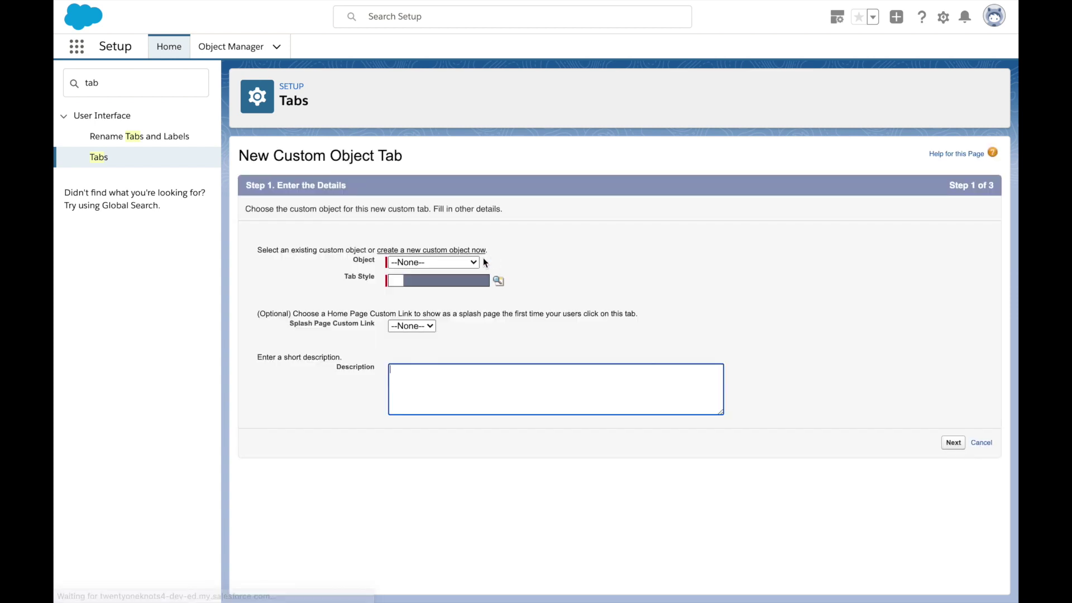
click(483, 258)
click(447, 306)
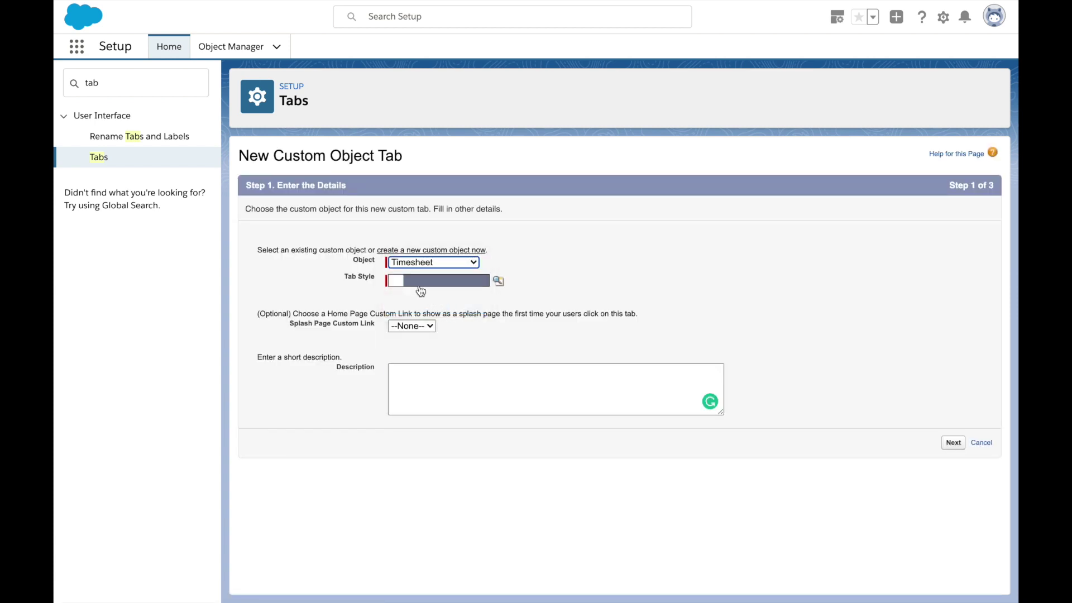
click(410, 280)
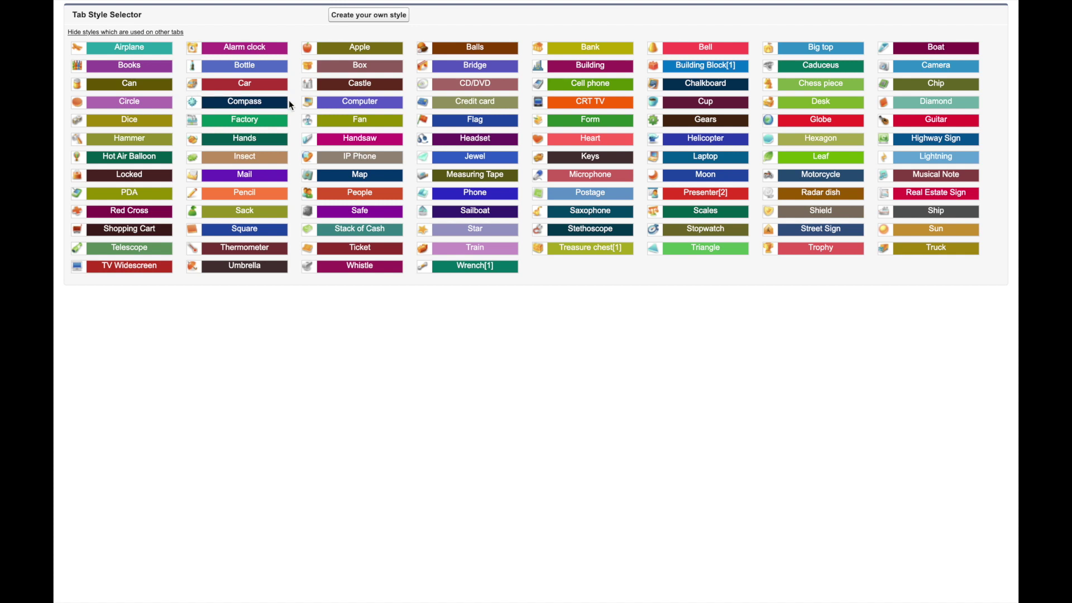
key(ctrl+f)
text(clock)
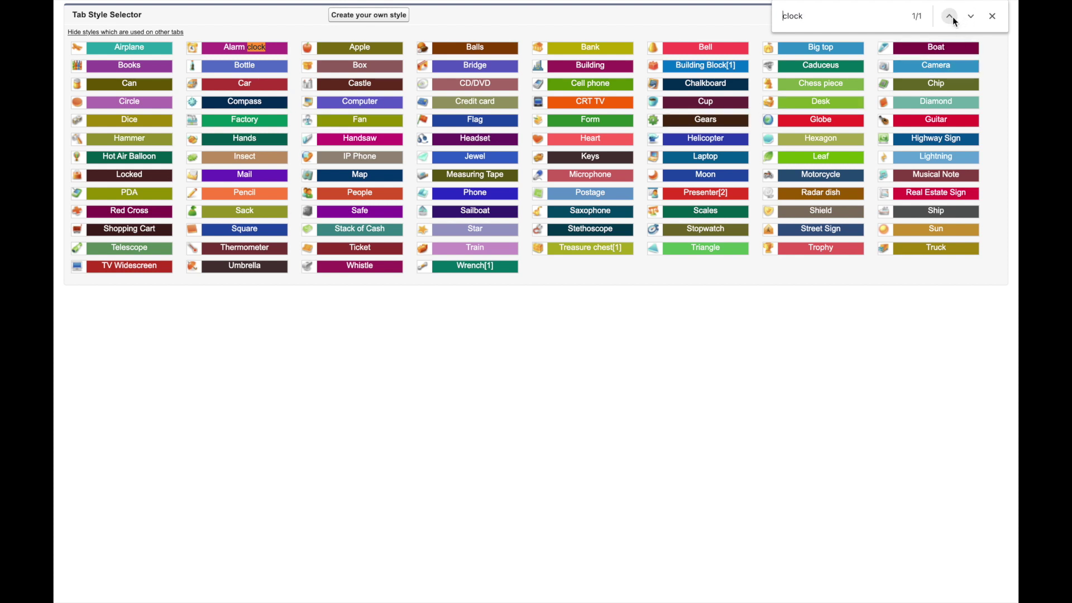
click(993, 16)
click(238, 49)
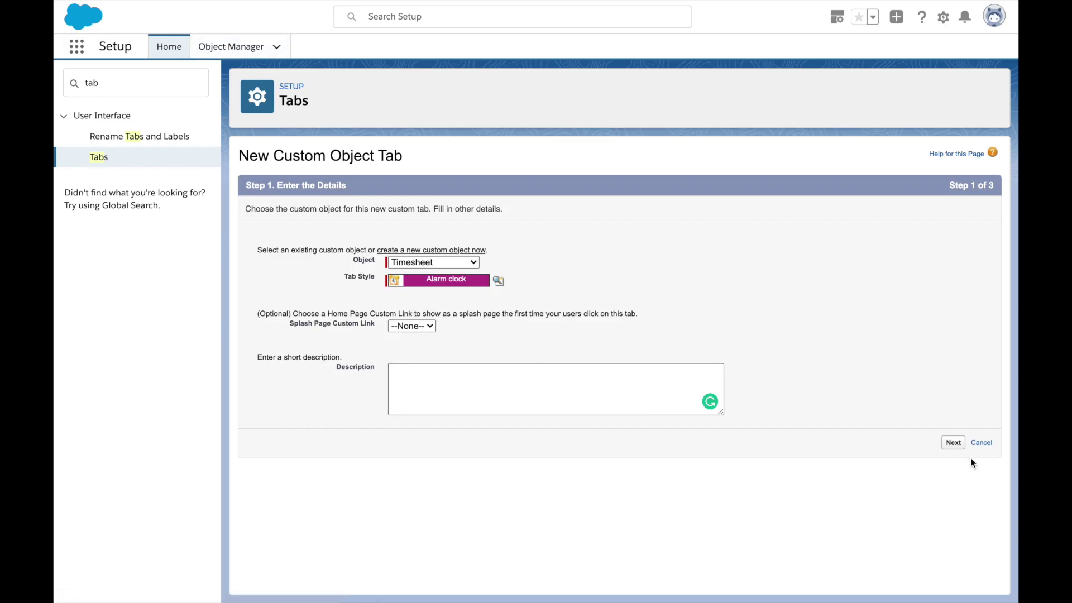
Step: Accept the default profile and app settings and save the Timesheets tab
click(954, 443)
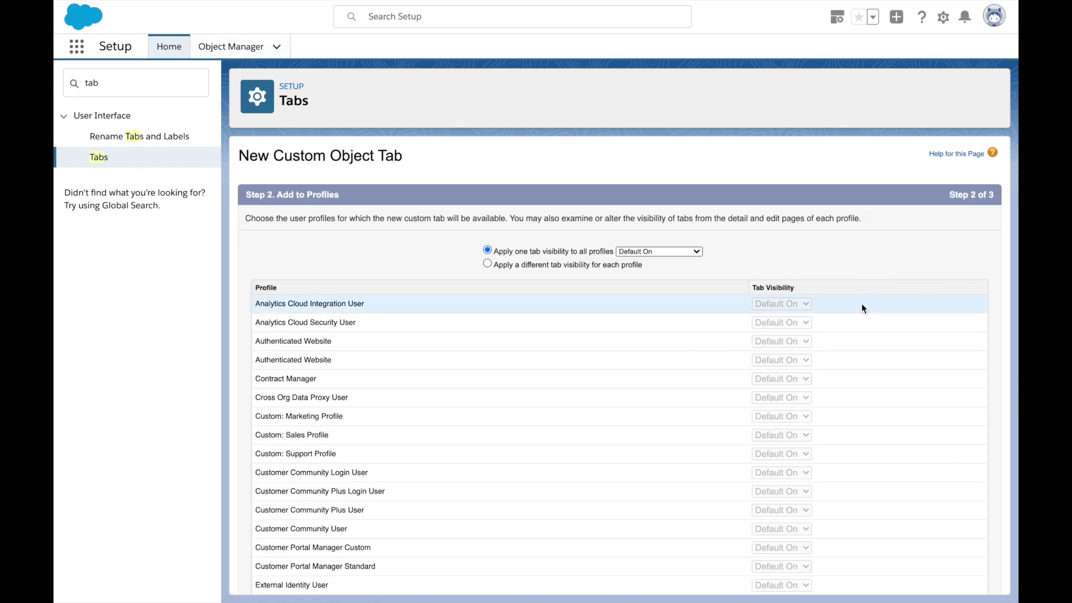
scroll(825, 240, down, 7)
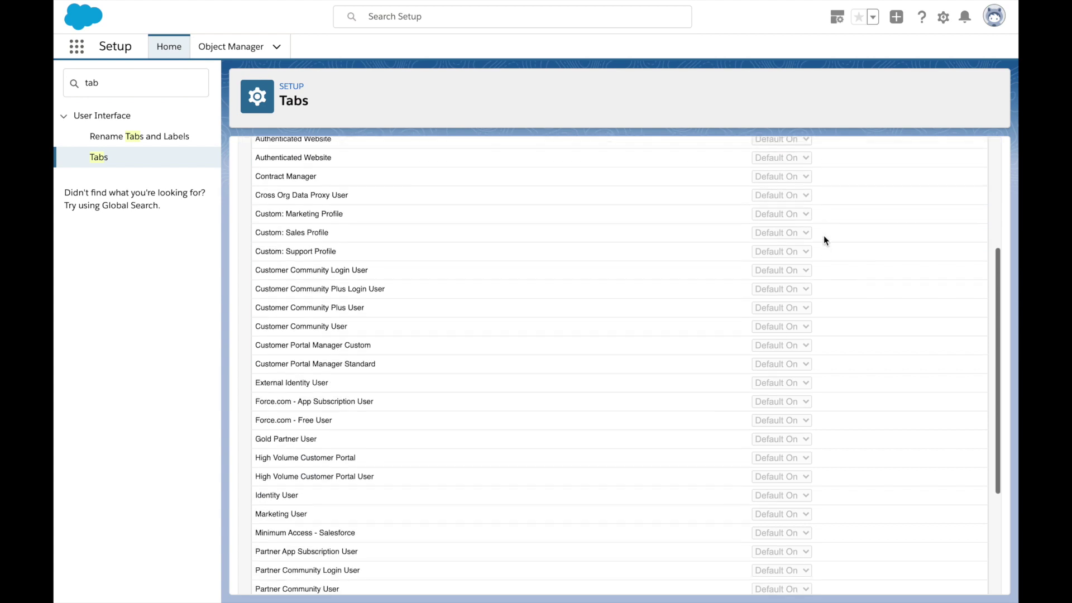
click(954, 579)
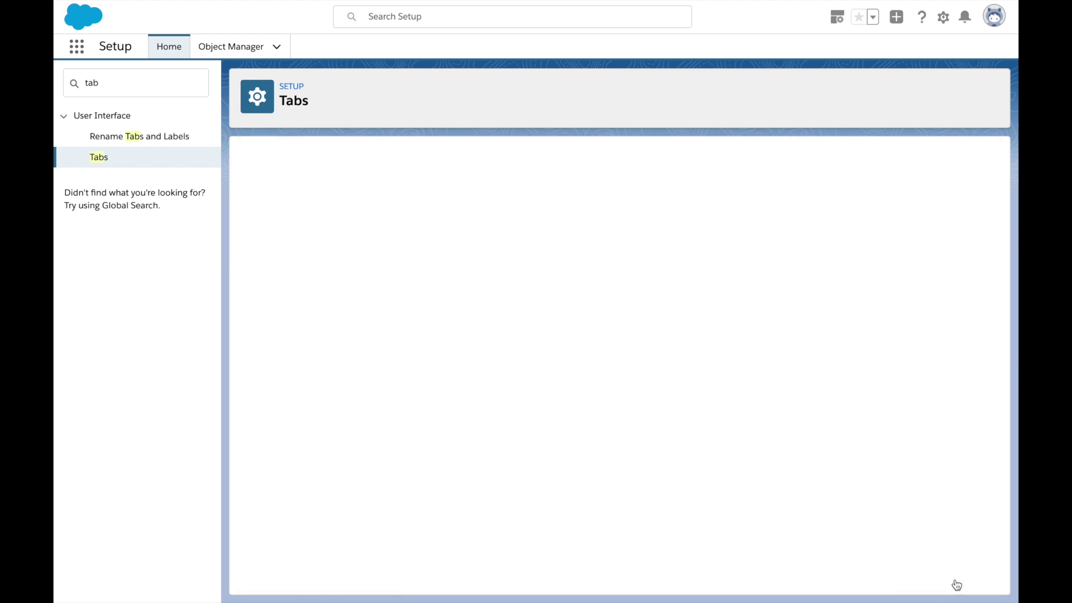
scroll(880, 402, down, 1)
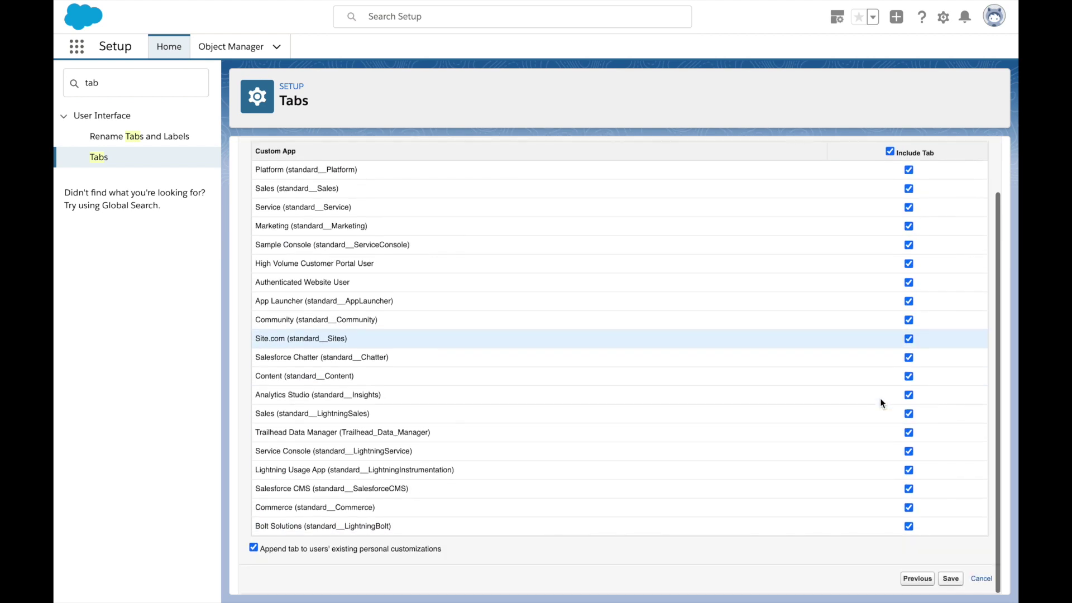
click(951, 579)
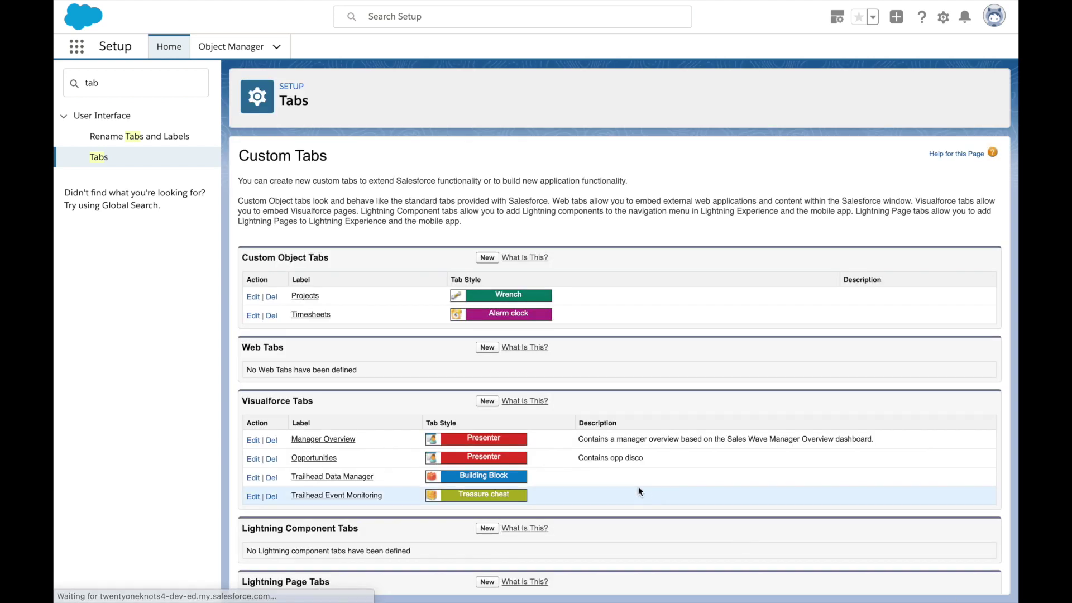
Step: From App Manager, start a new Lightning app named 'Project Management'
double_click(140, 84)
text(app)
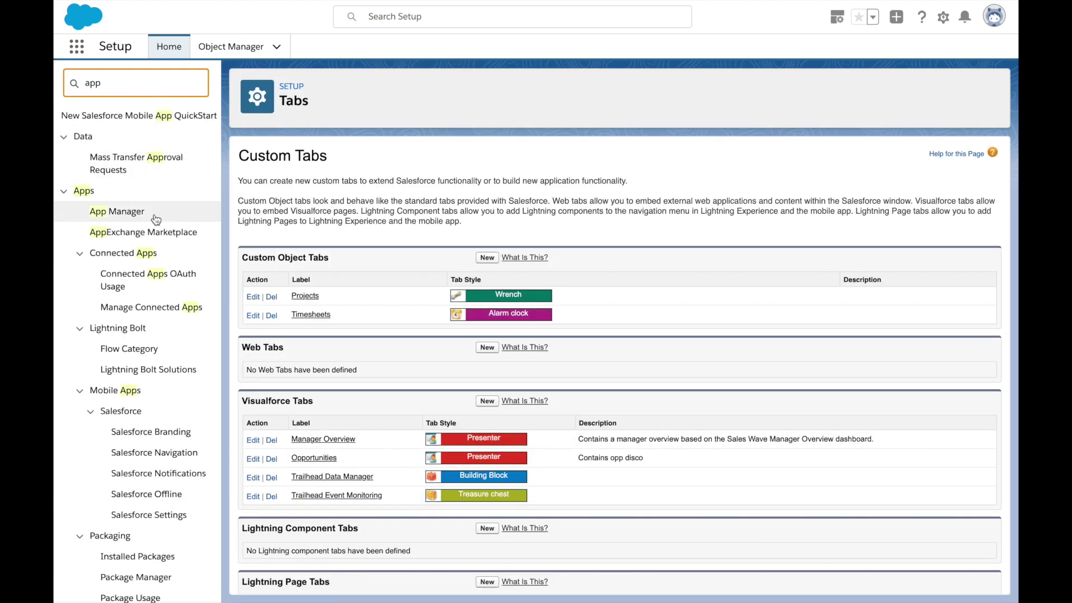
click(128, 212)
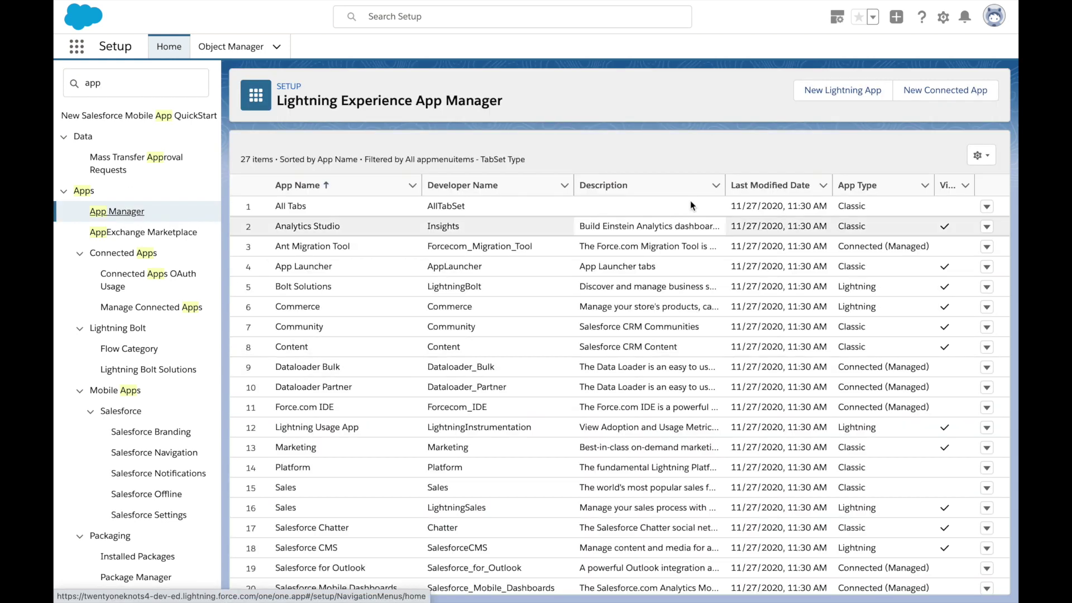
click(864, 91)
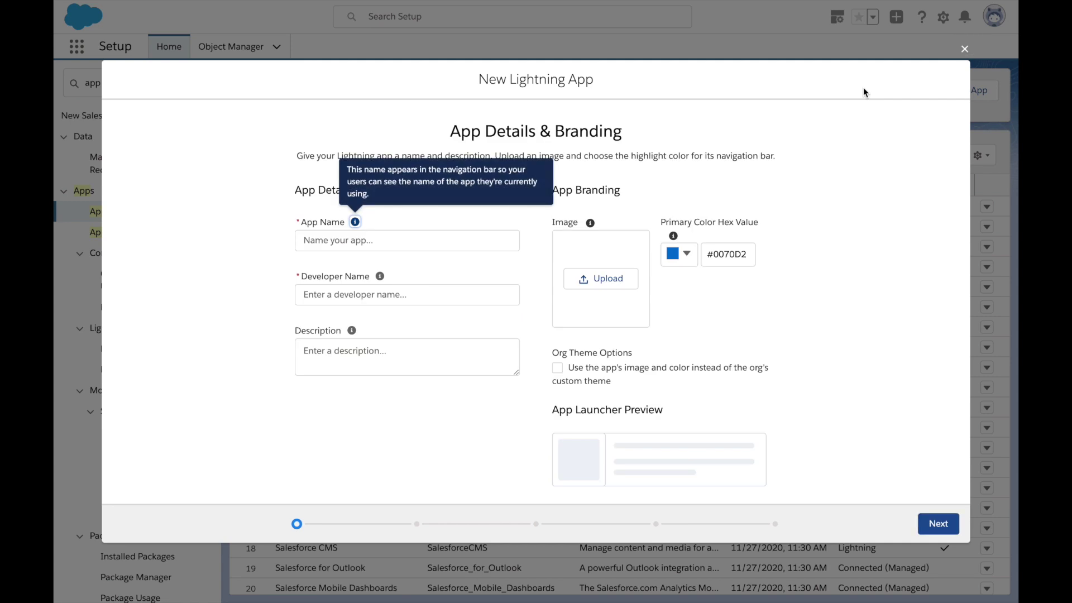
key(Tab)
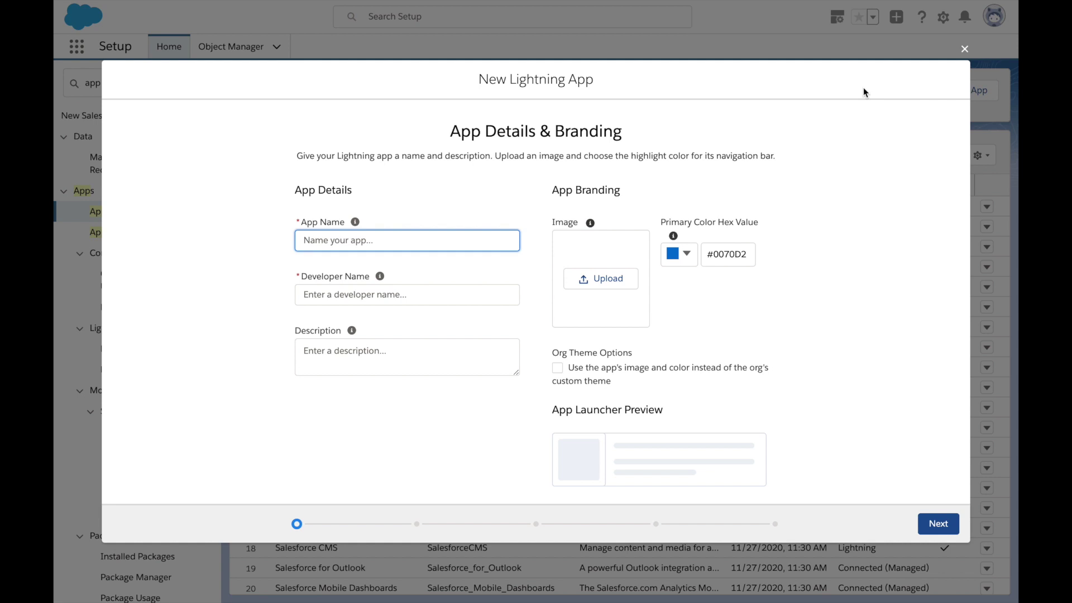
text(Project manag)
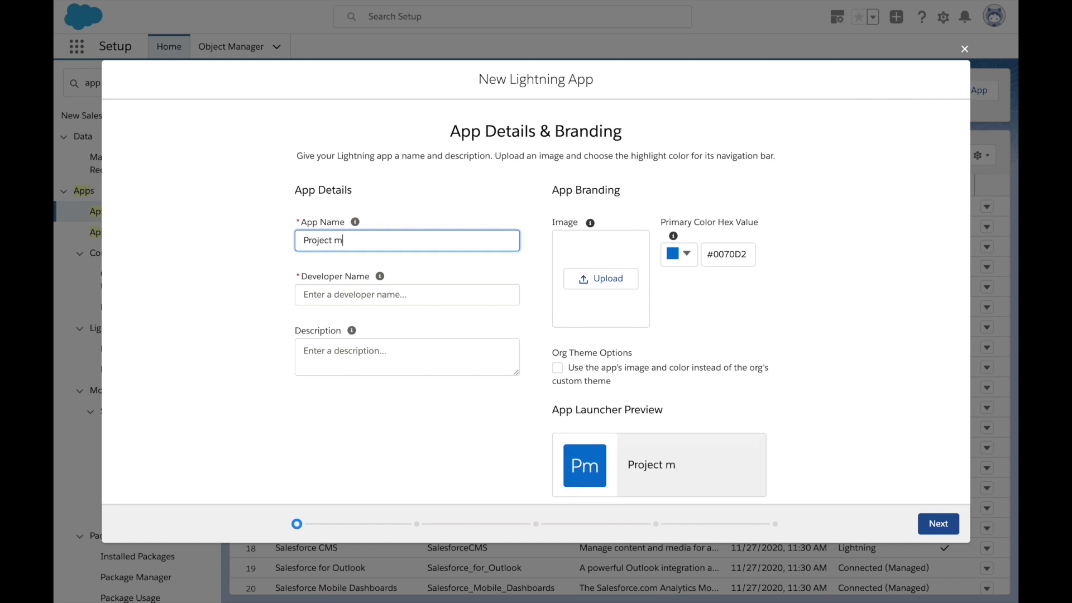
key(BackSpace)
key(BackSpace)
key(BackSpace)
key(BackSpace)
key(BackSpace)
text(Management)
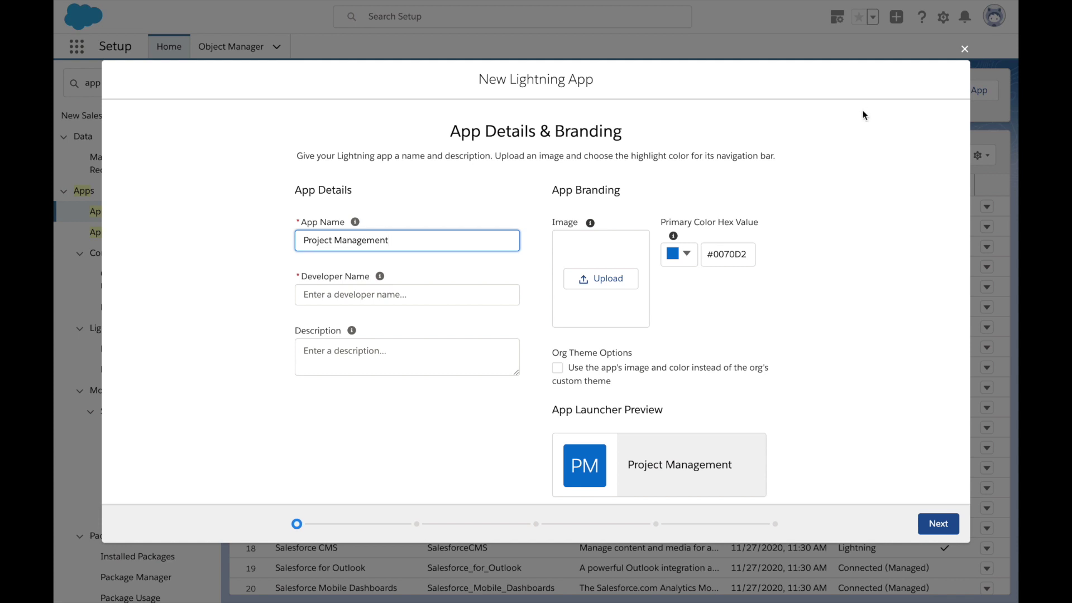
key(Tab)
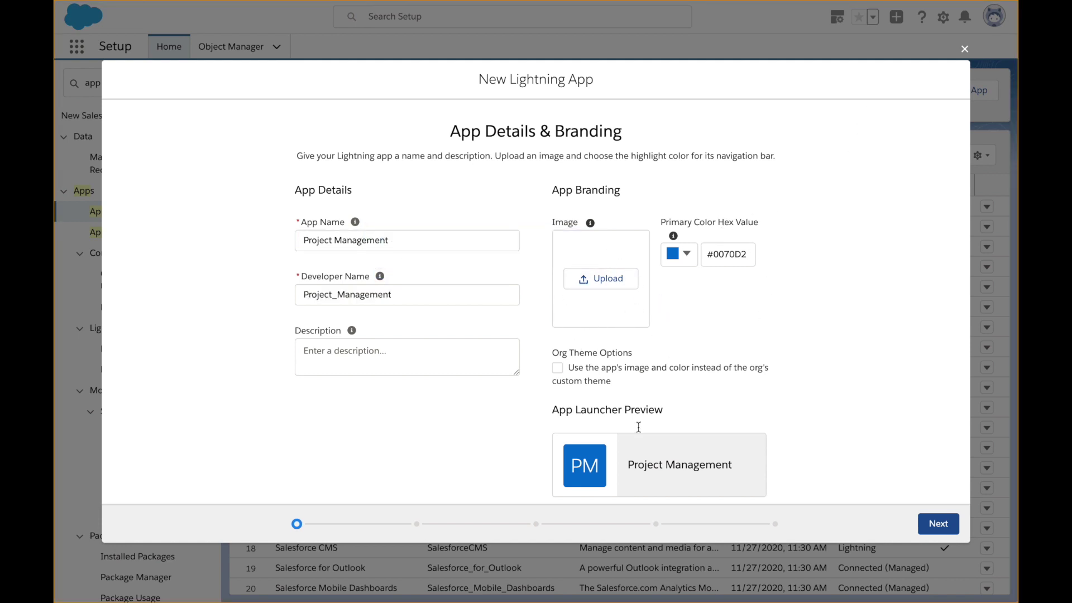
Step: Set the app's primary colour to light blue #4BC9F4
click(687, 254)
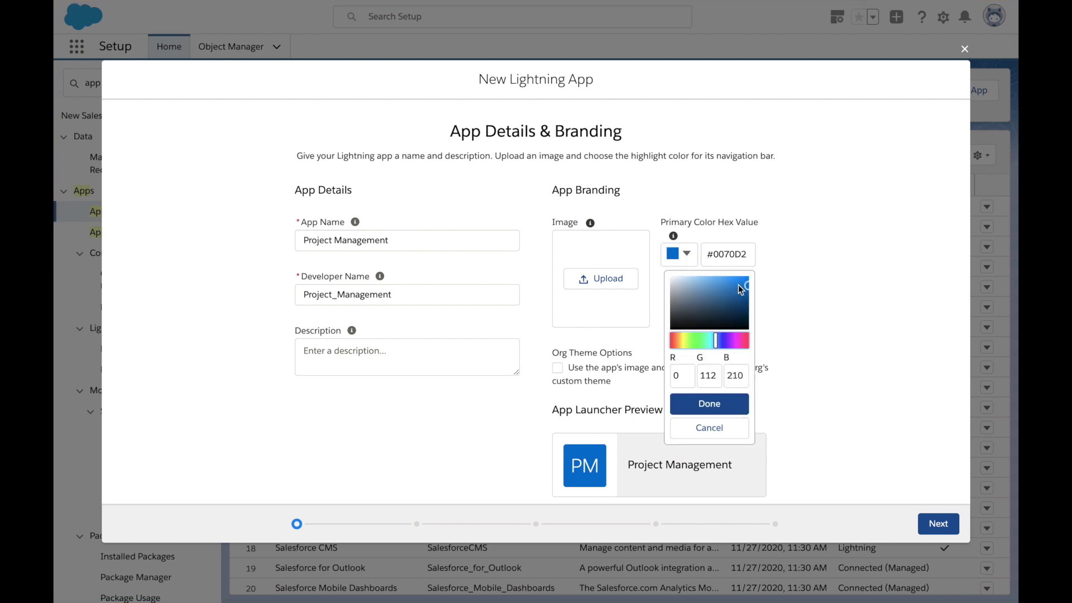
click(717, 341)
drag(717, 341, 714, 340)
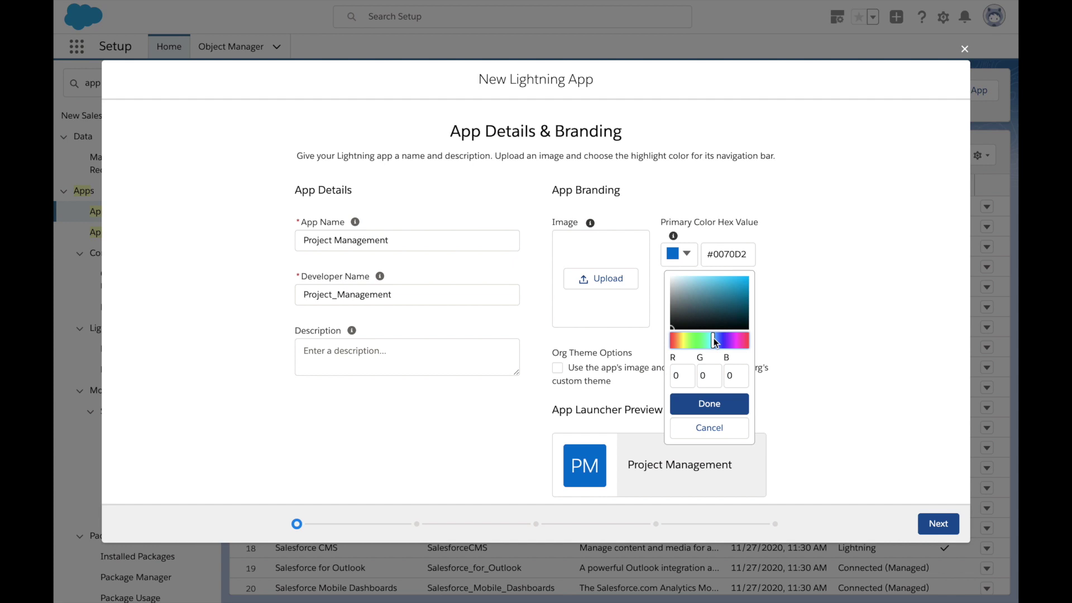
click(730, 282)
drag(730, 282, 729, 280)
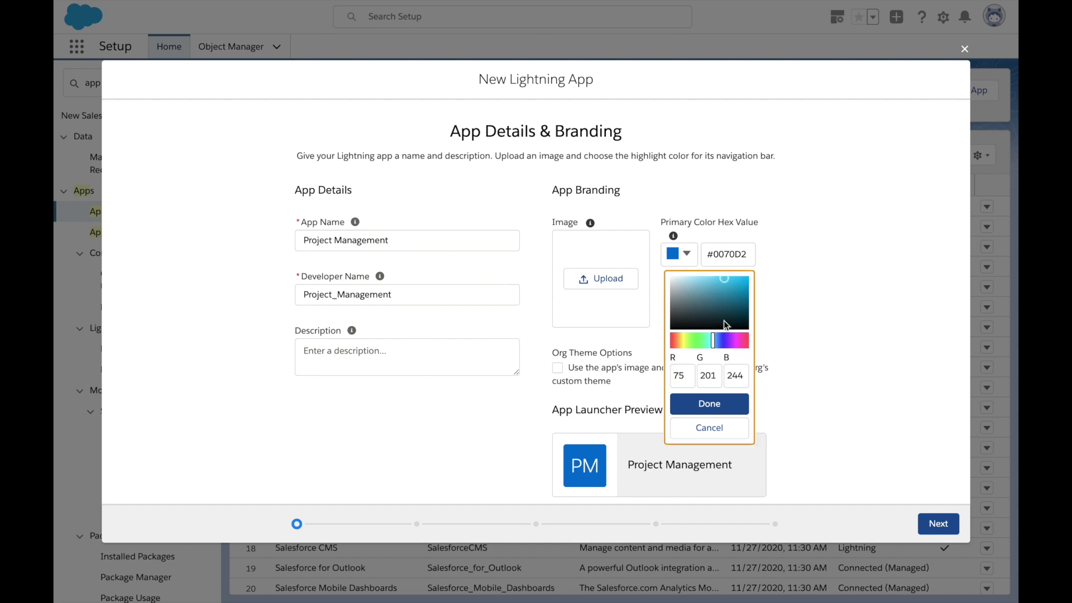
click(717, 403)
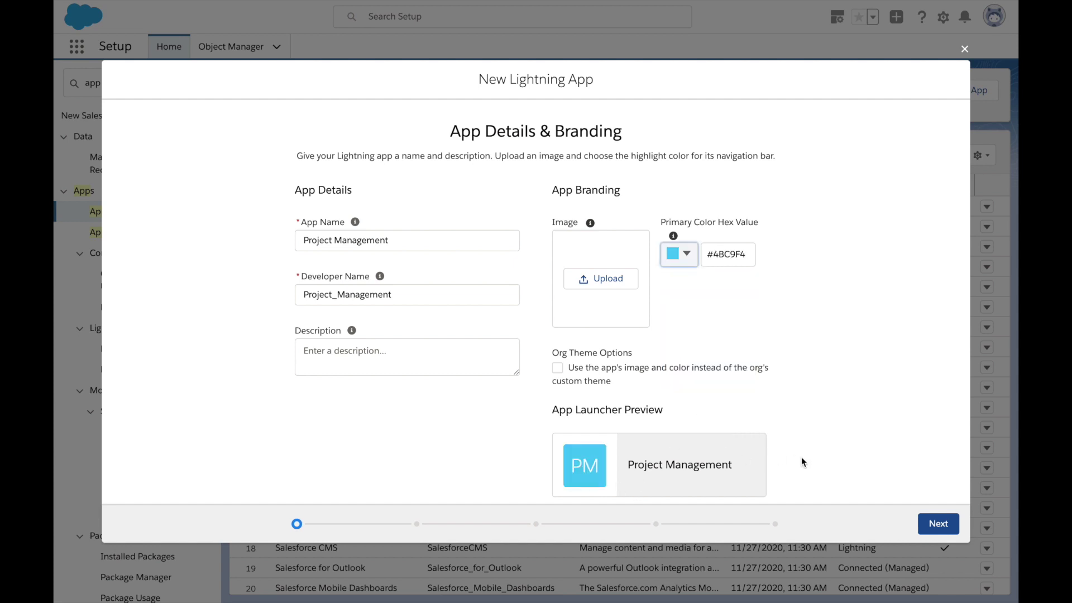
click(836, 469)
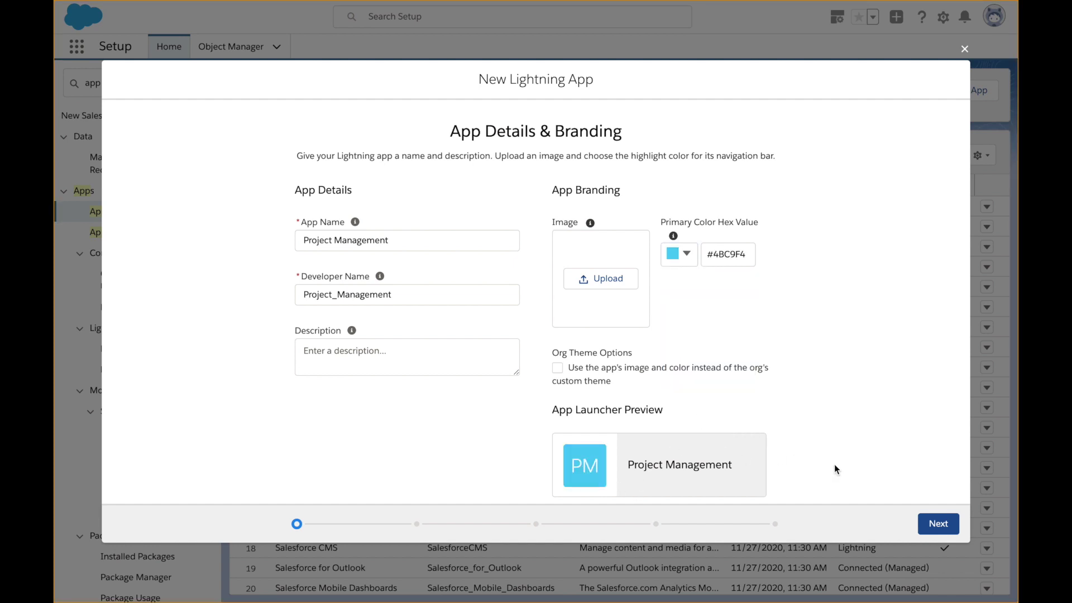
Step: Pass through App Options keeping Standard navigation and the default desktop-and-phone settings
click(939, 523)
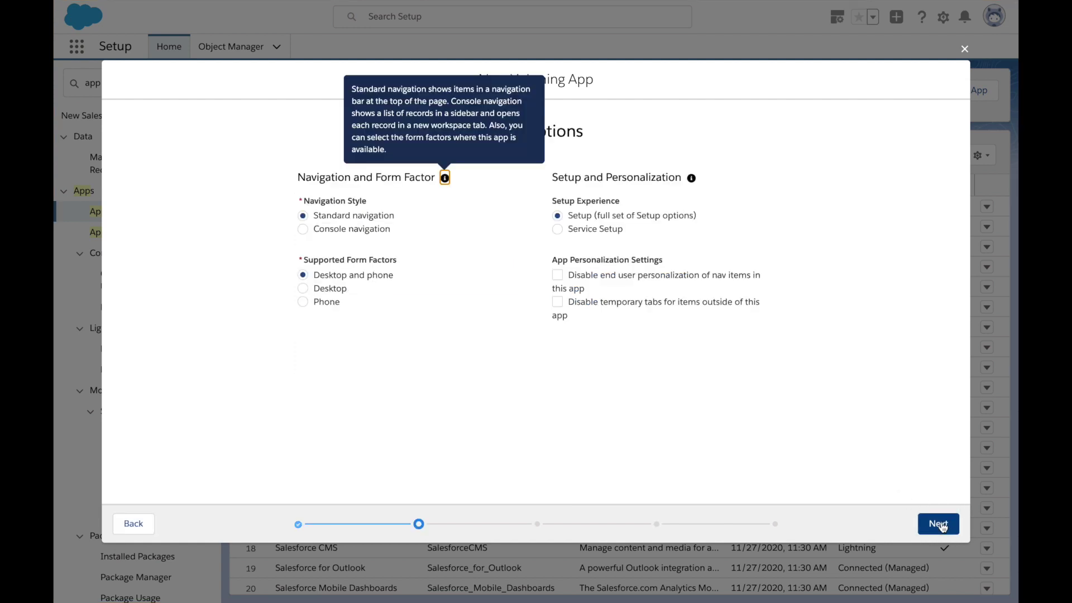
click(833, 450)
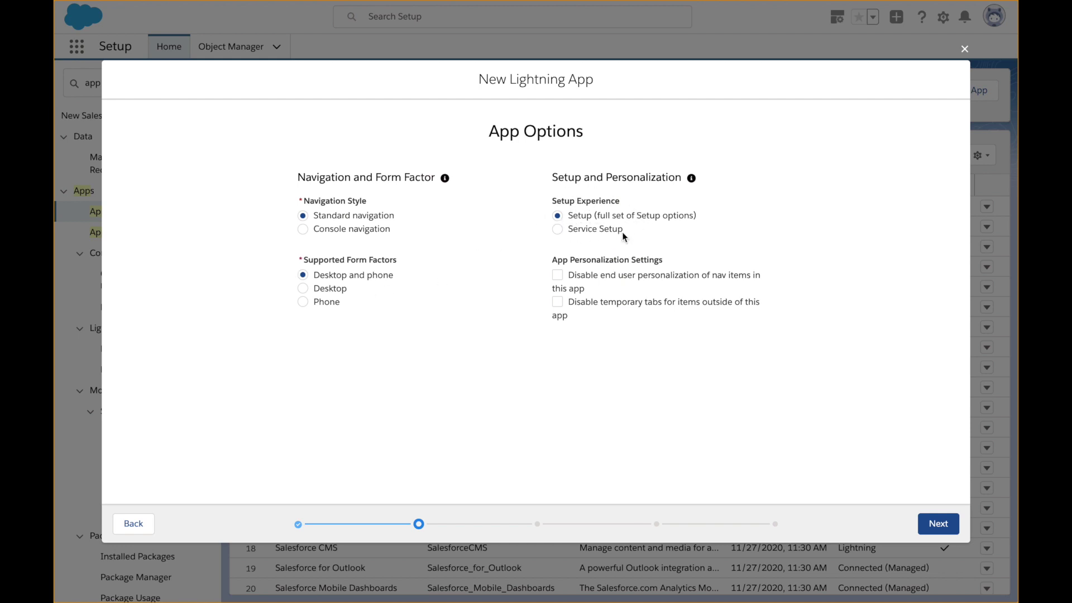
click(930, 526)
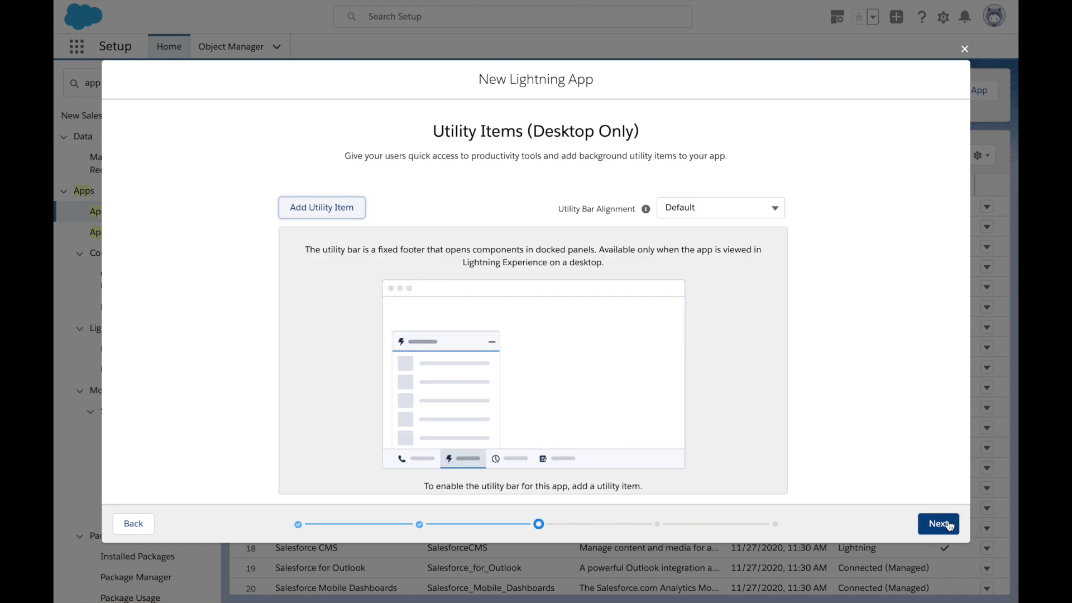
Step: Skip utility items and add Projects to the selected navigation items
click(949, 525)
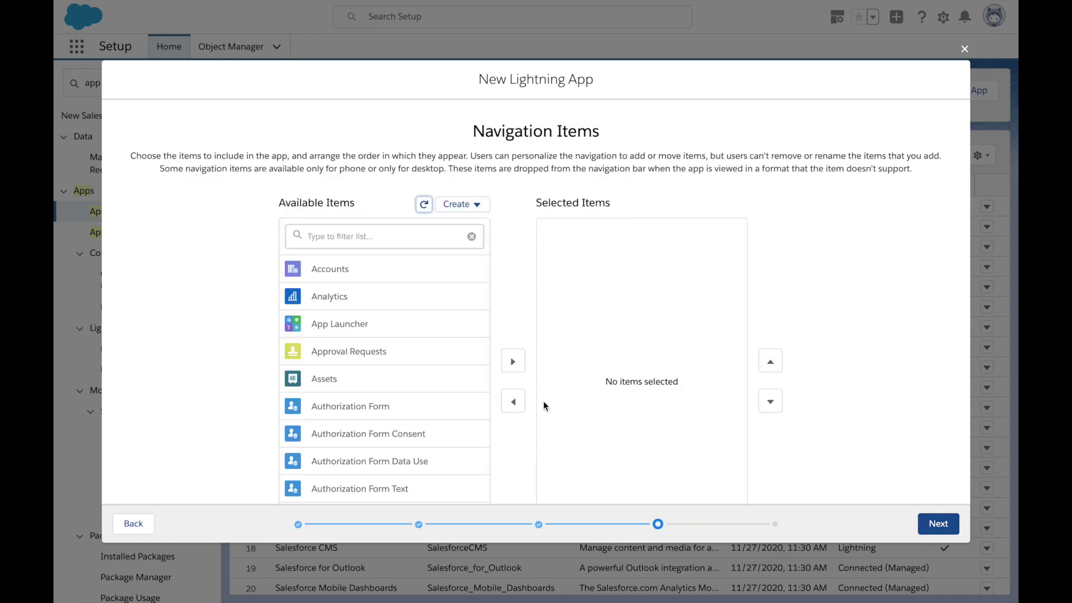
scroll(416, 396, down, 2)
scroll(416, 395, down, 8)
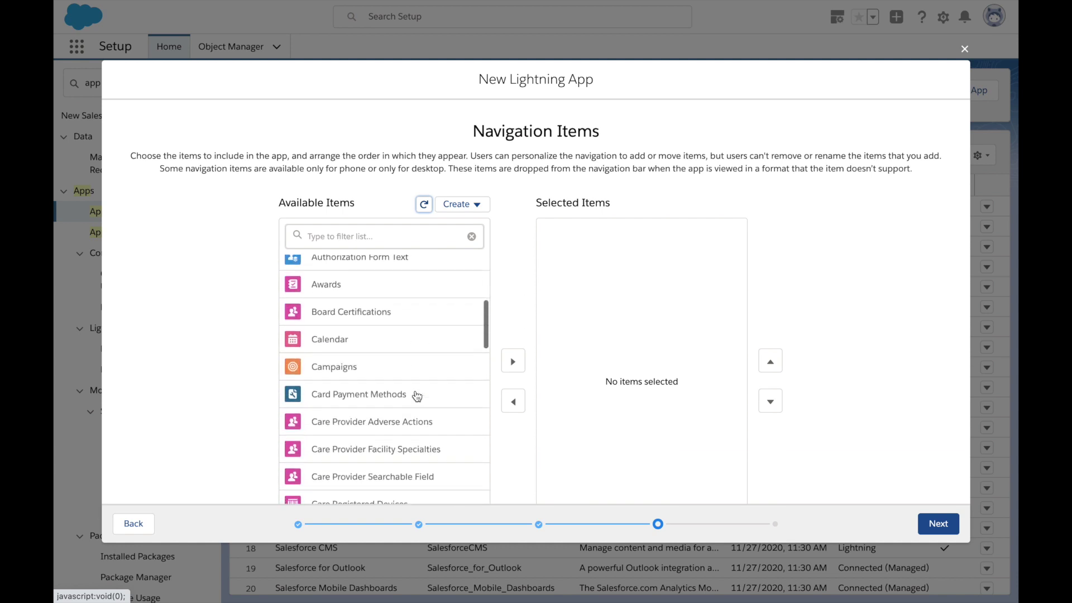
click(352, 239)
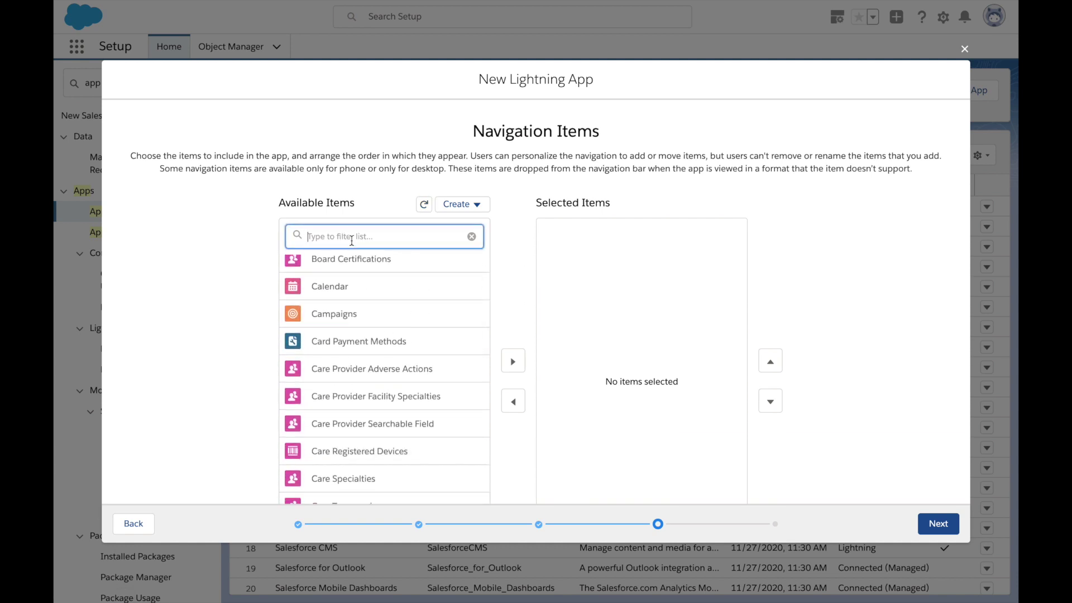
text(proj)
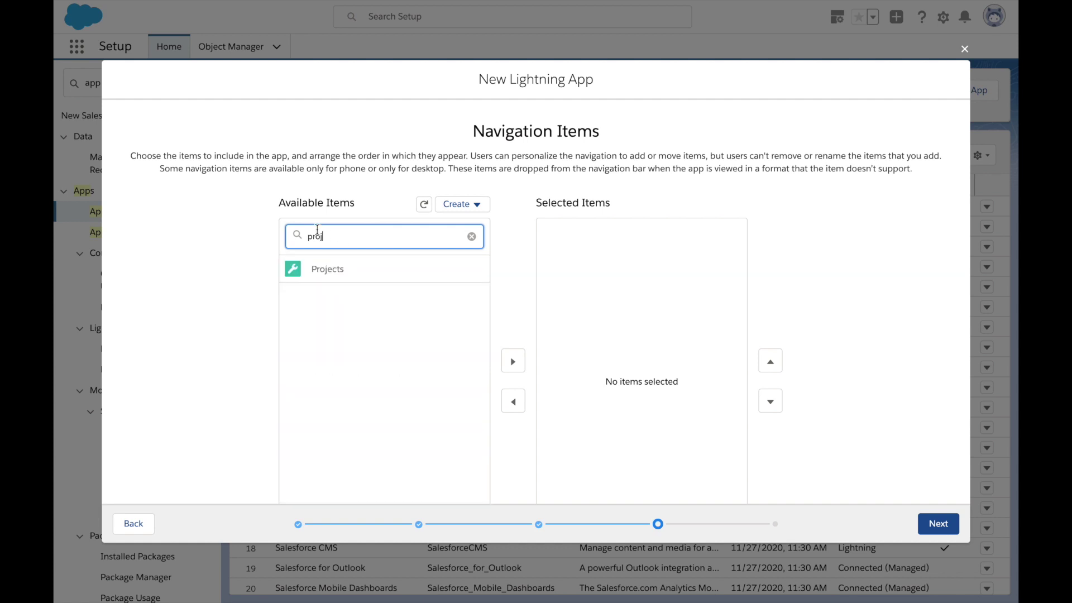
click(347, 271)
click(513, 344)
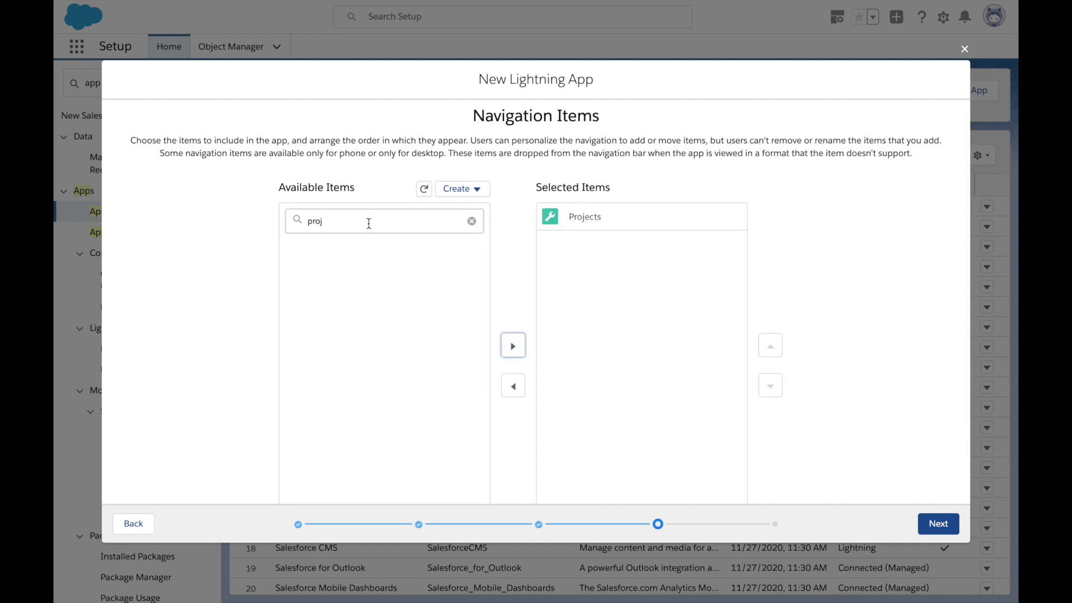
Step: Add Timesheets and Reports to the selected navigation items
drag(366, 223, 287, 220)
text(time)
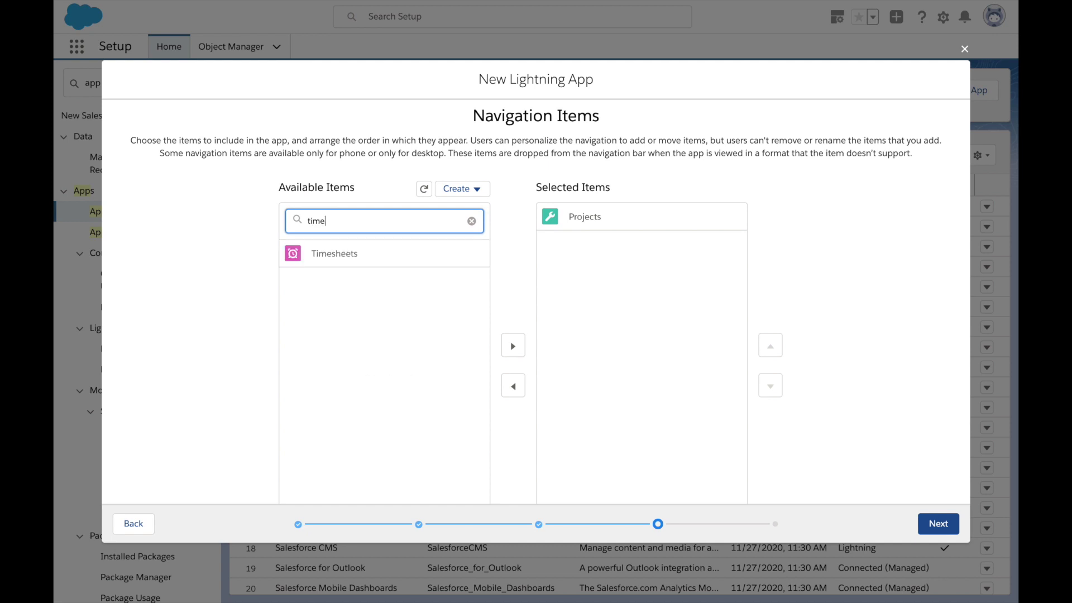
click(351, 253)
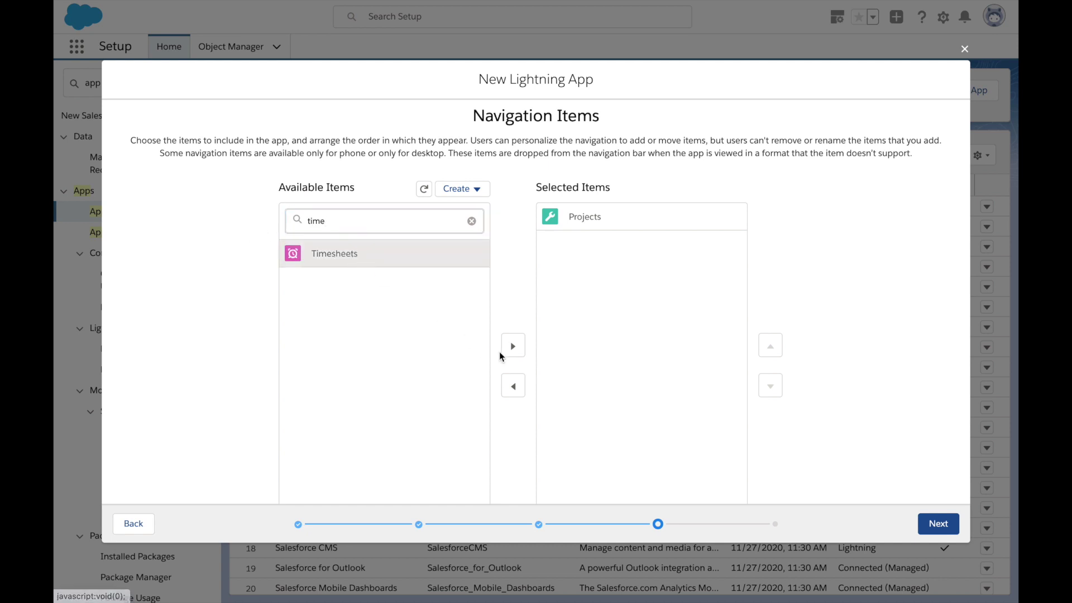
click(513, 350)
drag(353, 222, 274, 224)
text(reporrt)
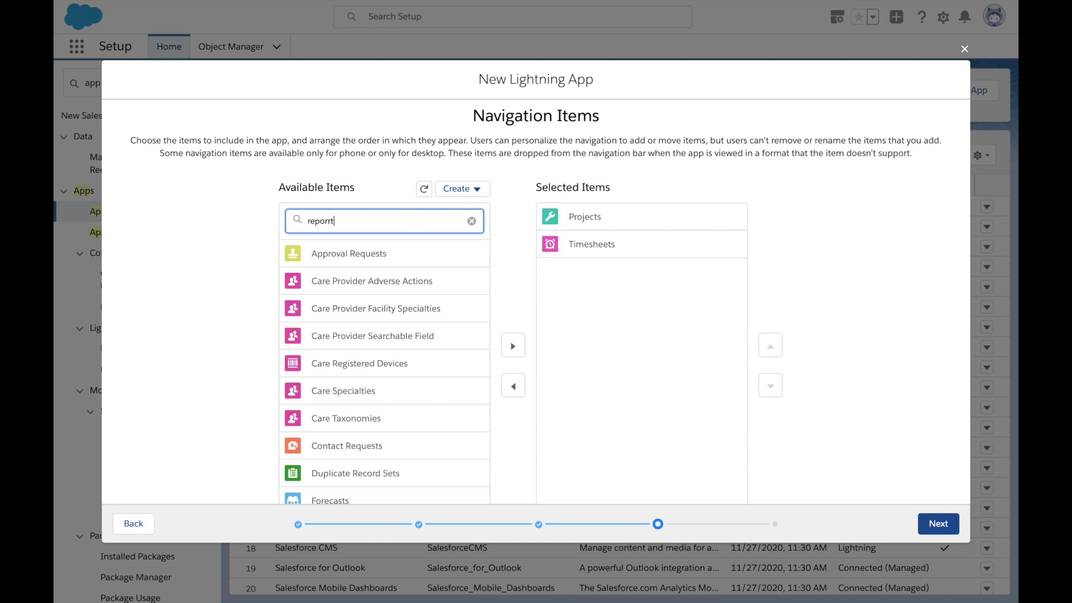
text(t)
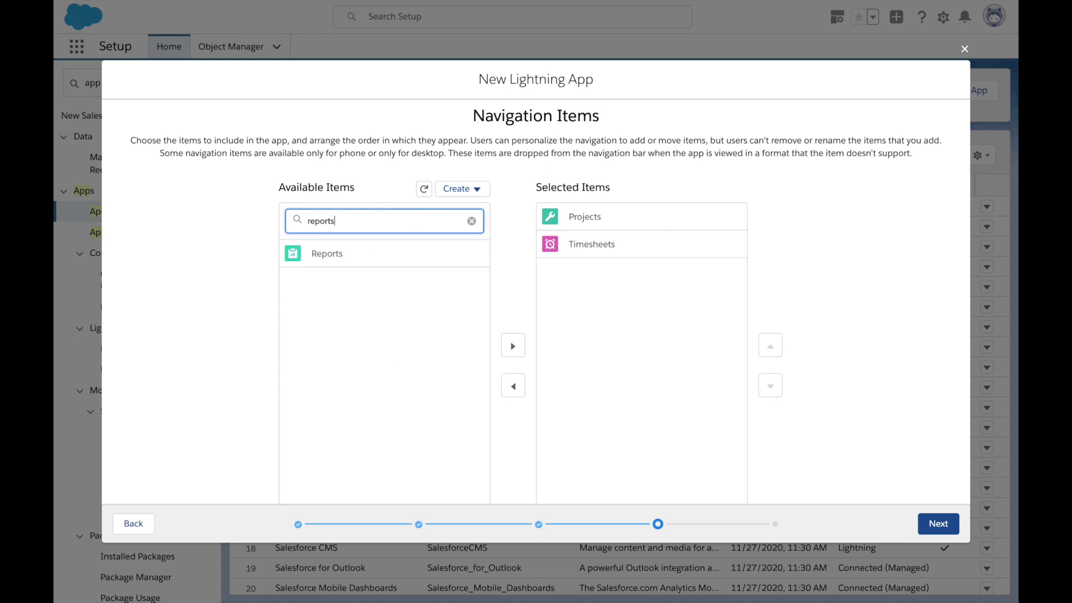
click(342, 254)
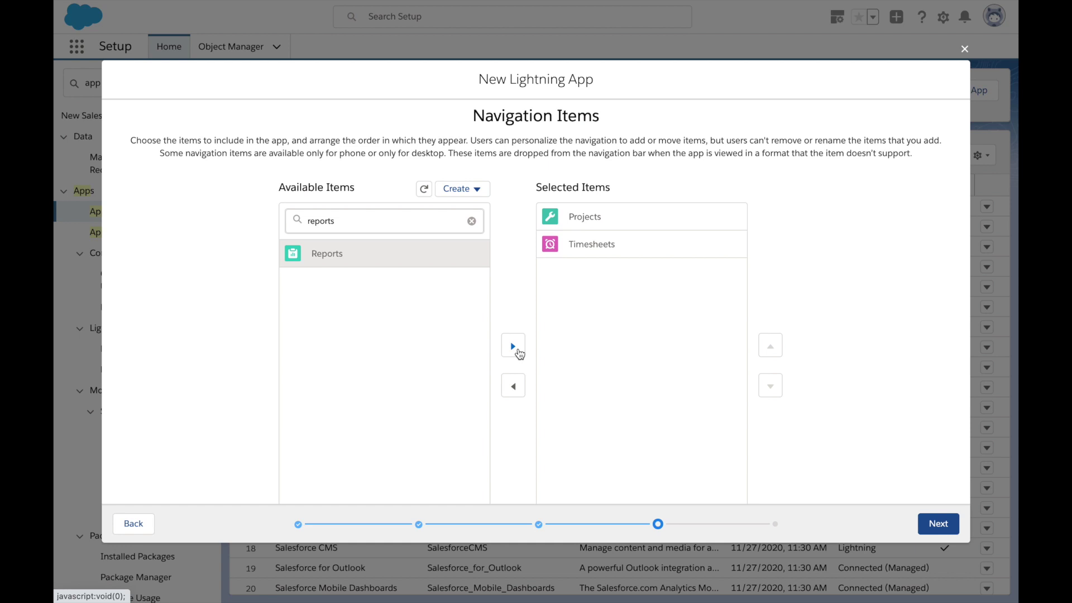
click(514, 344)
Step: Add the System Administrator profile to the app and save the Project Management app
click(938, 524)
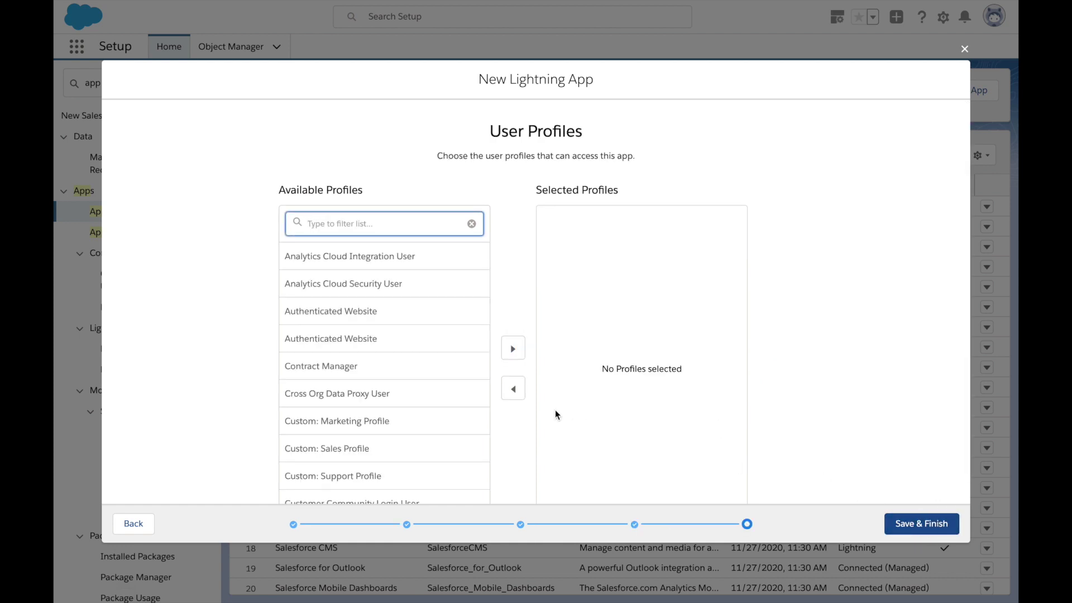
scroll(436, 419, down, 5)
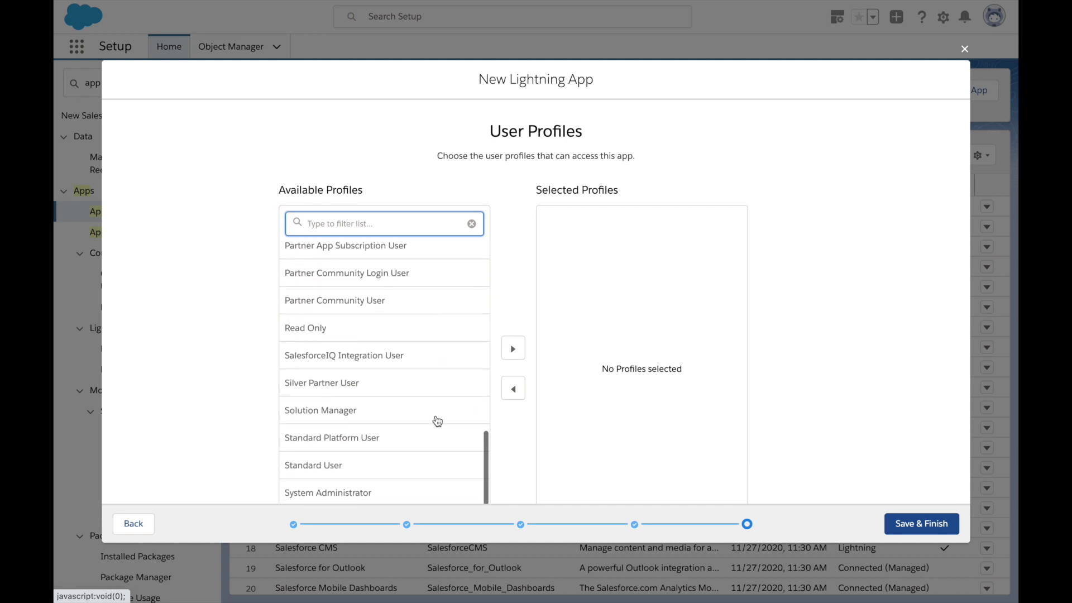
click(363, 493)
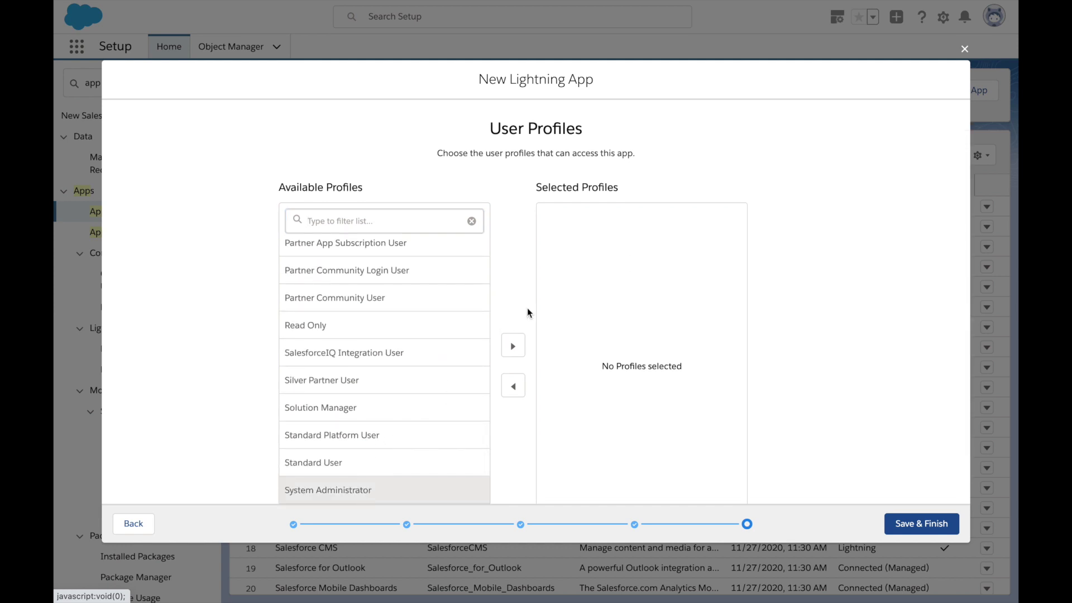
click(513, 347)
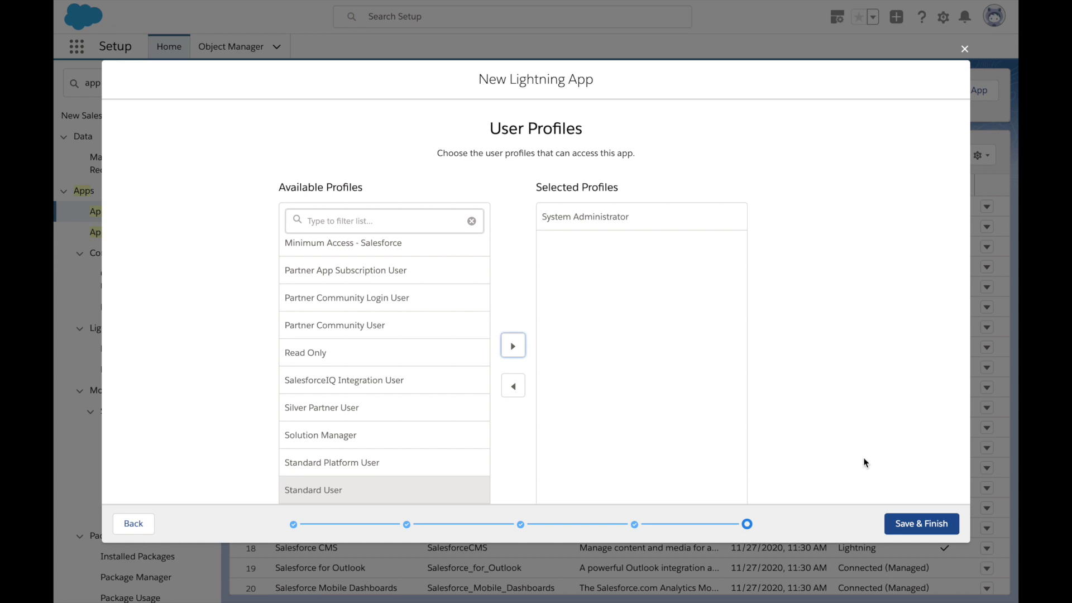
click(930, 525)
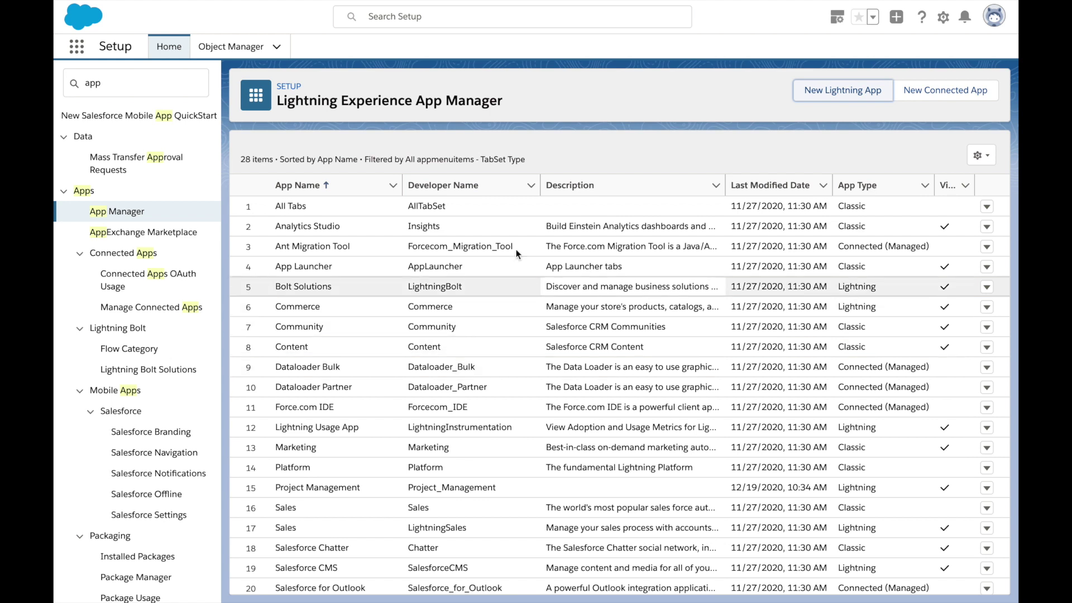
Step: Drag Project Management to the top row of All Apps and open it to Projects
click(77, 46)
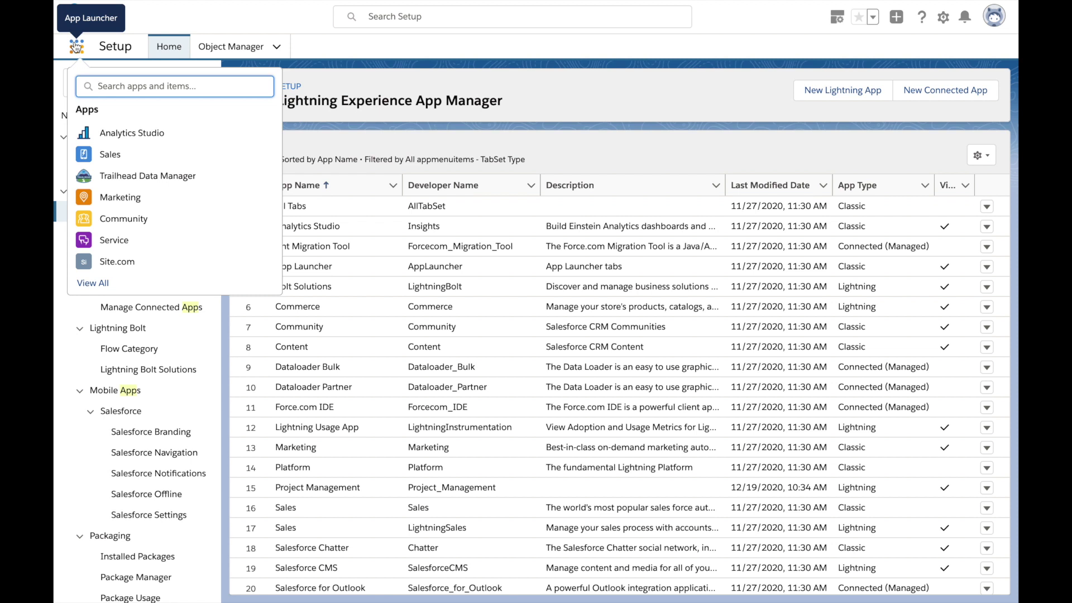
click(99, 284)
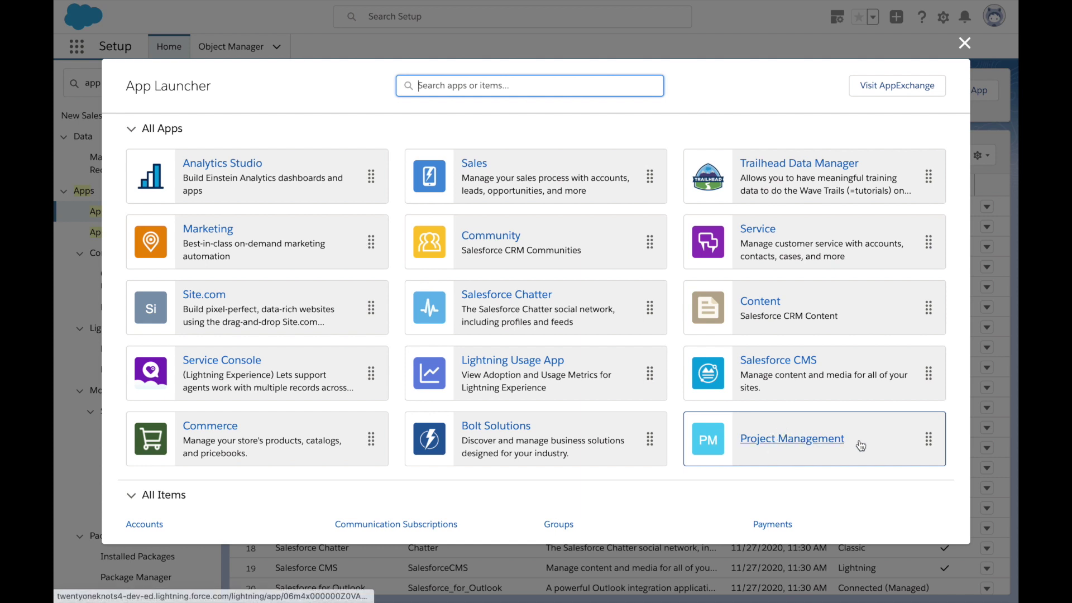
drag(930, 439, 509, 183)
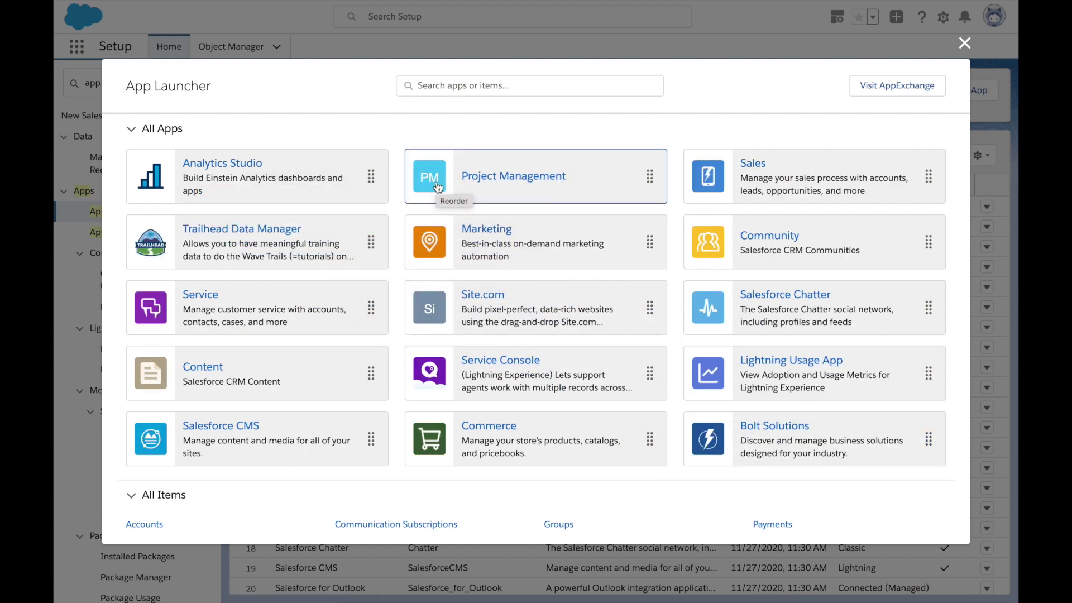
click(509, 178)
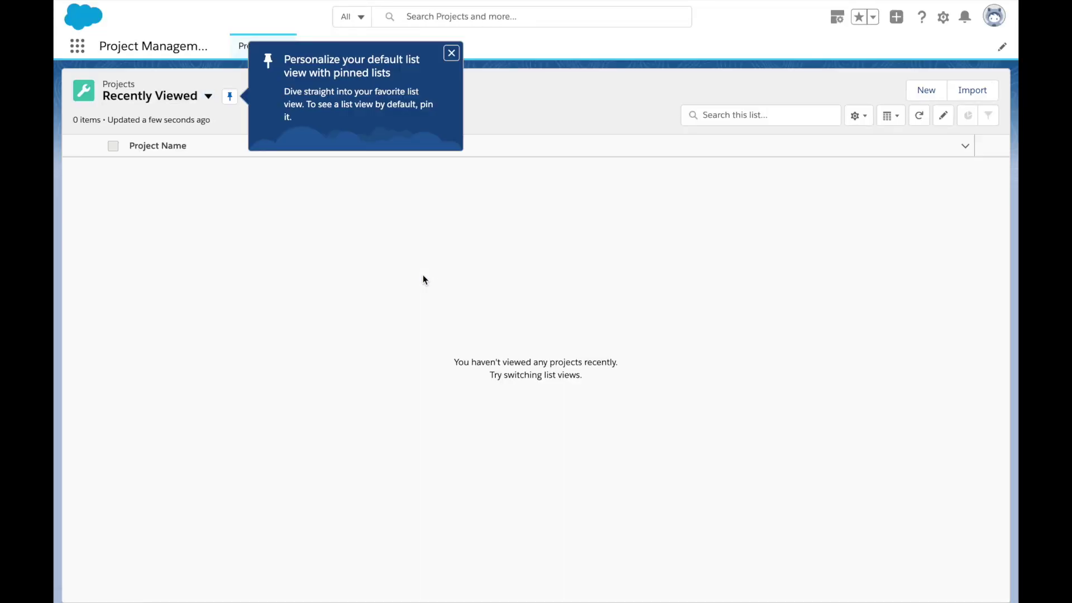
click(453, 53)
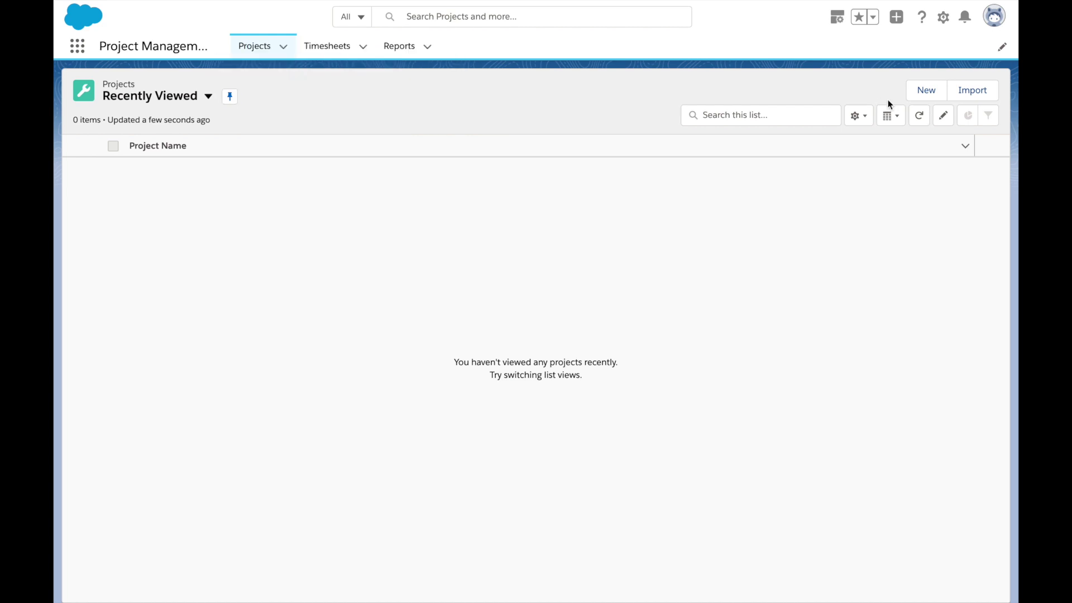
Step: Start project 'This is my first project' for Abbott358 Inc with description and Abbott1184 opportunity
click(936, 88)
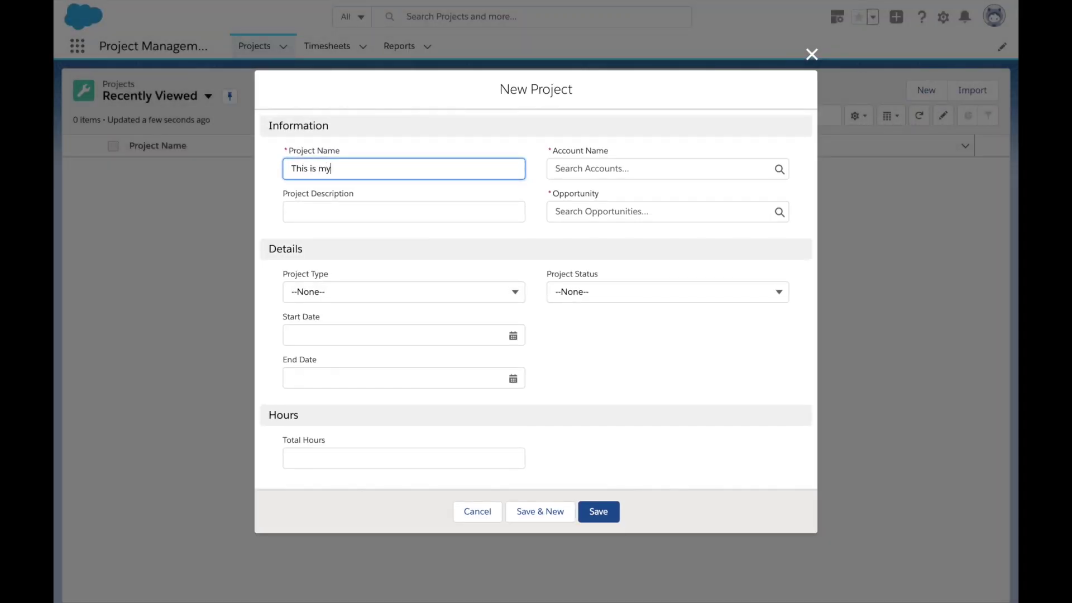
text(This is my first project)
key(Tab)
text(abb)
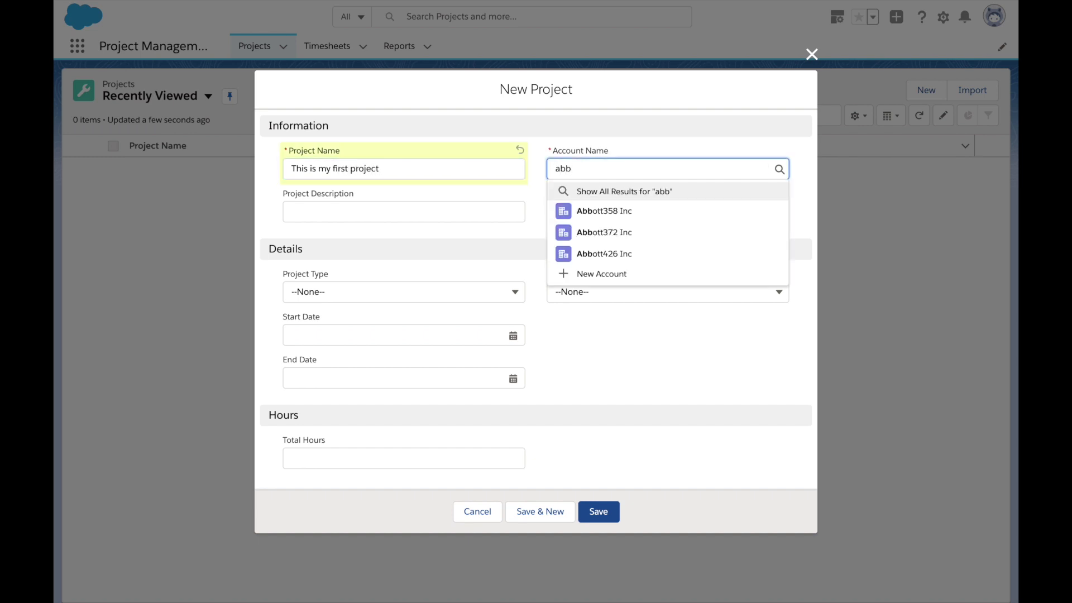
click(614, 211)
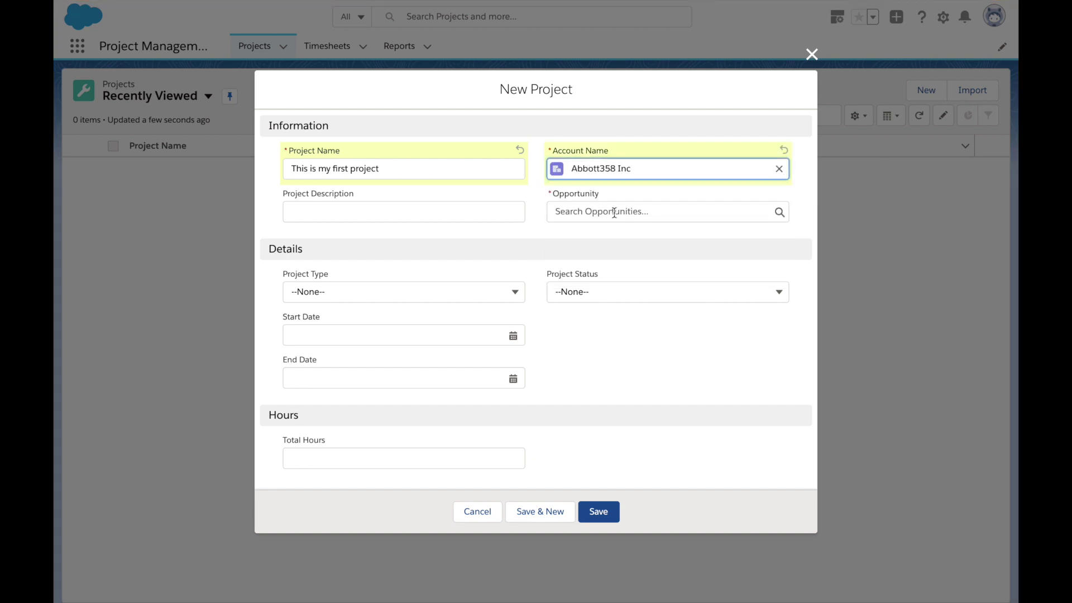
click(424, 213)
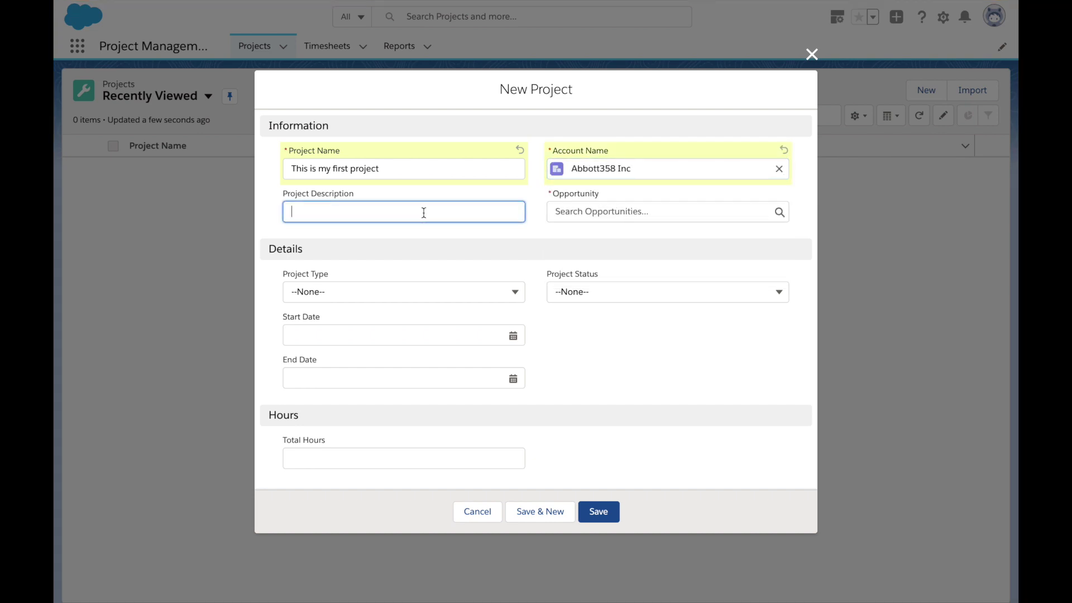
text(This is the description)
key(Tab)
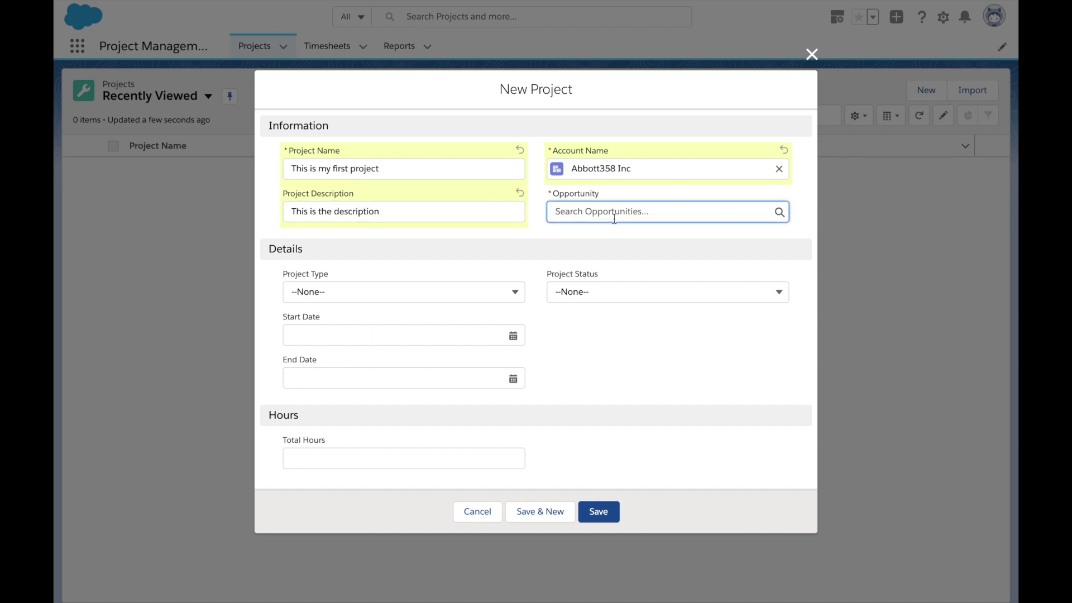
click(650, 216)
text(a)
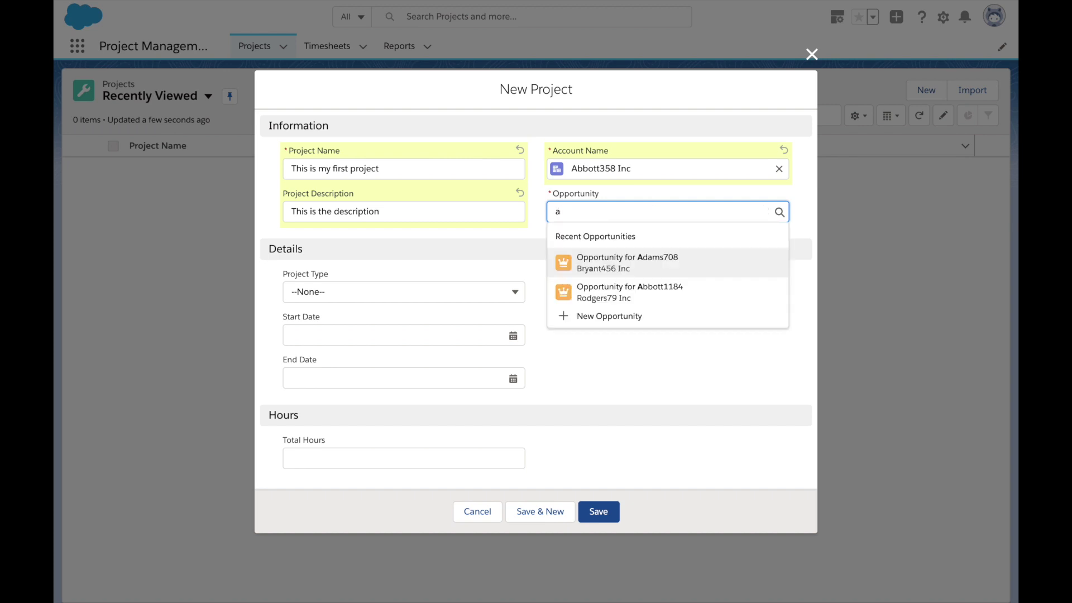
click(670, 293)
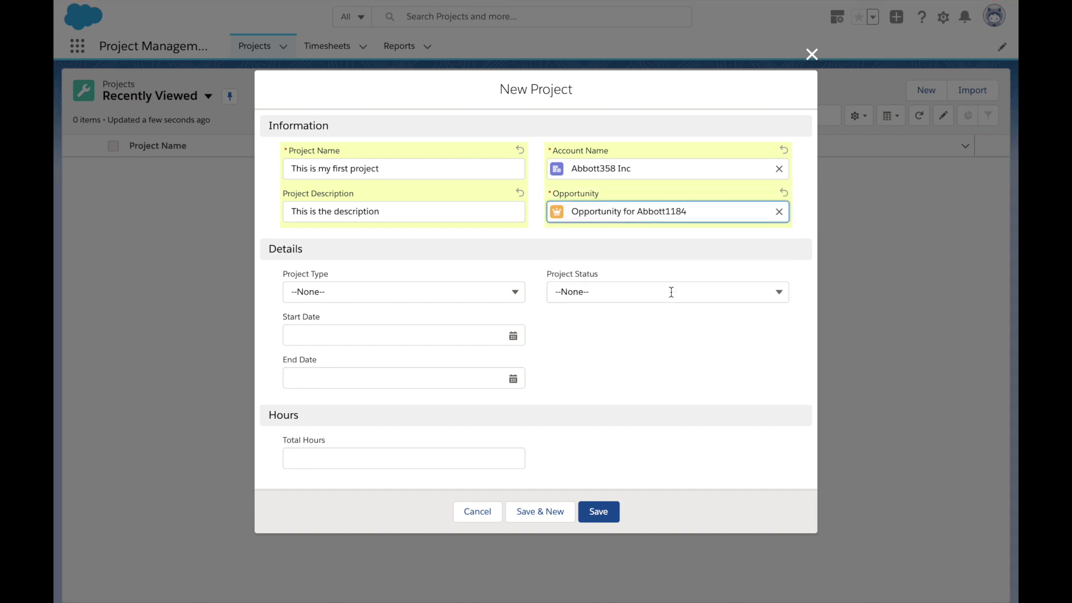
Step: Set Fixed Price, Ongoing, dates 12/28/2020–1/29/2021, 80 total hours, and save the project
click(376, 290)
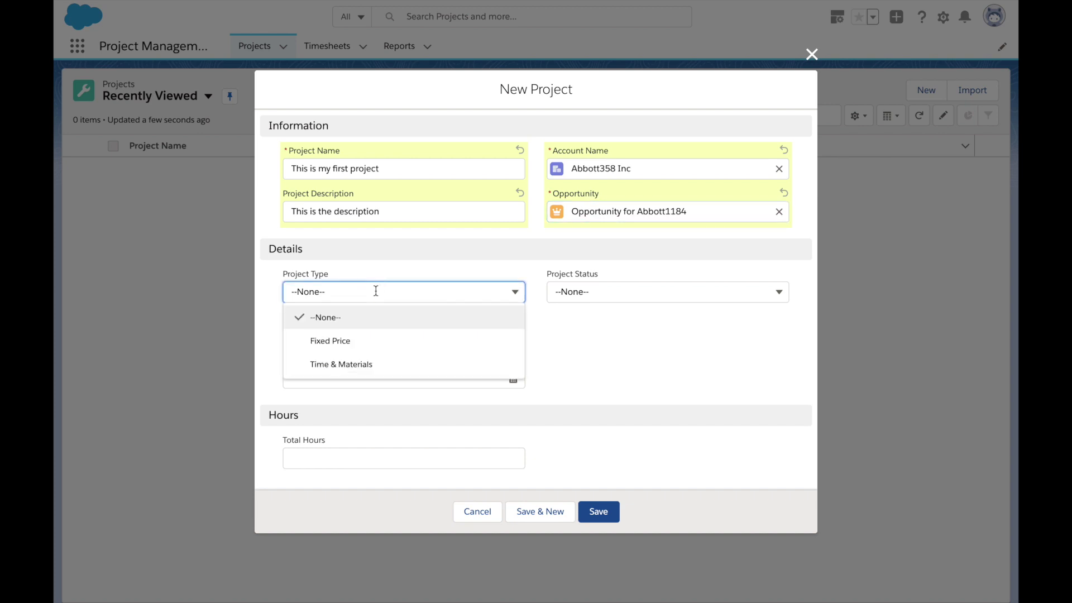
click(371, 339)
click(616, 288)
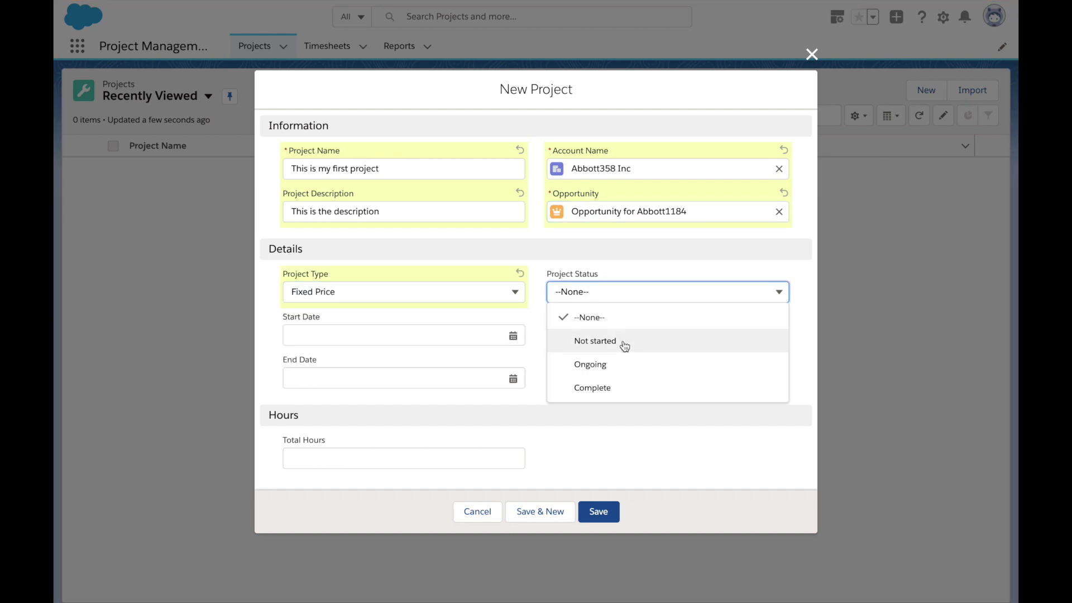
click(624, 366)
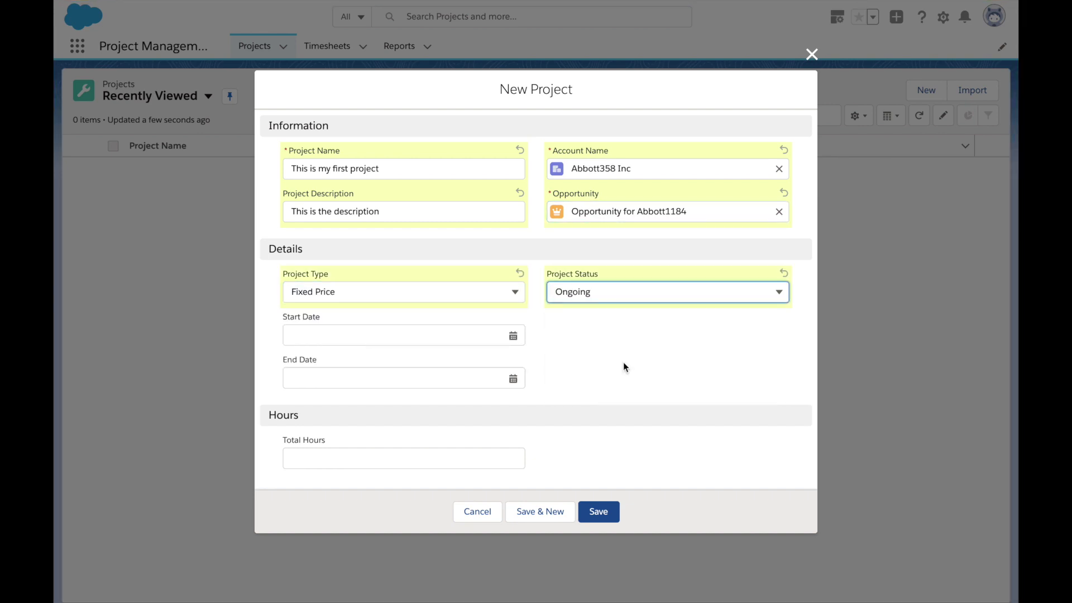
click(517, 337)
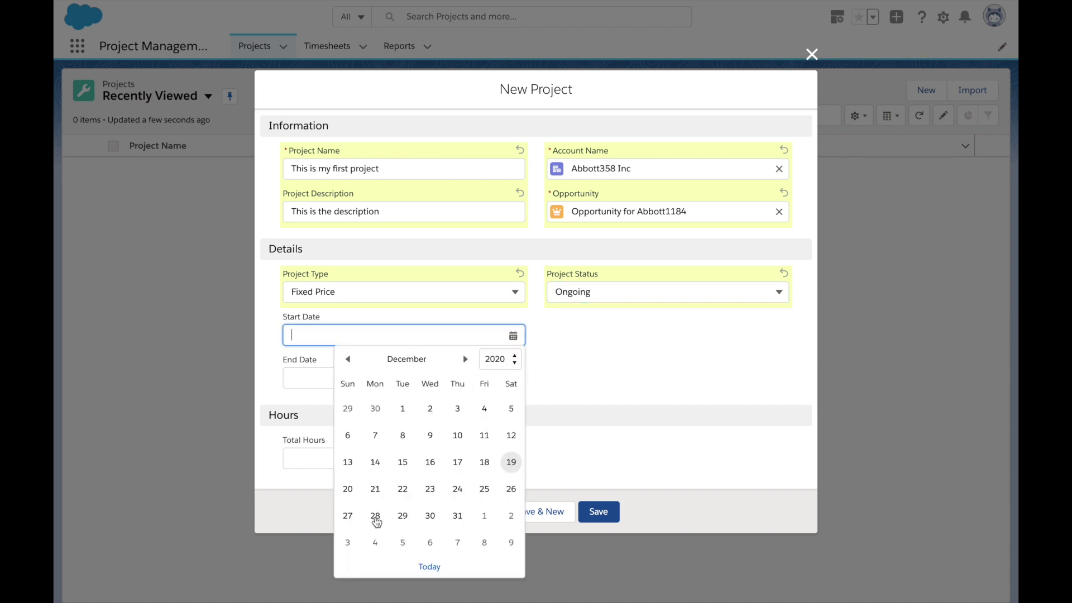
click(375, 517)
click(511, 379)
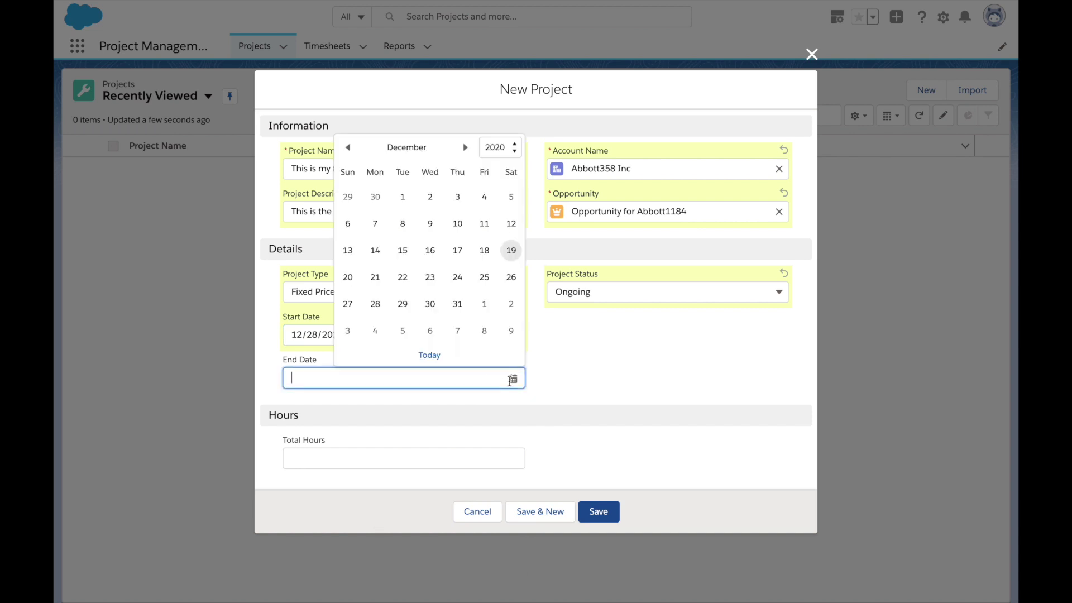
click(465, 147)
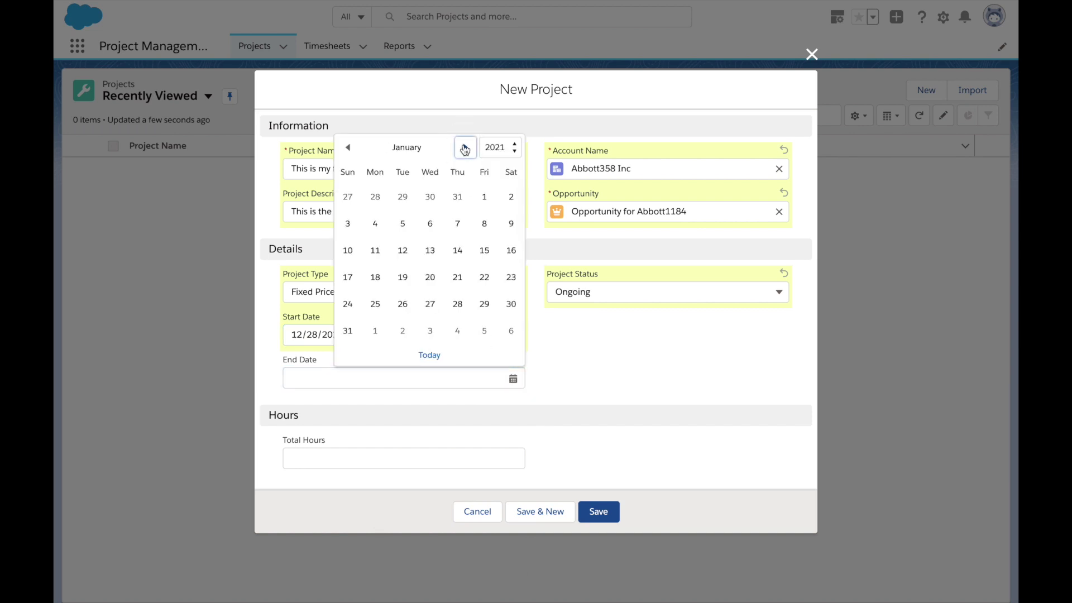
click(484, 304)
click(405, 453)
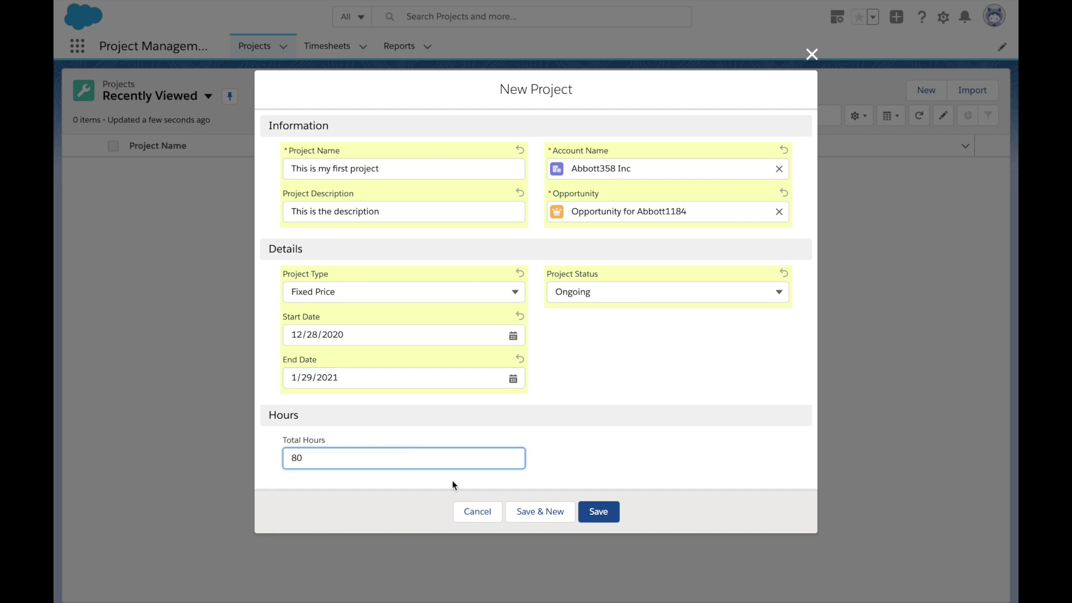
click(598, 511)
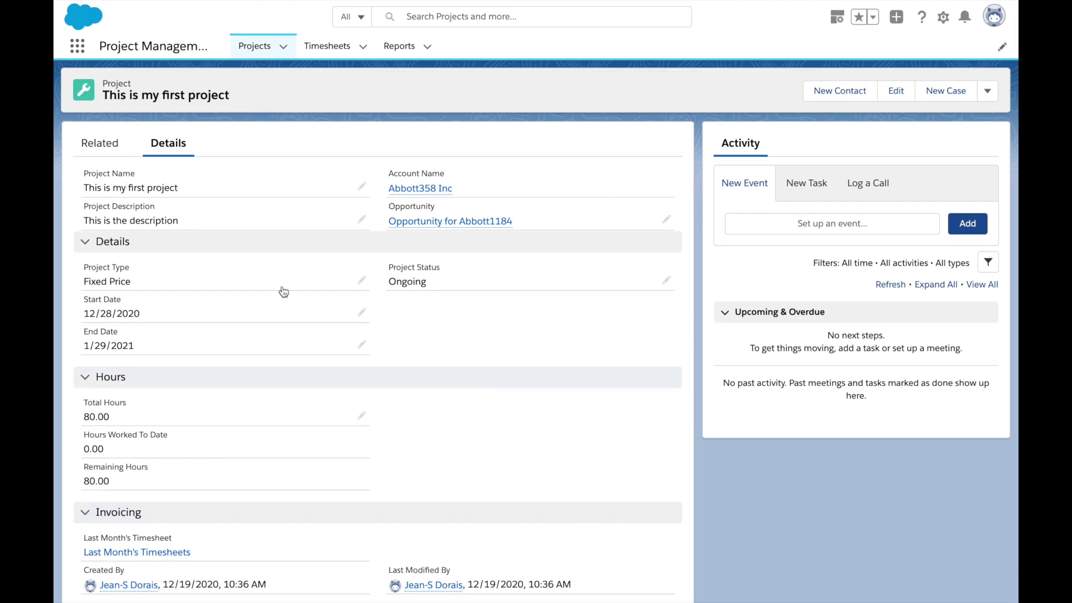
Step: Show the project's Related tab, where the Timesheets list is still empty (0)
click(115, 148)
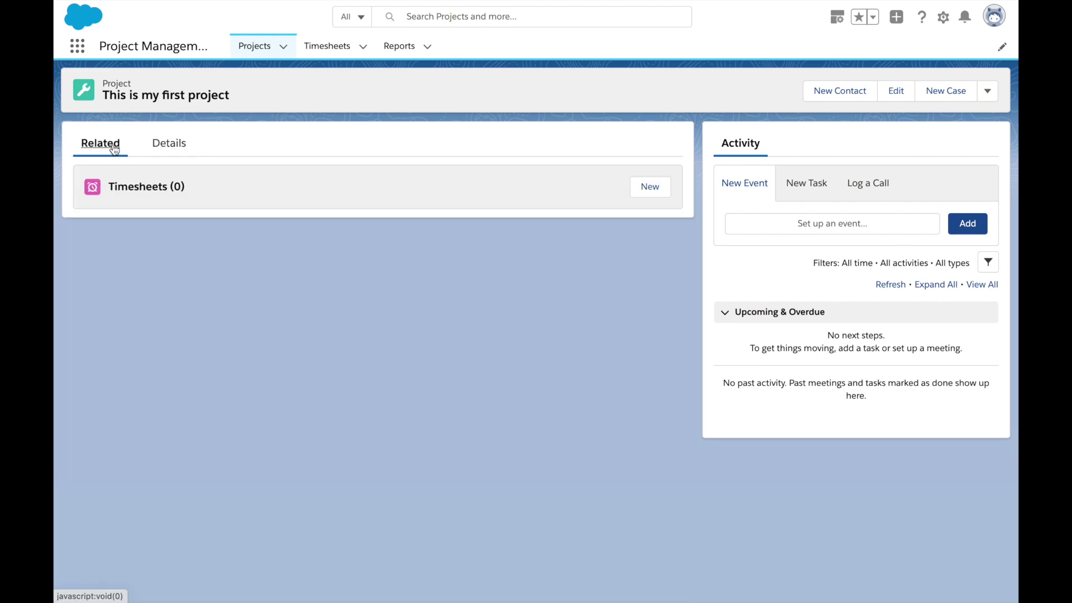
Step: Create a timesheet with a consultant, date 12/18/2020, 'This is what I did', 6.50 hours
click(650, 190)
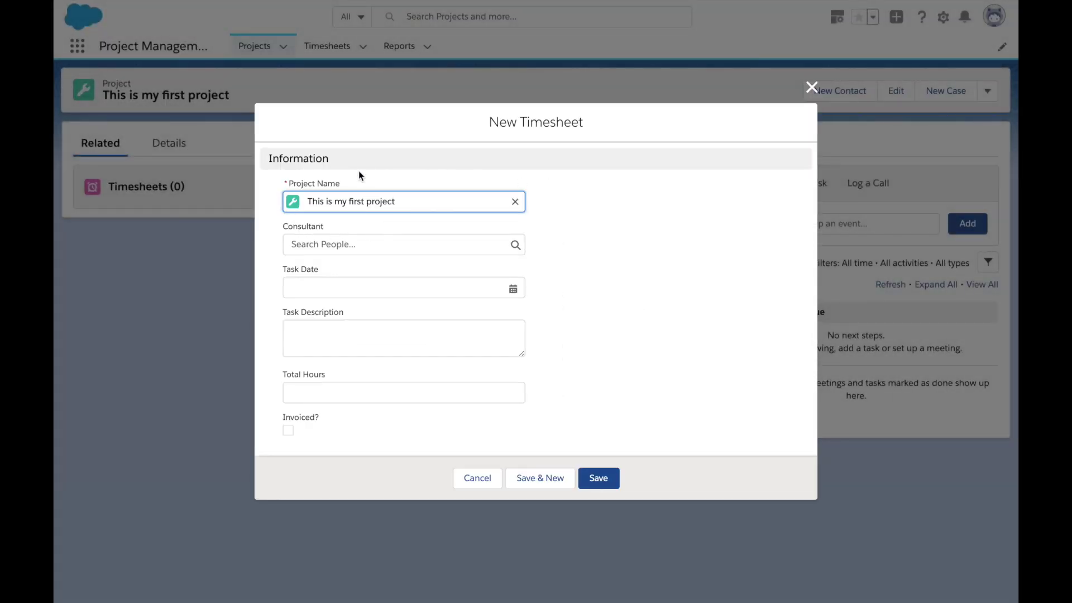
click(385, 240)
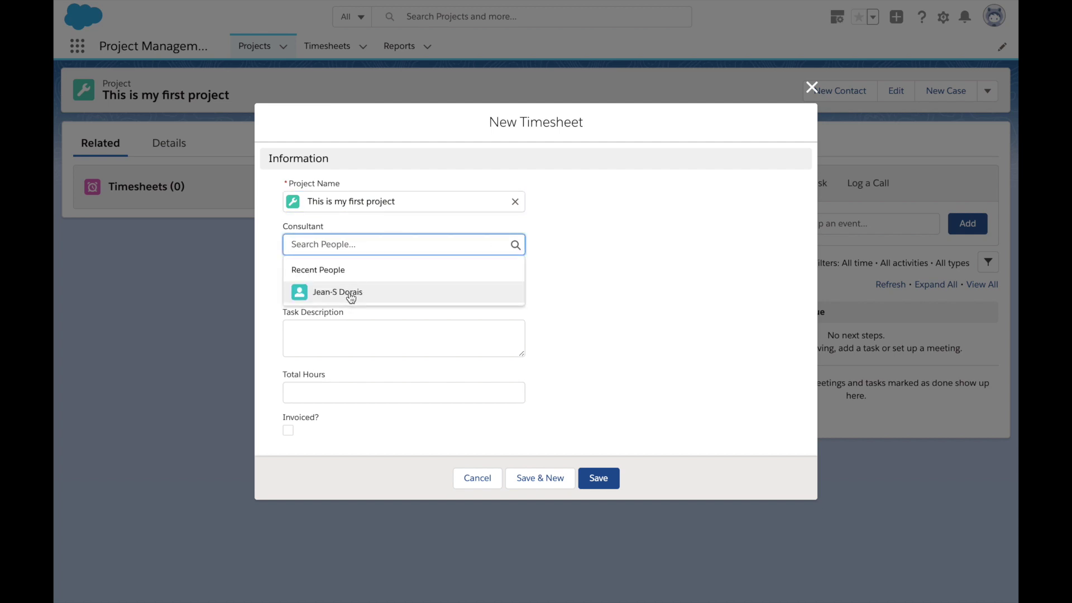
click(385, 292)
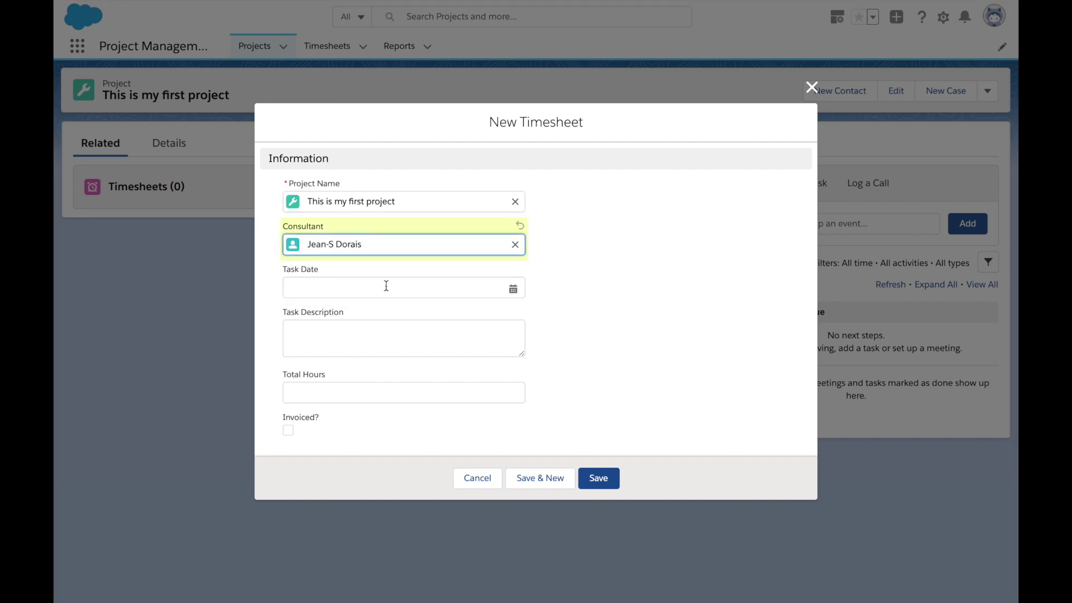
click(356, 292)
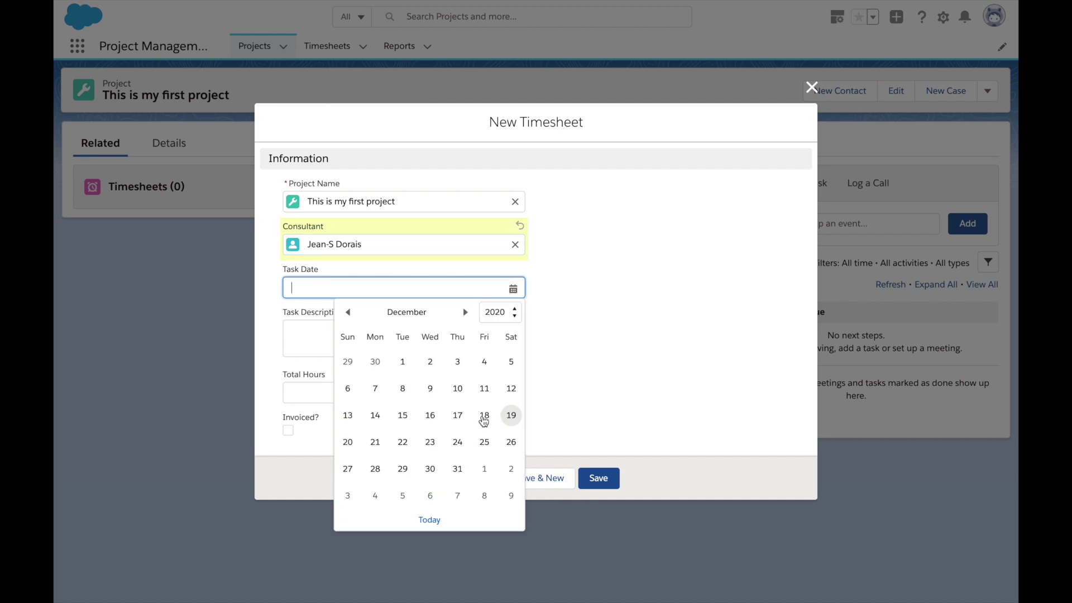
click(482, 416)
click(369, 337)
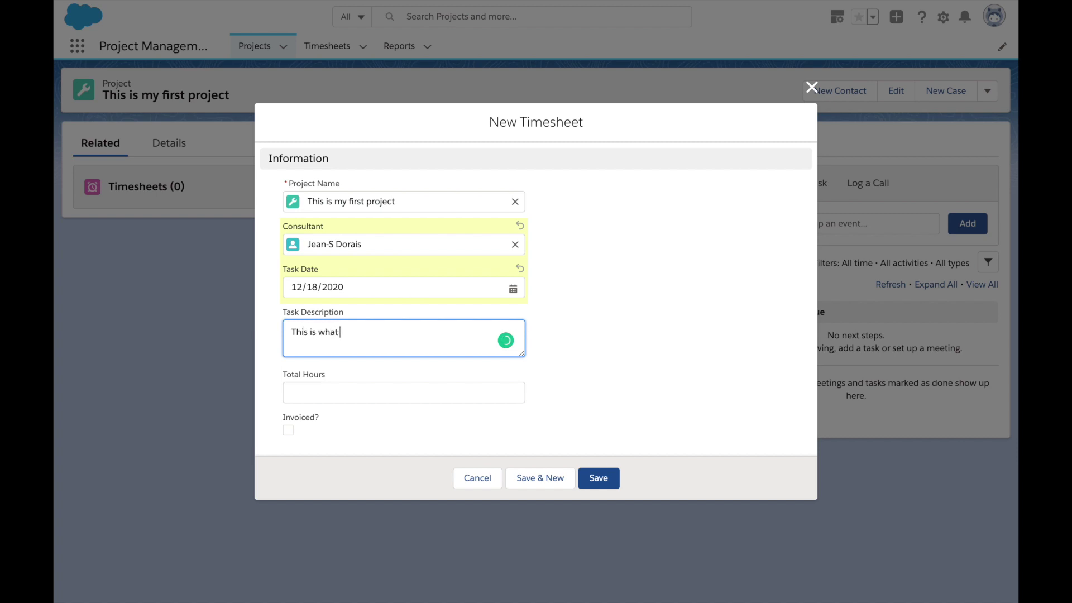
text(This is what I did)
click(325, 391)
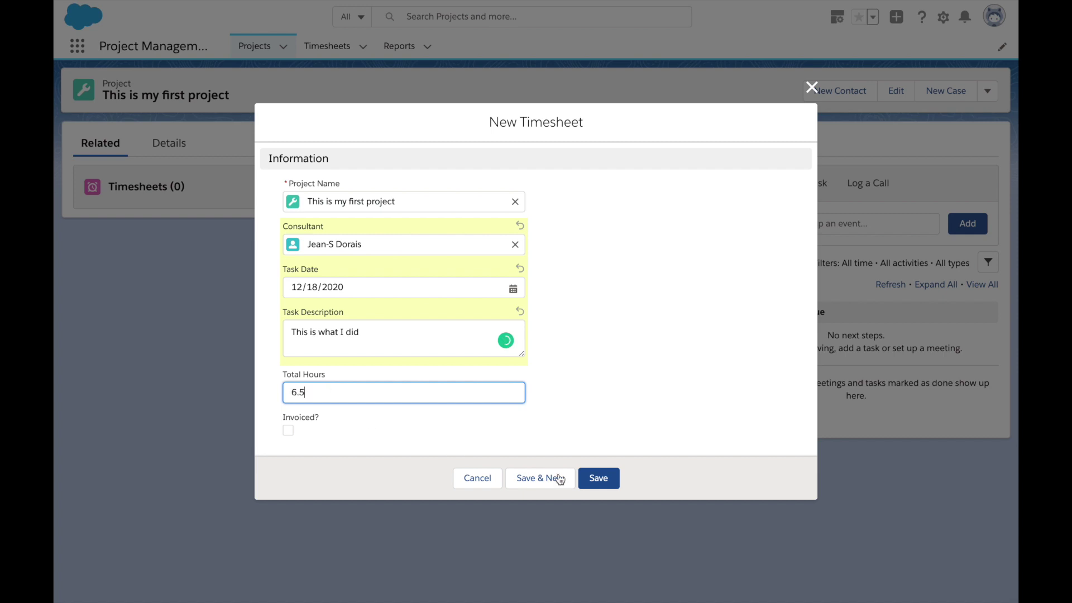
click(608, 476)
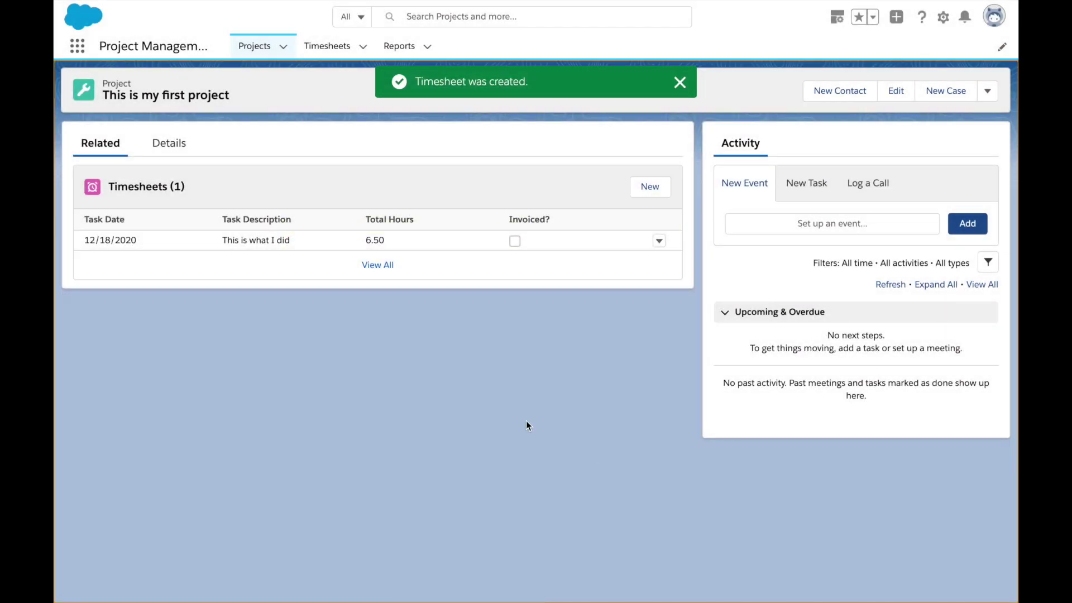
Step: Create a timesheet for the recent consultant dated 11/27/2020 with 15.00 hours
click(650, 188)
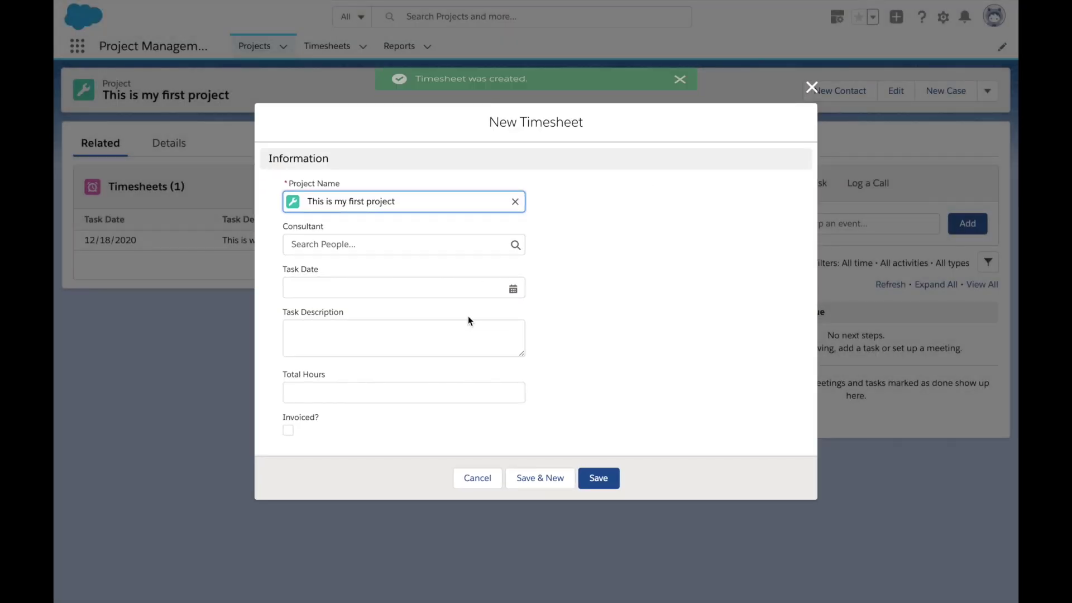
click(354, 244)
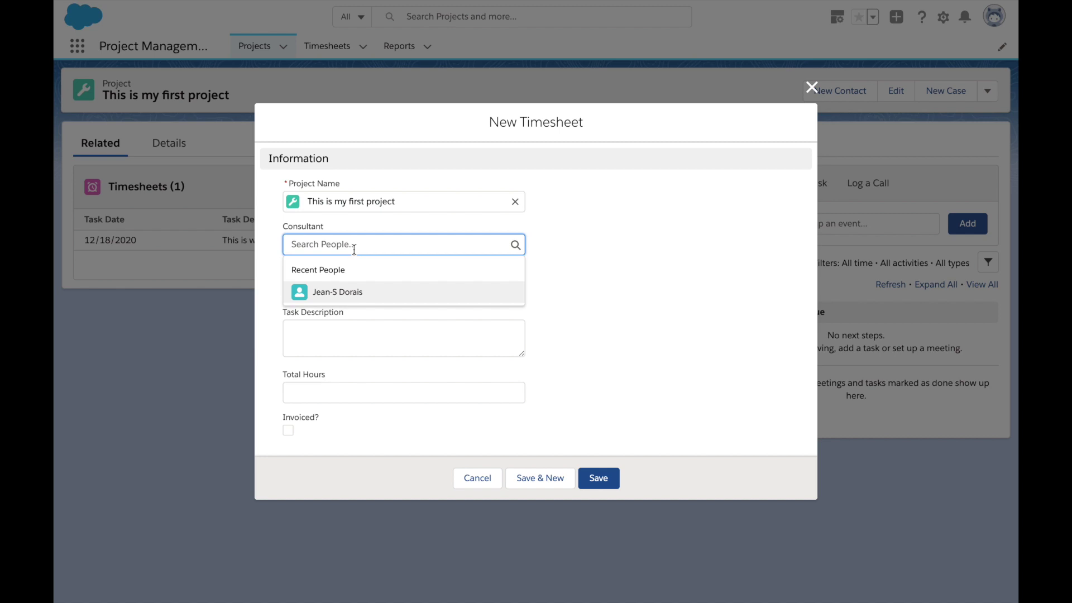
click(356, 289)
click(349, 286)
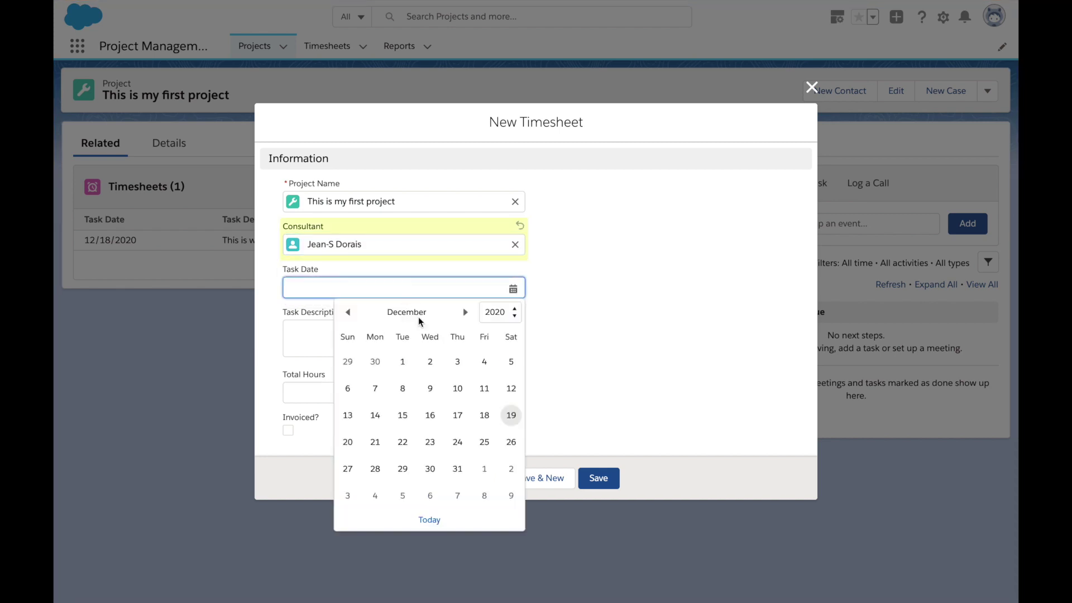
click(349, 312)
click(485, 444)
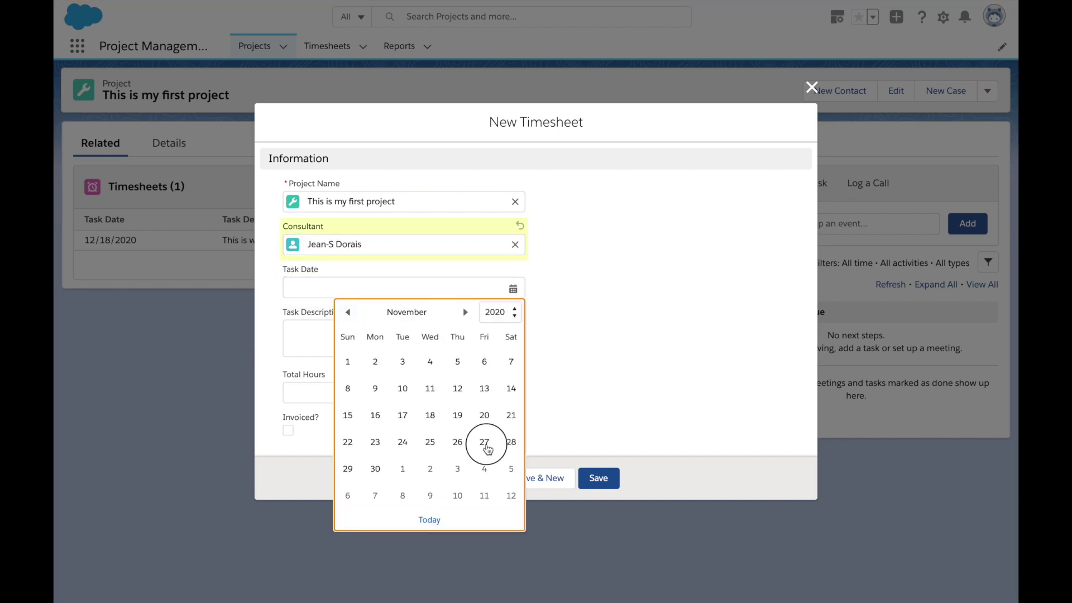
click(356, 339)
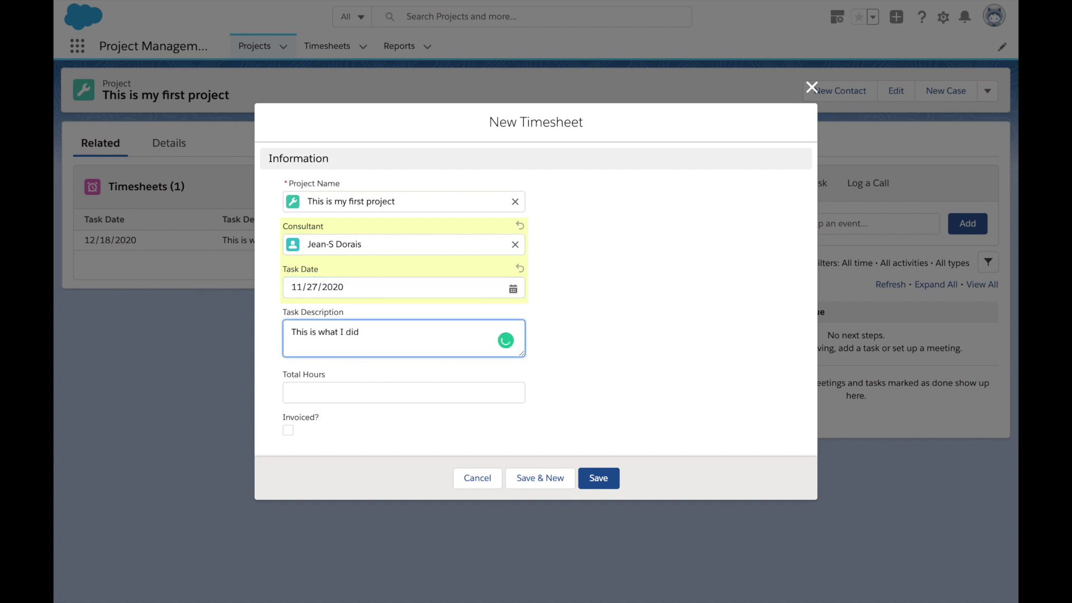
click(360, 391)
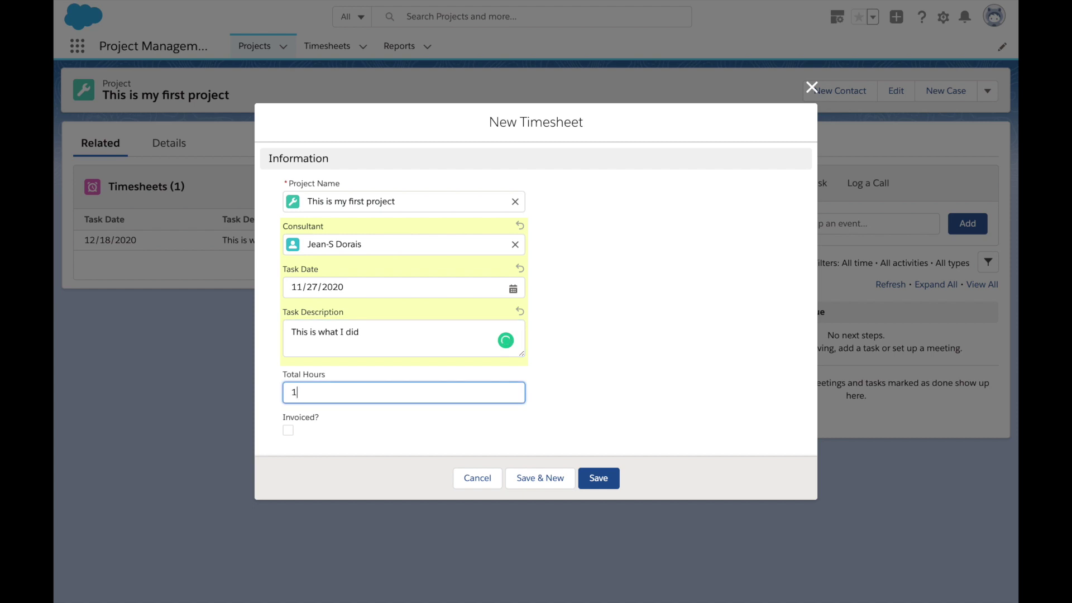
key(Tab)
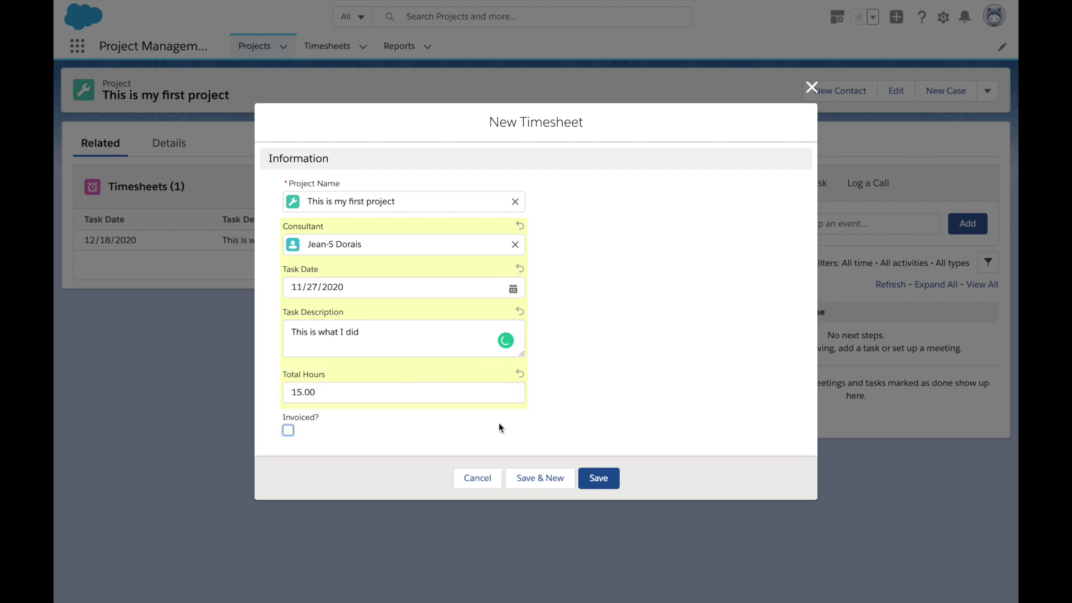
click(603, 478)
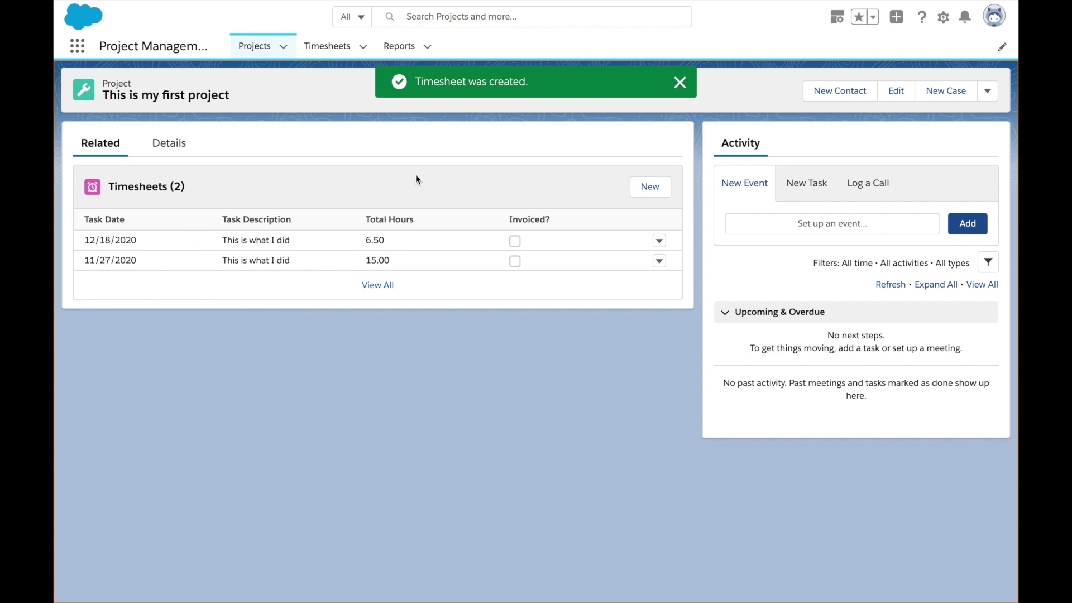
click(173, 143)
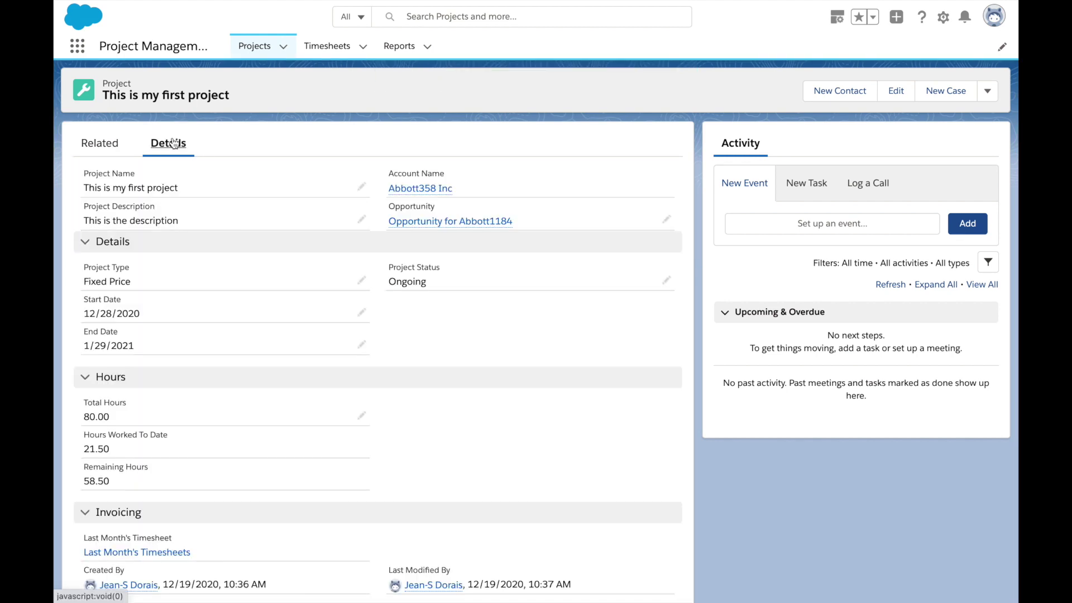
scroll(359, 320, down, 1)
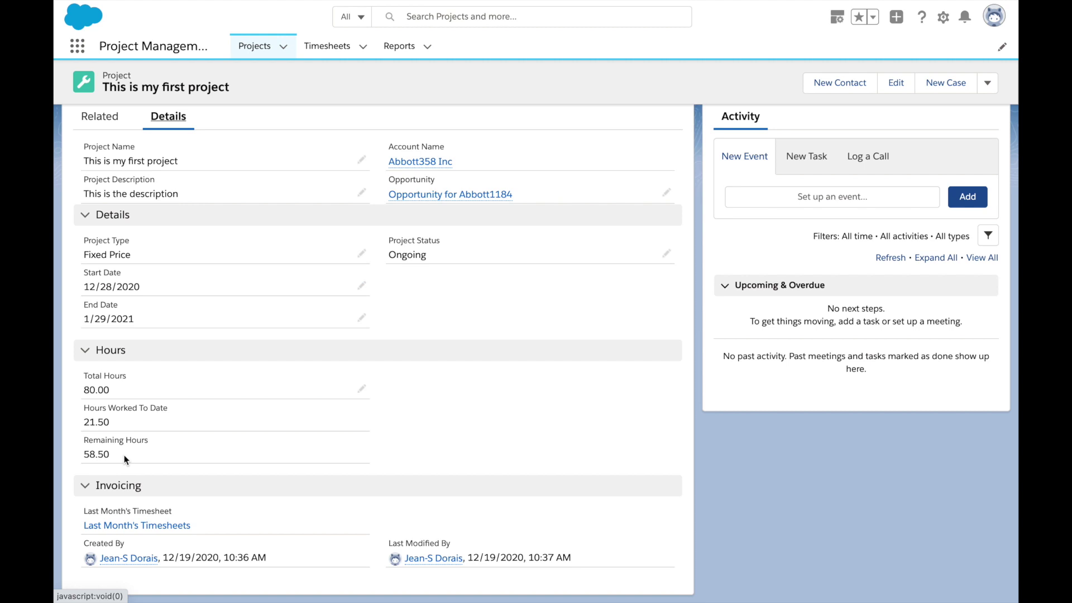
scroll(126, 469, down, 2)
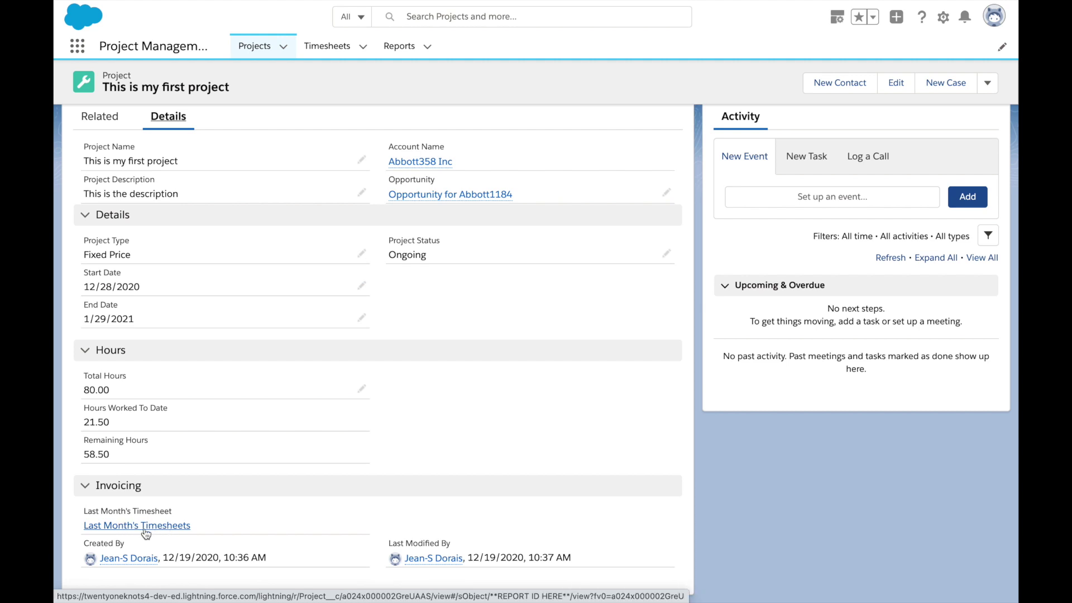
Step: Open the Last Month's Timesheet report and make the browser show full URLs and the toolbar in full screen
click(402, 47)
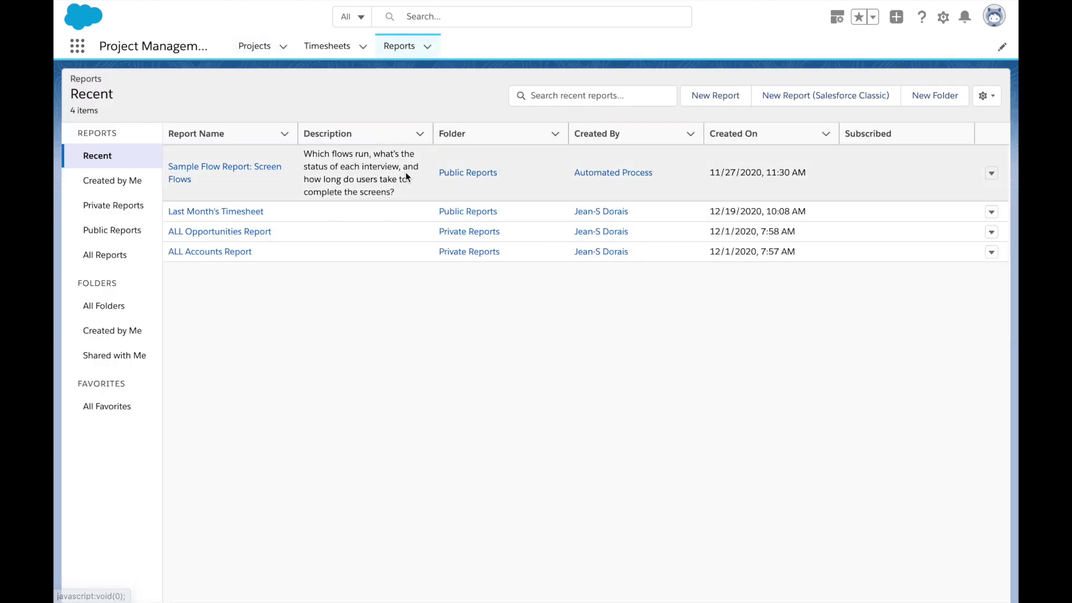
click(255, 216)
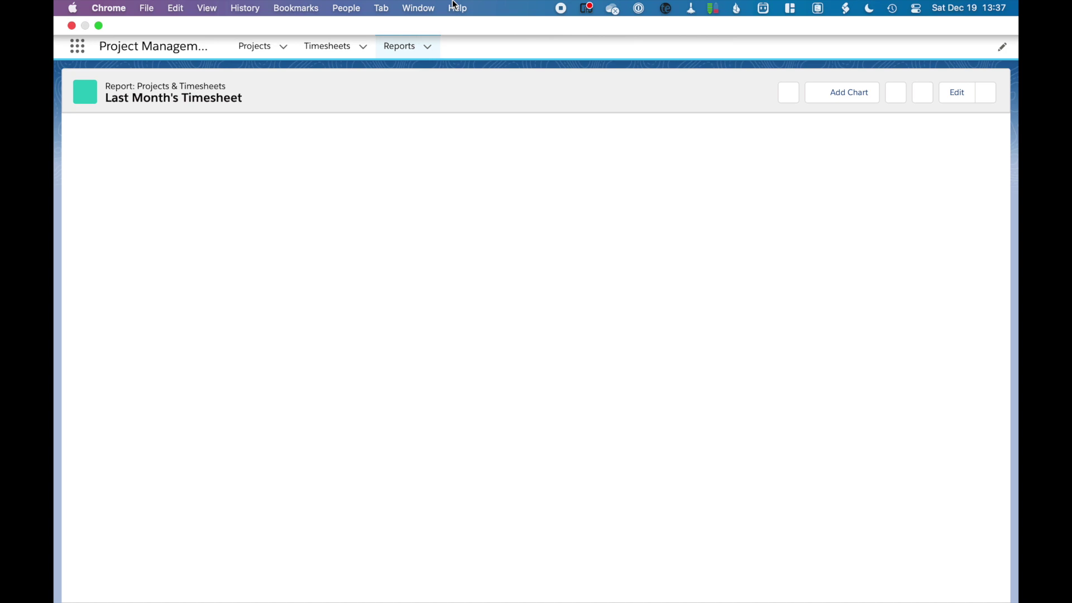
click(212, 7)
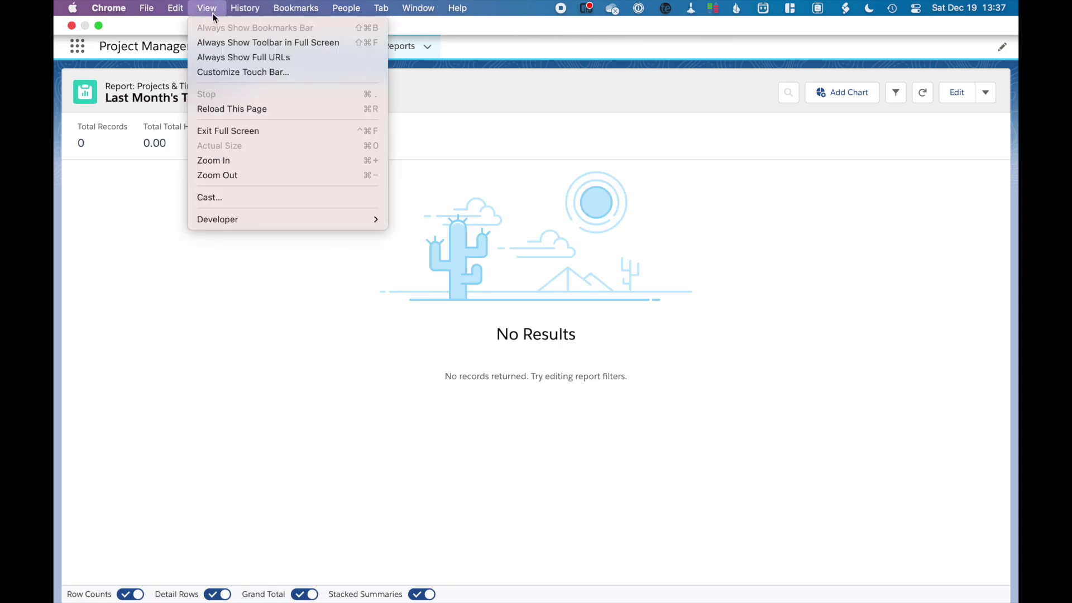
click(225, 57)
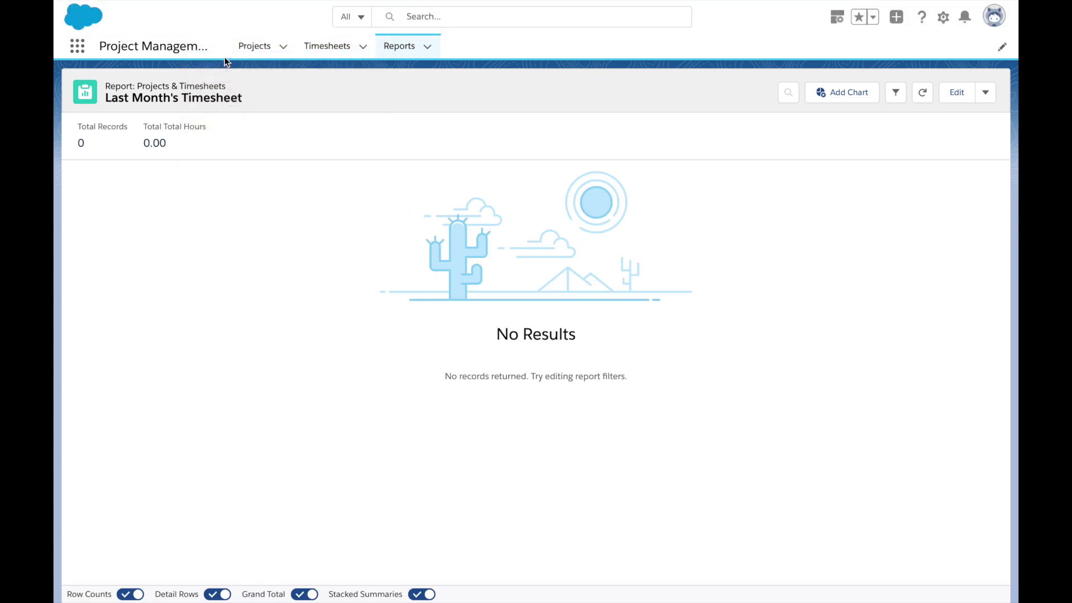
click(211, 7)
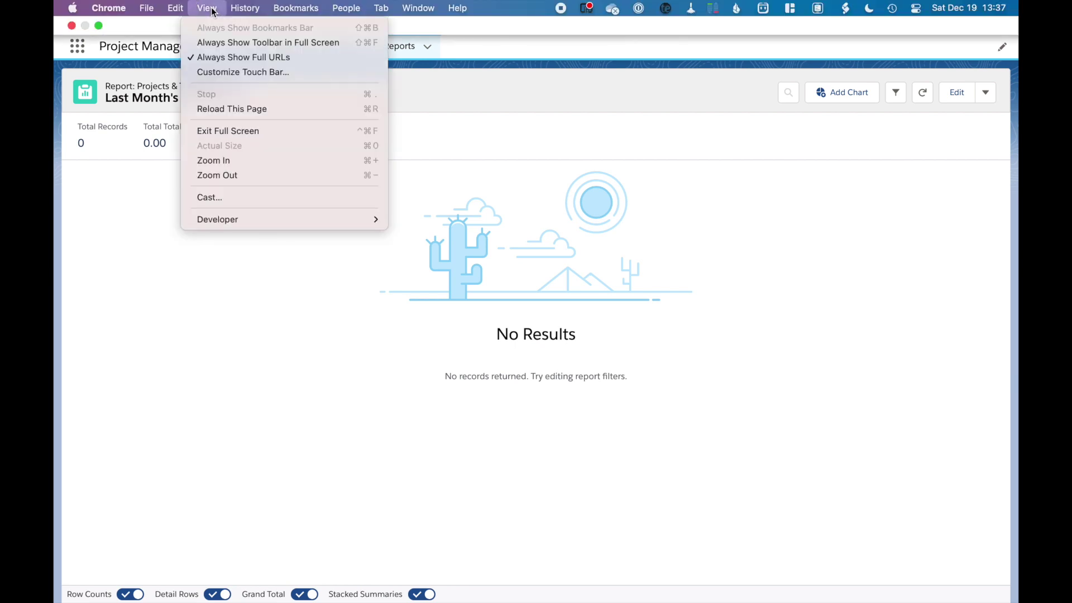
click(223, 44)
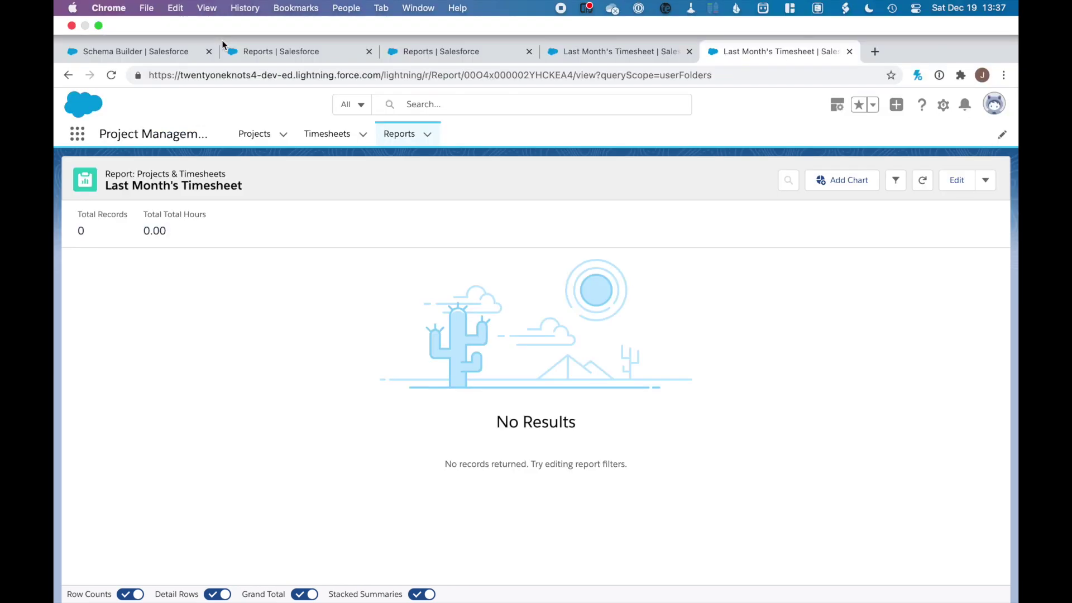
Step: Select the report ID within the report's web address
click(306, 75)
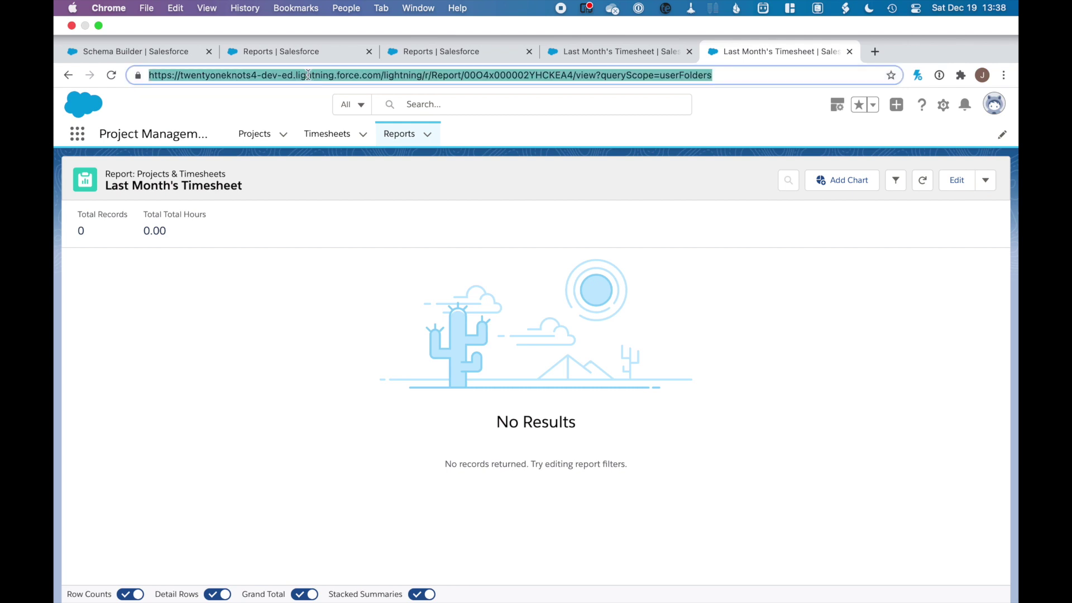
click(515, 75)
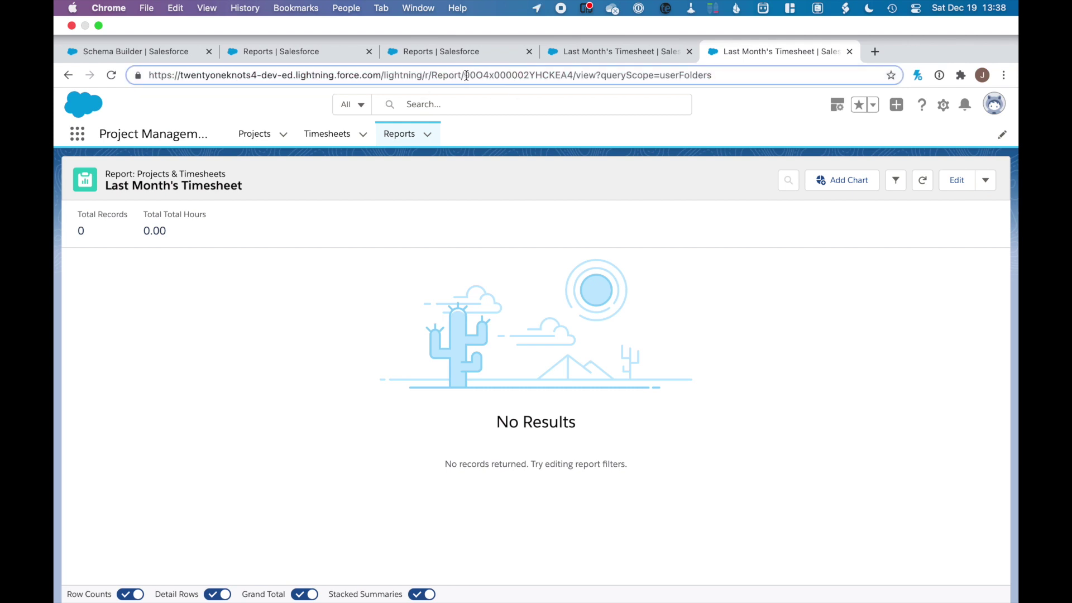
drag(466, 75, 572, 76)
key(ctrl+c)
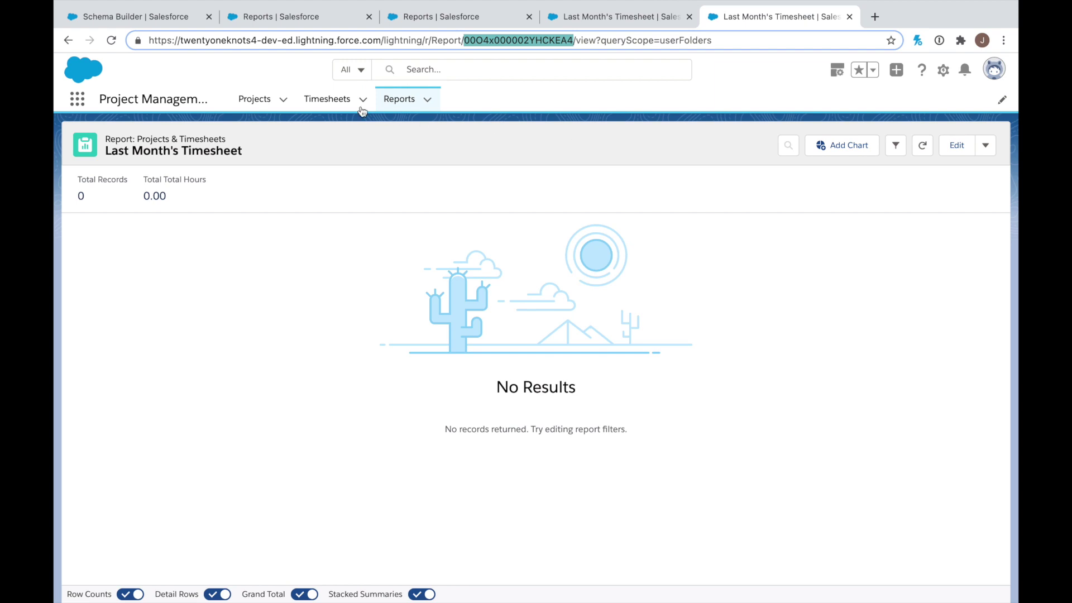
Step: Reopen the project This is my first project from the Projects list
click(257, 99)
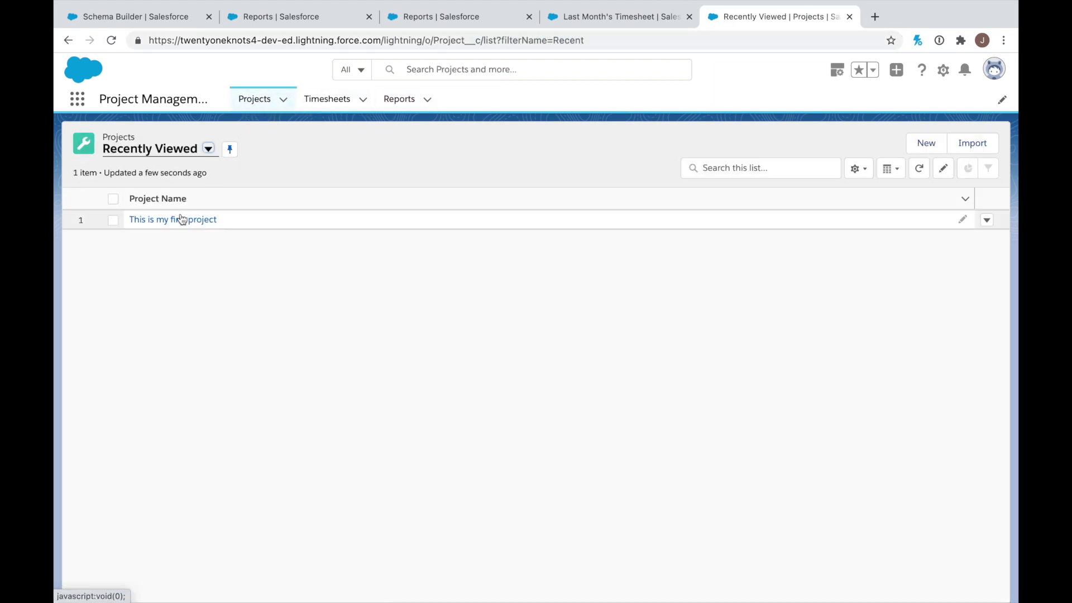
click(182, 220)
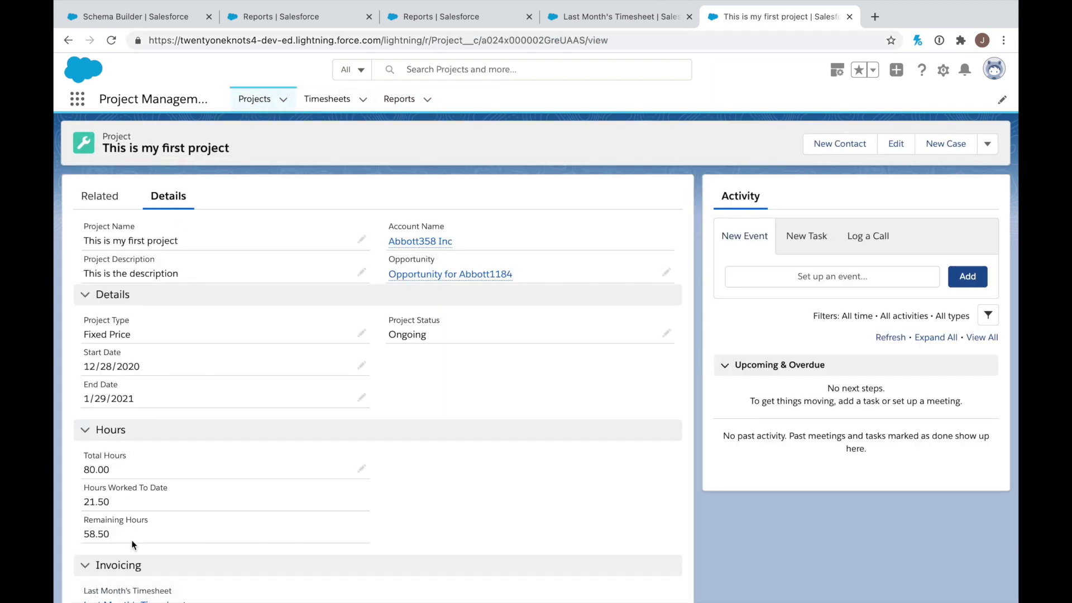
scroll(133, 545, down, 2)
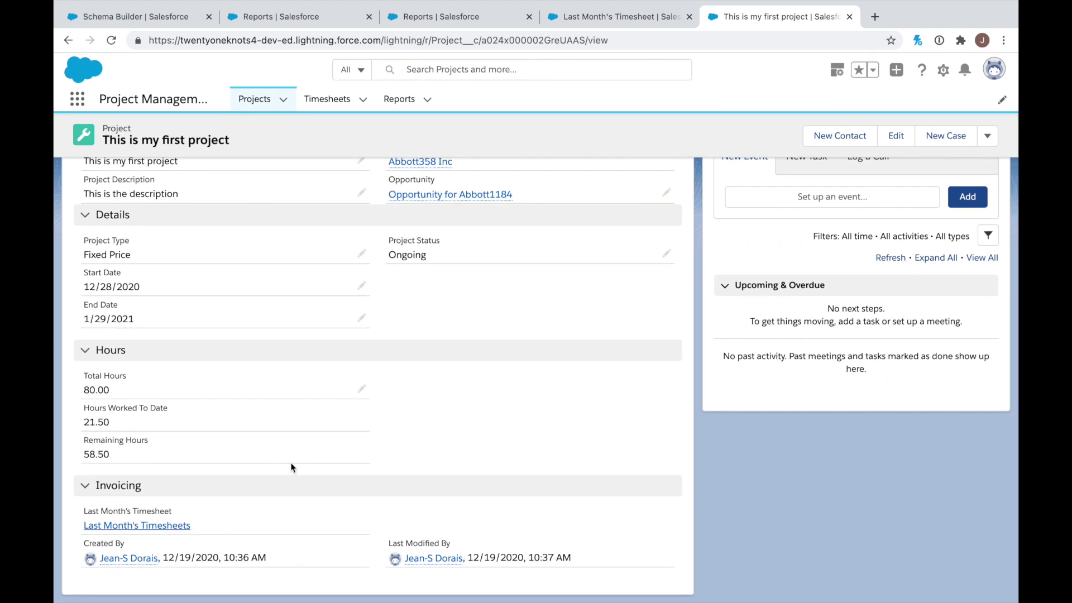
scroll(575, 305, up, 2)
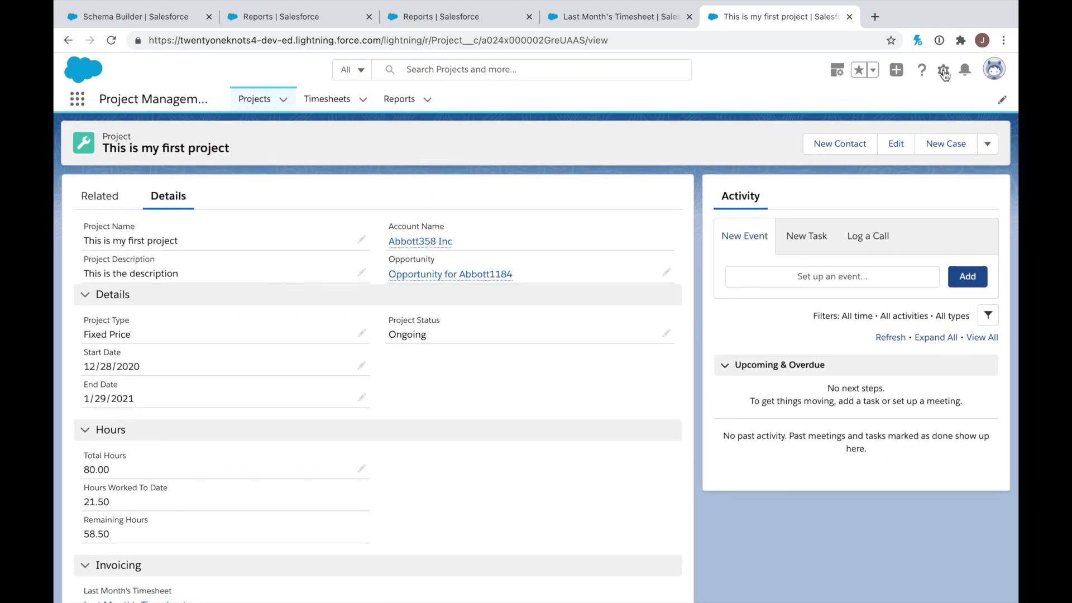
Step: Open the Last Month's Timesheet field under the Project object's Fields & Relationships in Setup
click(943, 71)
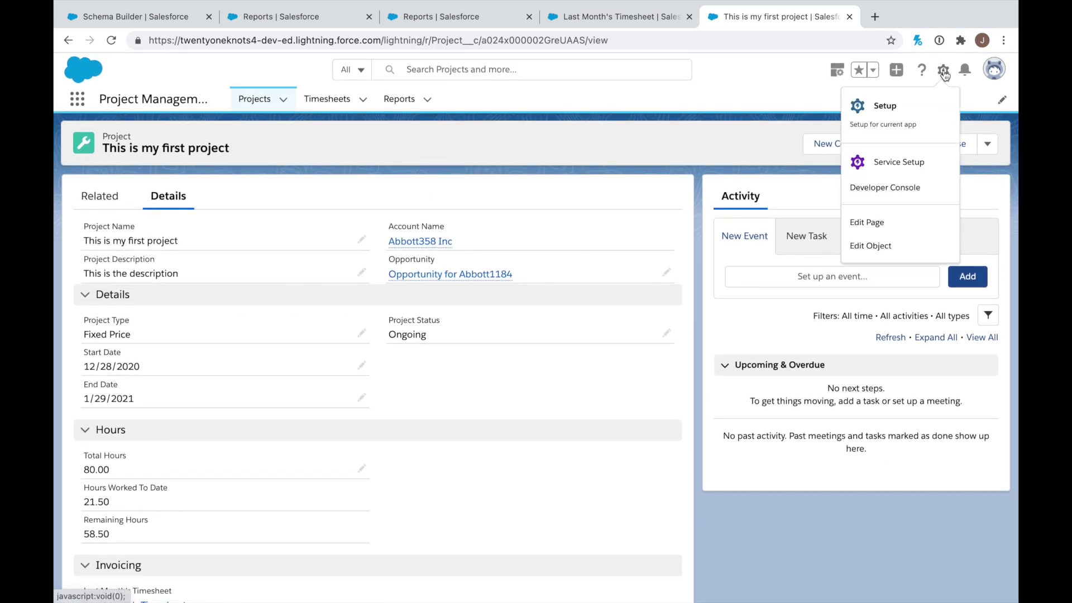
click(876, 246)
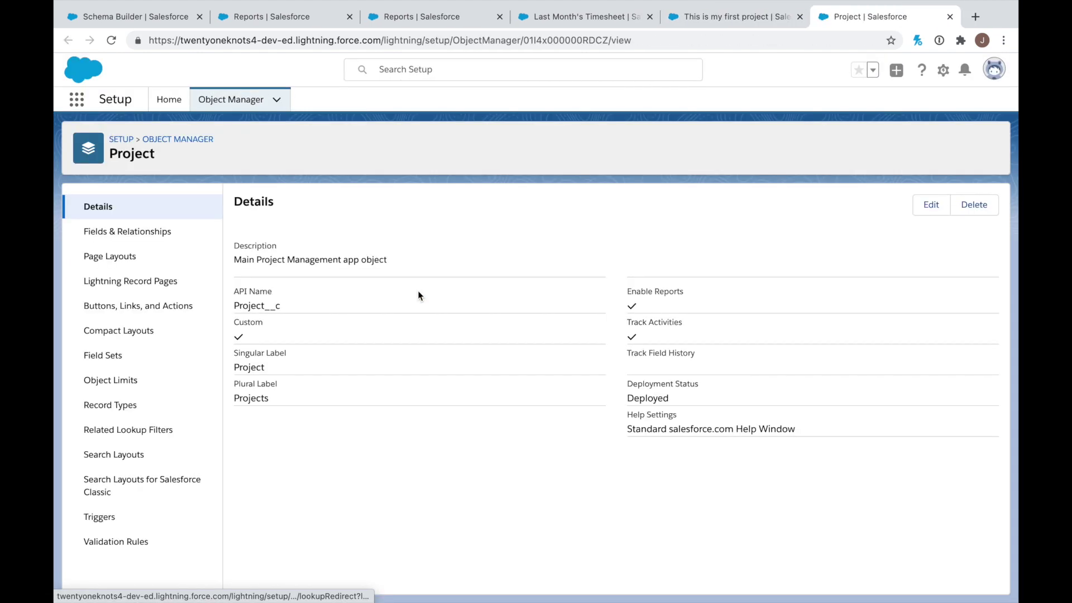
click(160, 231)
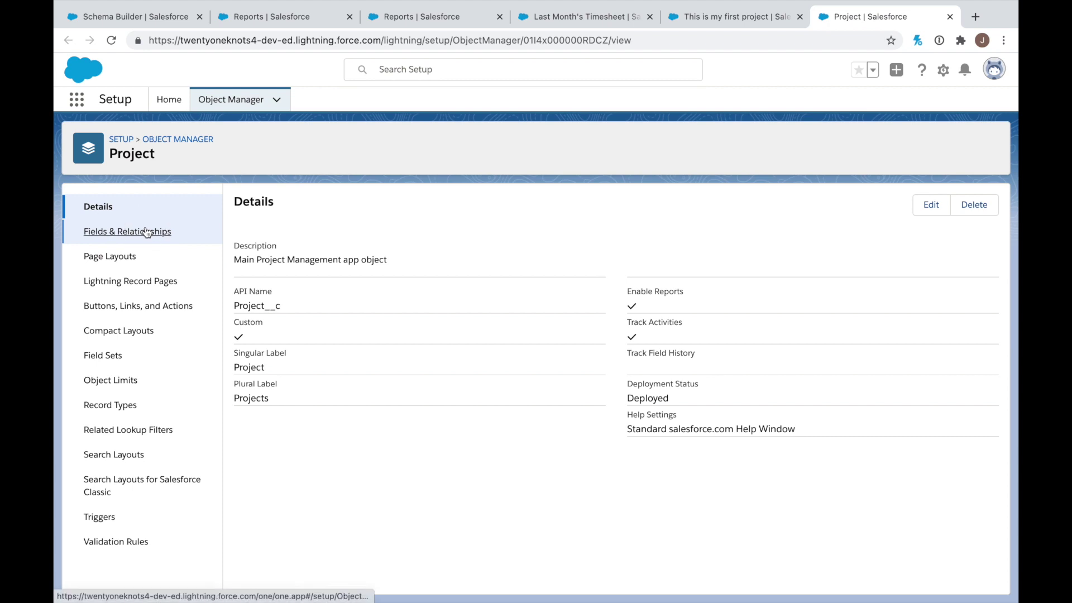
click(297, 411)
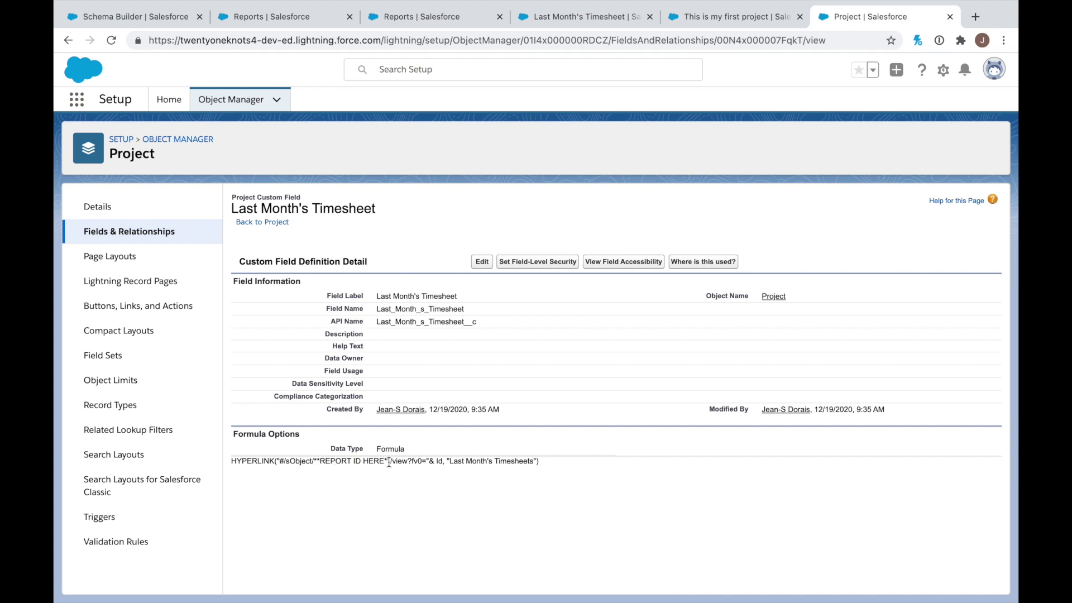
Step: Replace REPORT ID HERE in the HYPERLINK formula with the pasted report ID and save
click(482, 262)
scroll(385, 483, down, 4)
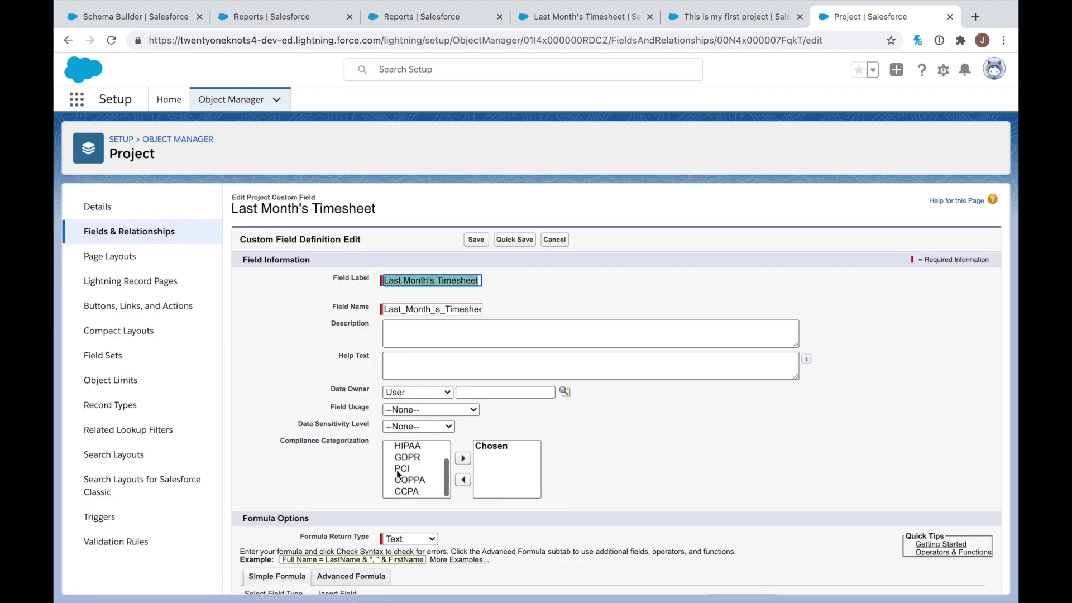
scroll(360, 492, down, 2)
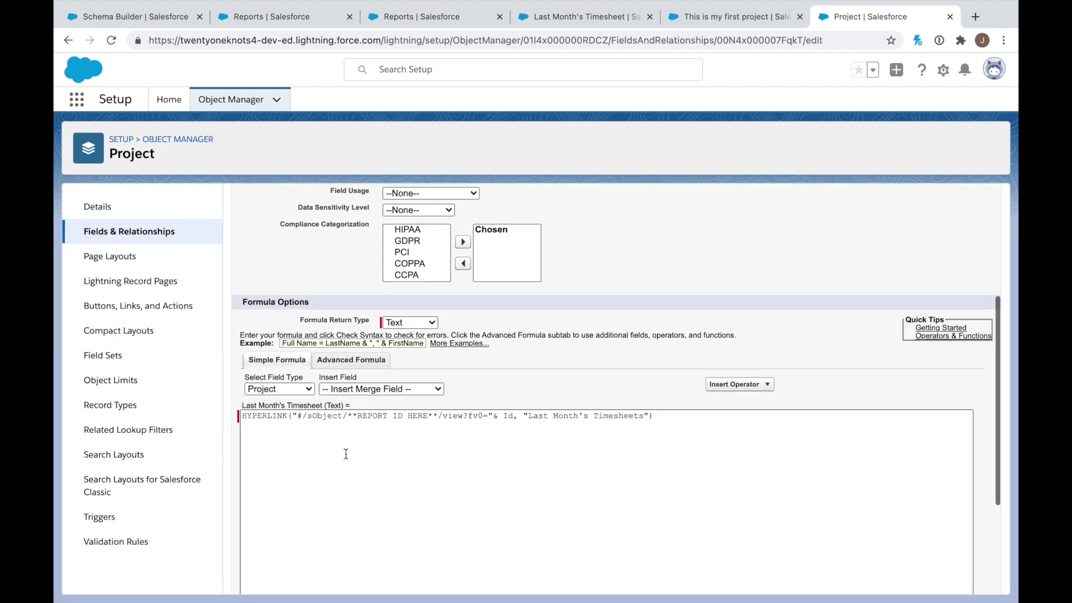
click(349, 418)
drag(348, 416, 437, 414)
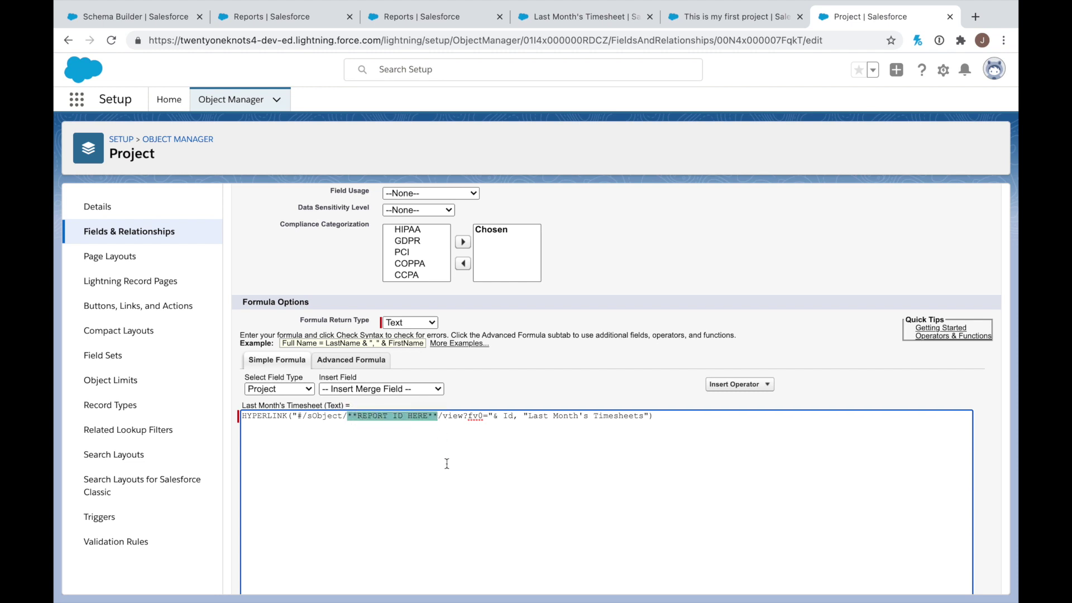
key(ctrl+v)
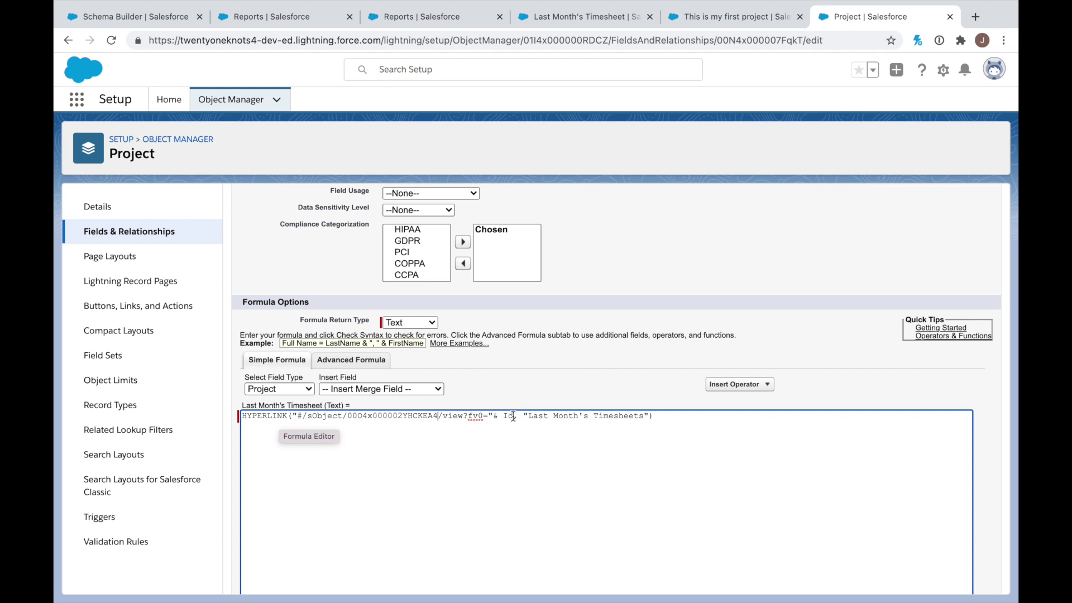
scroll(573, 337, down, 3)
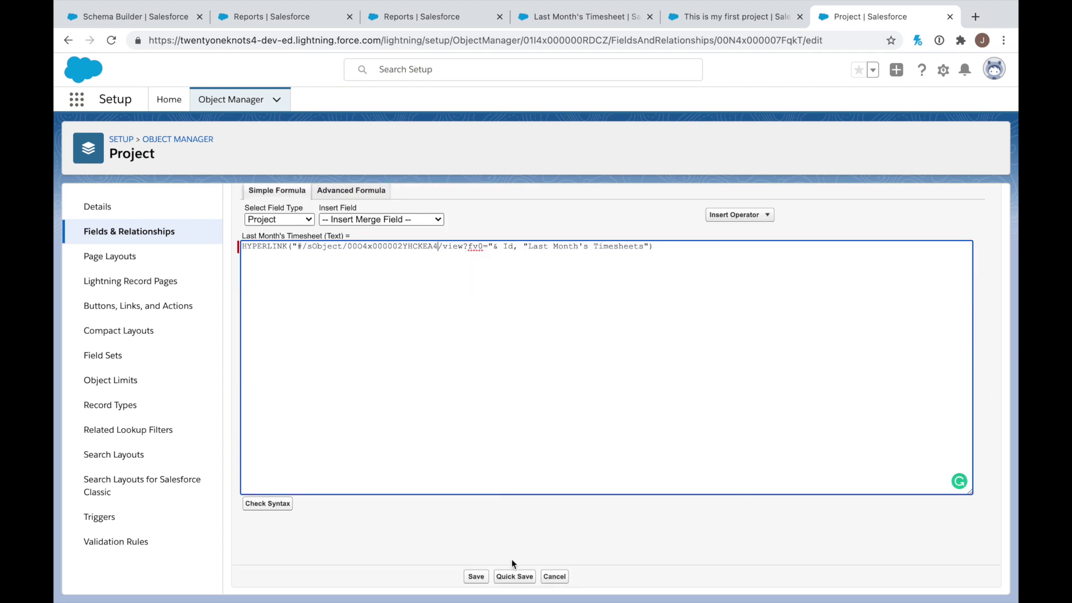
click(477, 577)
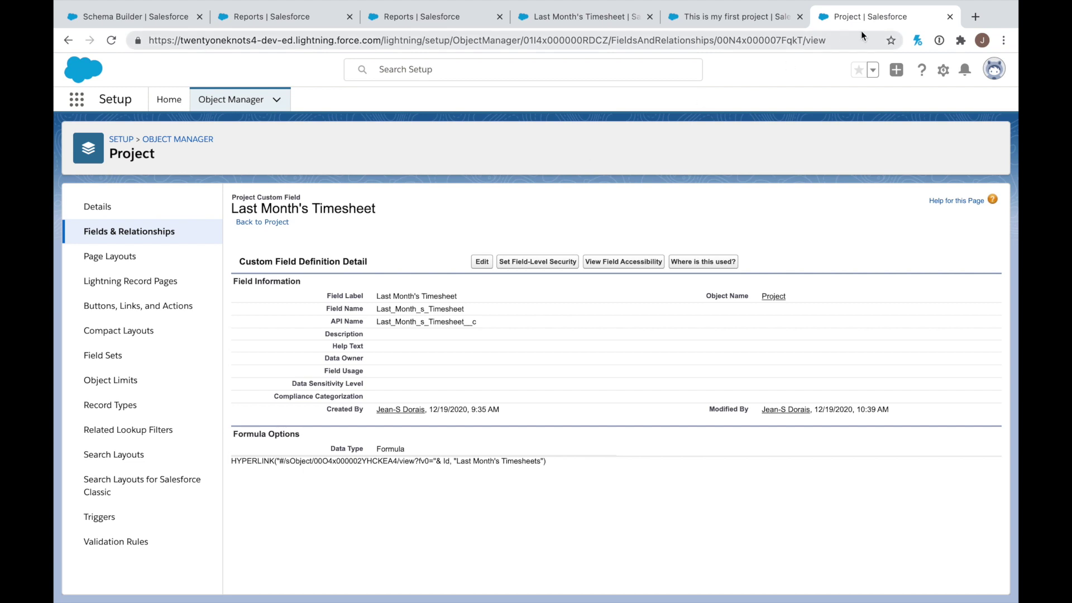
Step: Close the Setup tab, reopen This is my first project, and follow its Last Month's Timesheets link
click(949, 17)
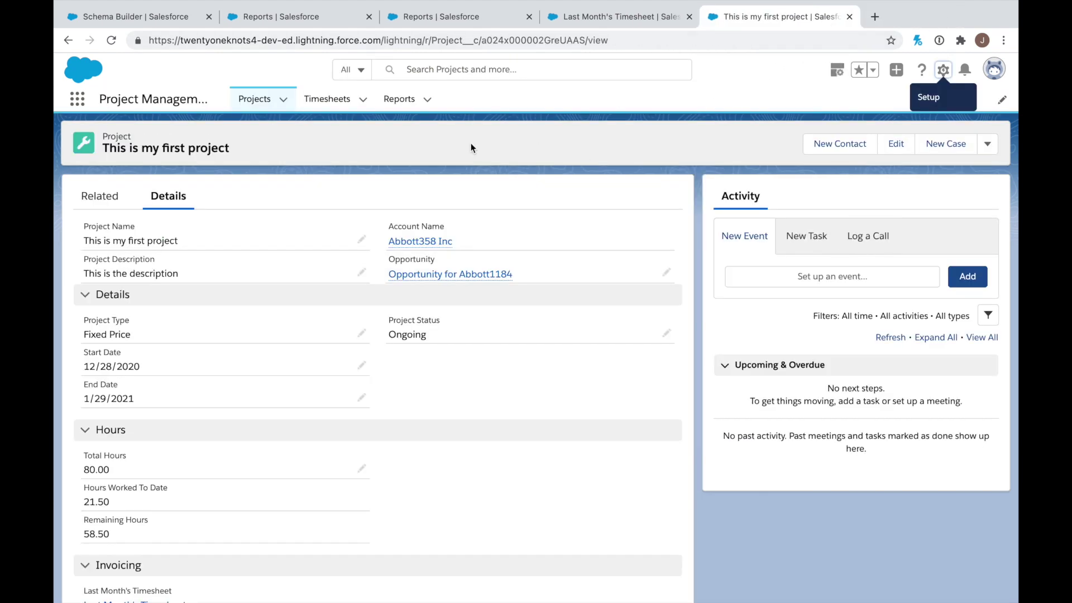
click(609, 16)
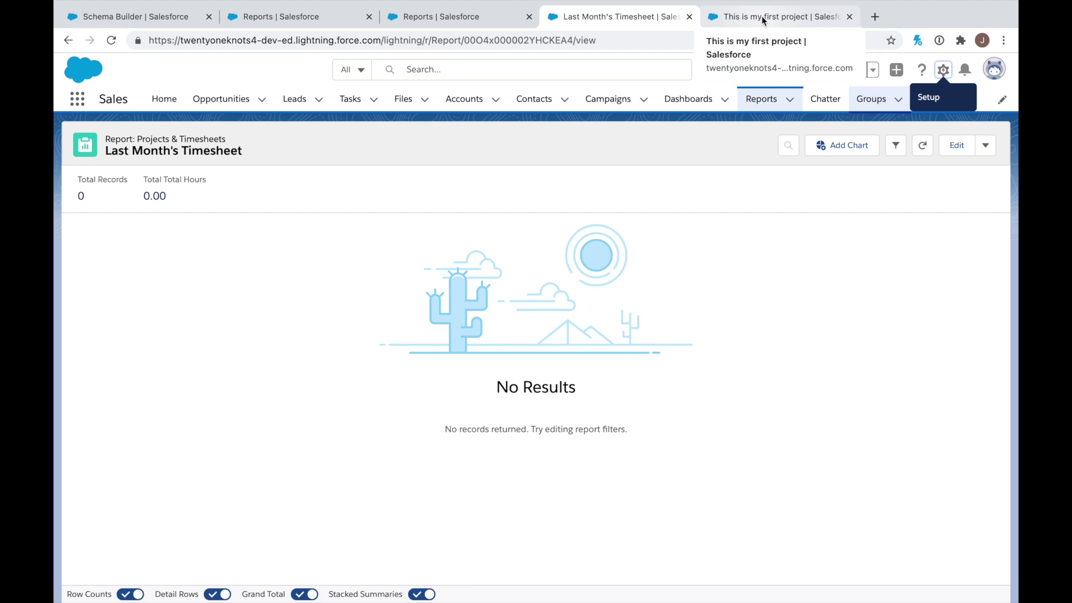
click(786, 16)
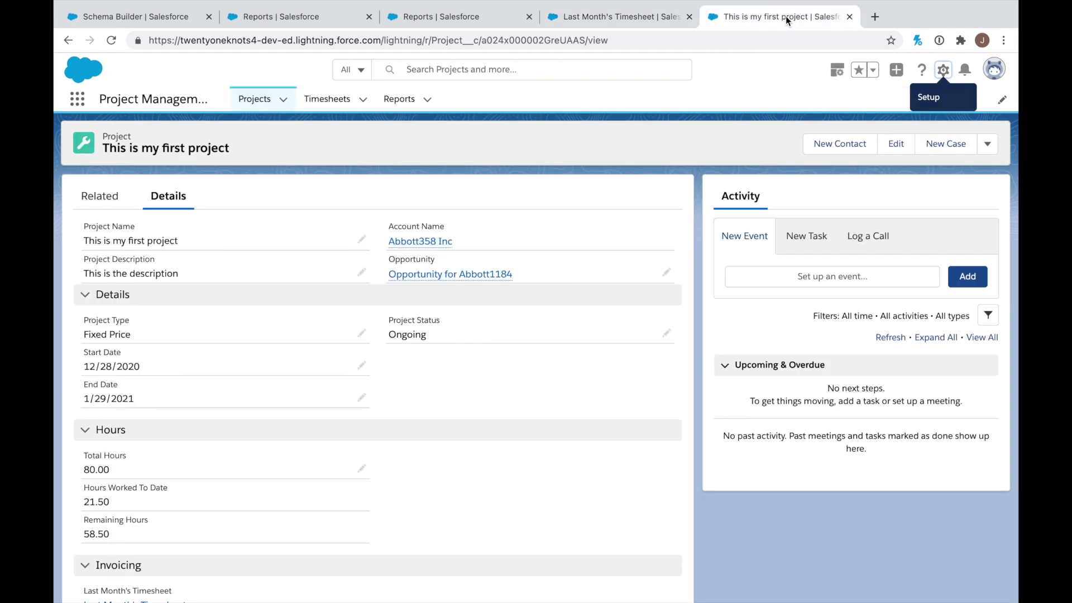
click(400, 100)
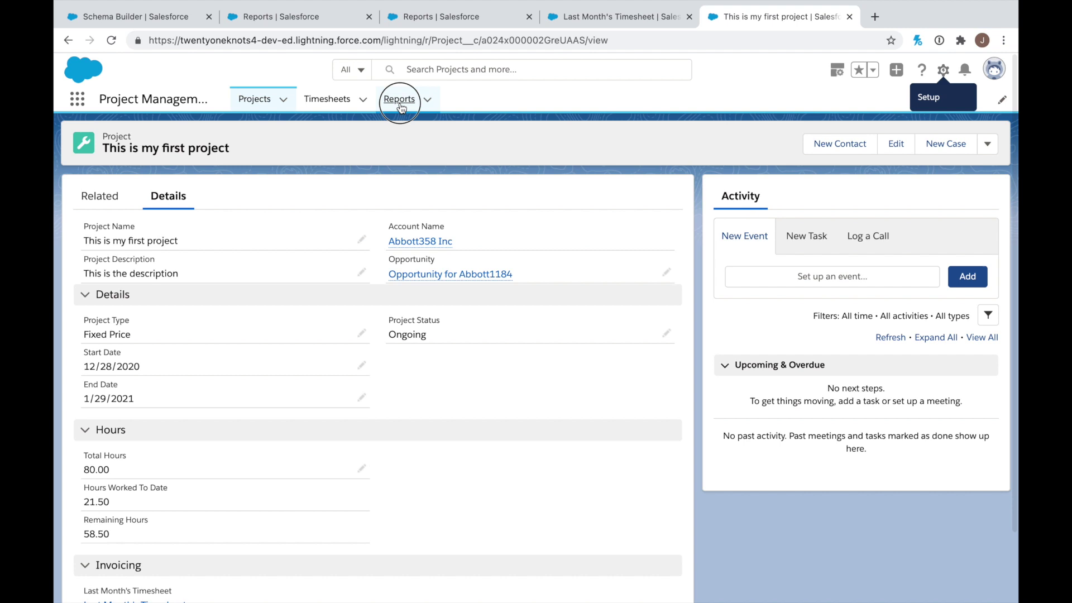
click(254, 100)
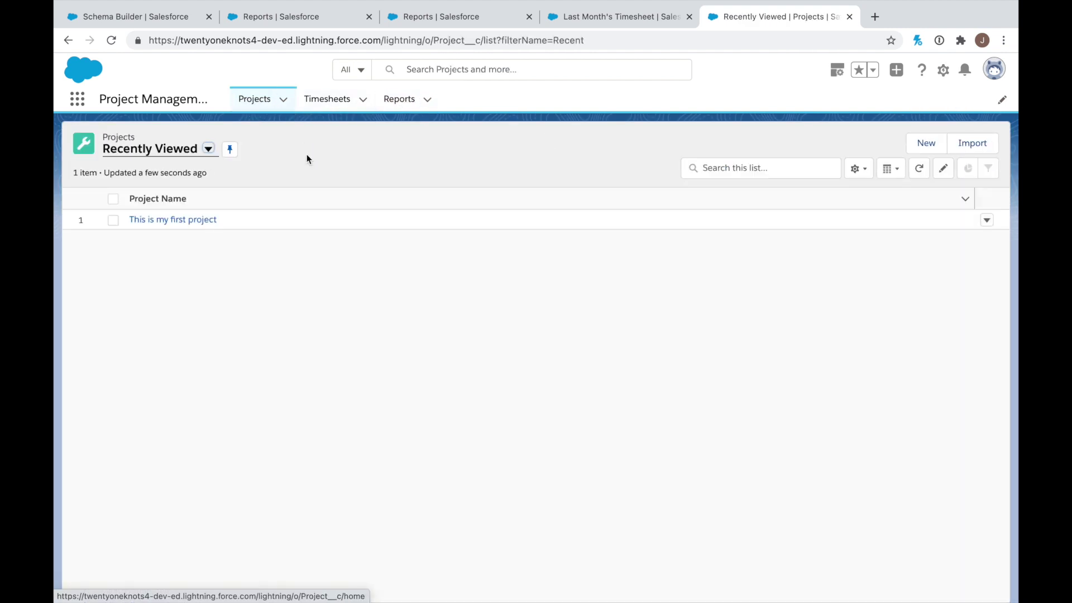
click(180, 219)
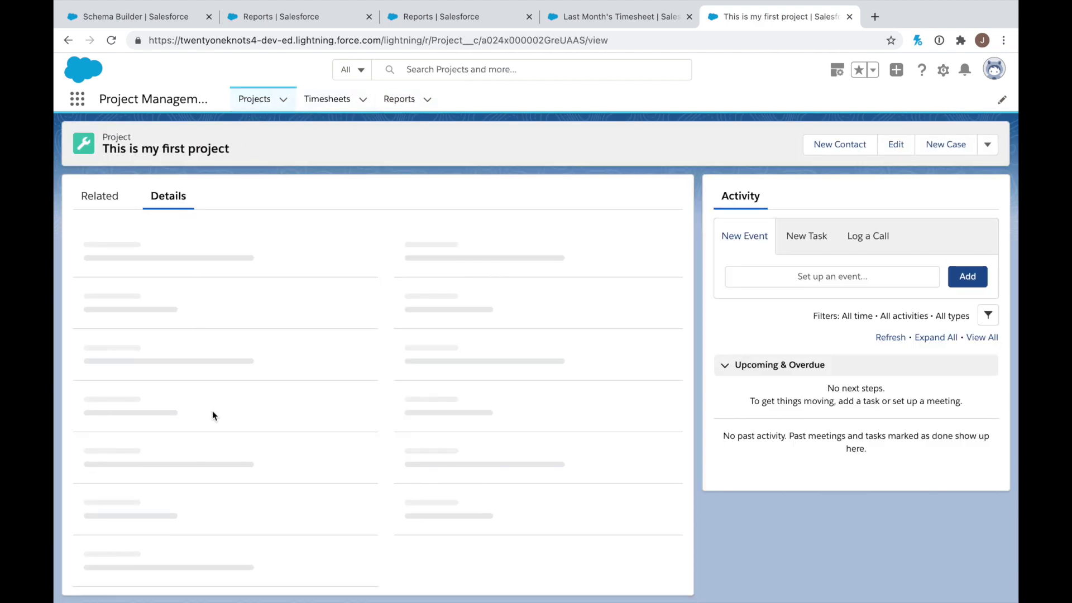
scroll(212, 411, down, 2)
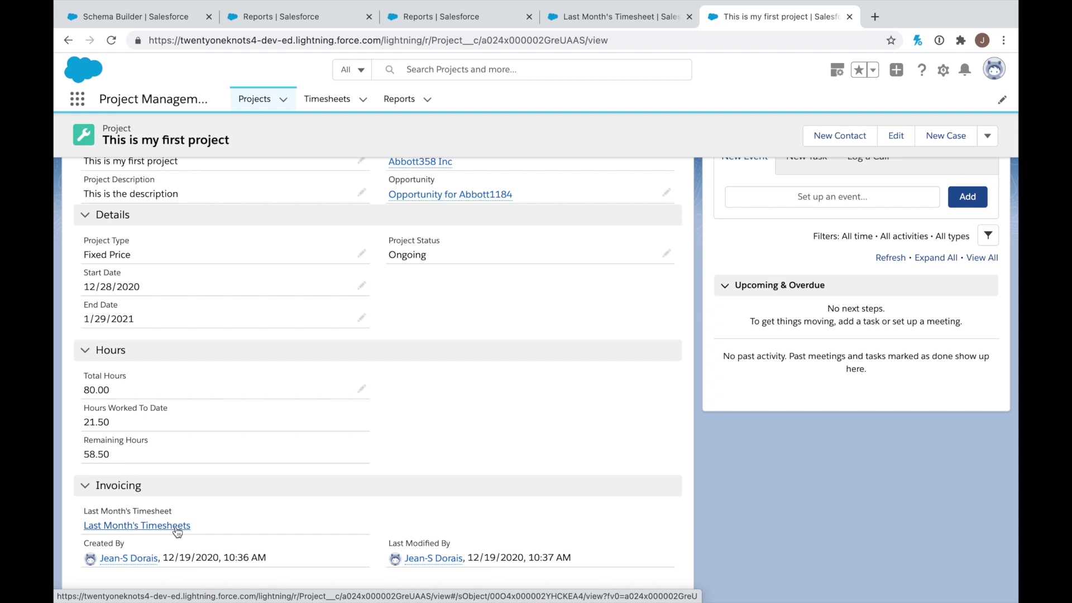
click(178, 529)
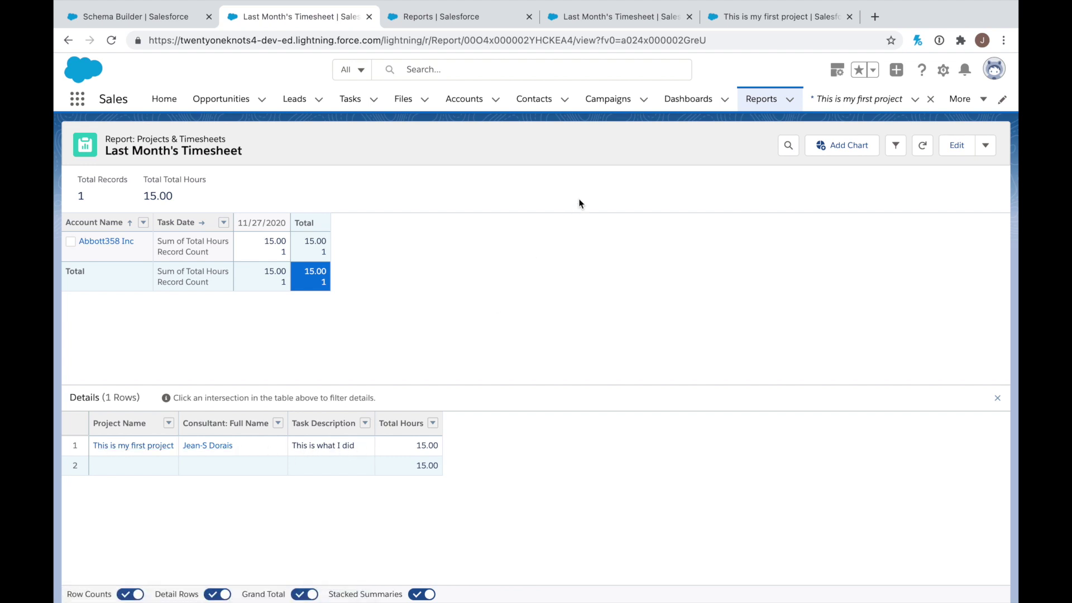
Step: Close the redundant report tabs and show the project's Related timesheets
click(530, 17)
click(501, 20)
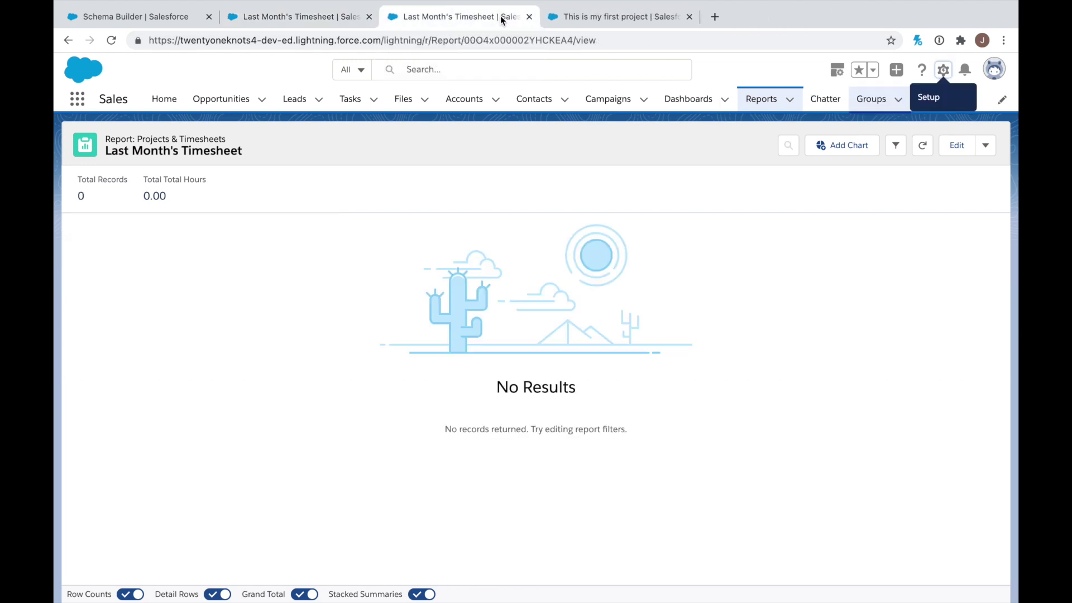
click(529, 16)
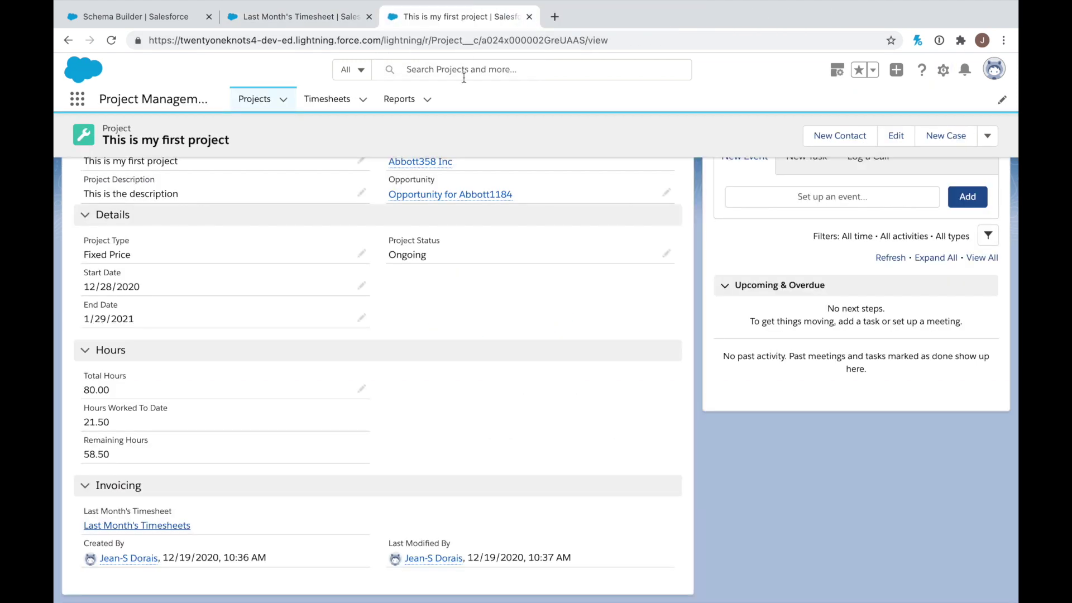
scroll(394, 204, up, 2)
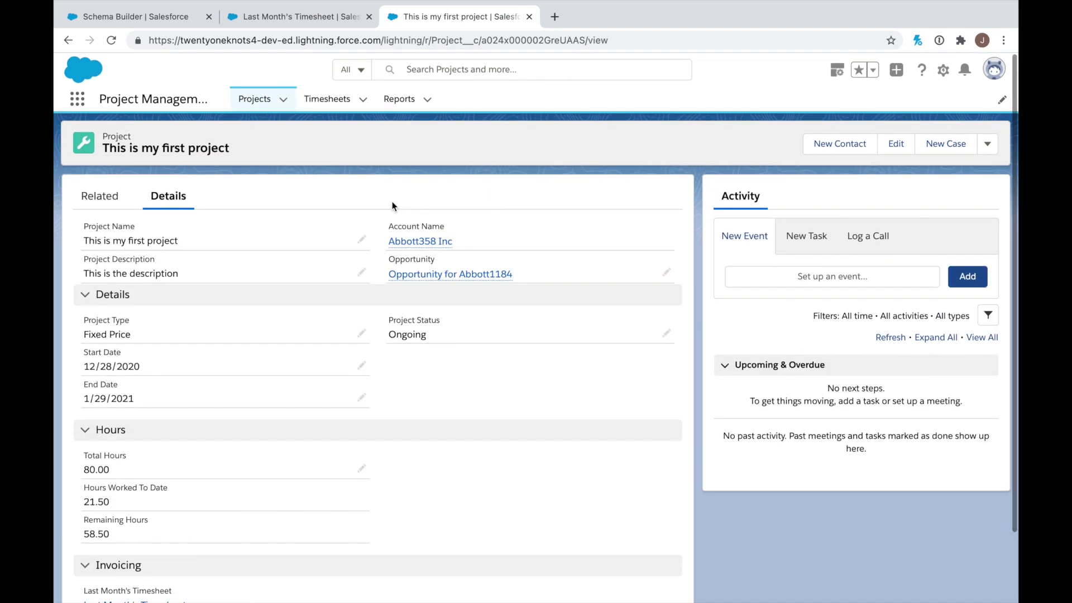
scroll(352, 354, down, 3)
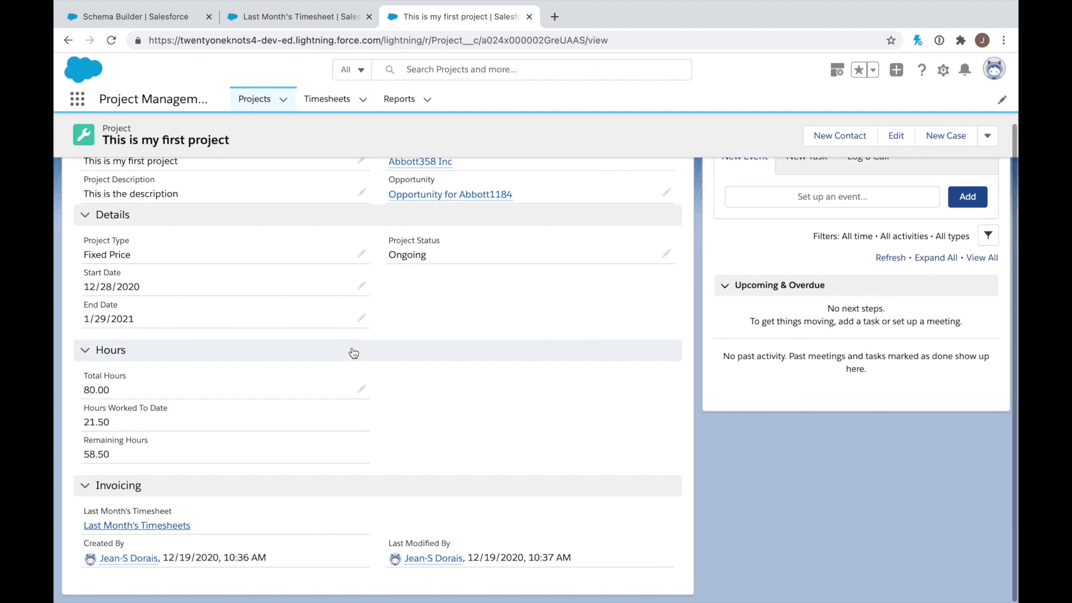
scroll(256, 377, up, 3)
click(106, 202)
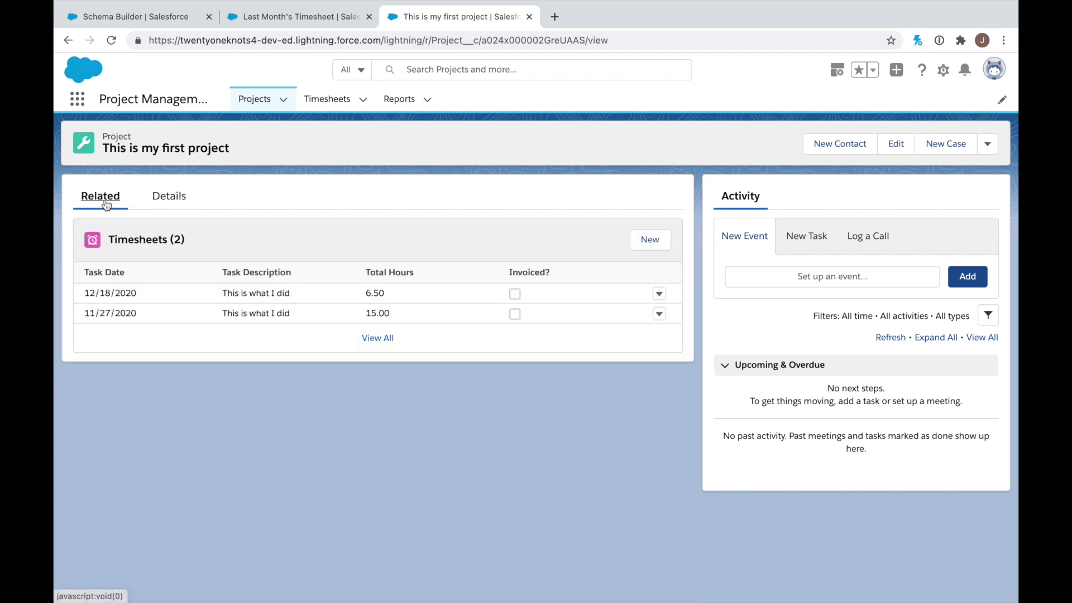
Step: Create a timesheet for the recent consultant dated 11/9/2020, 'Data cleanup', 4 hours
click(648, 239)
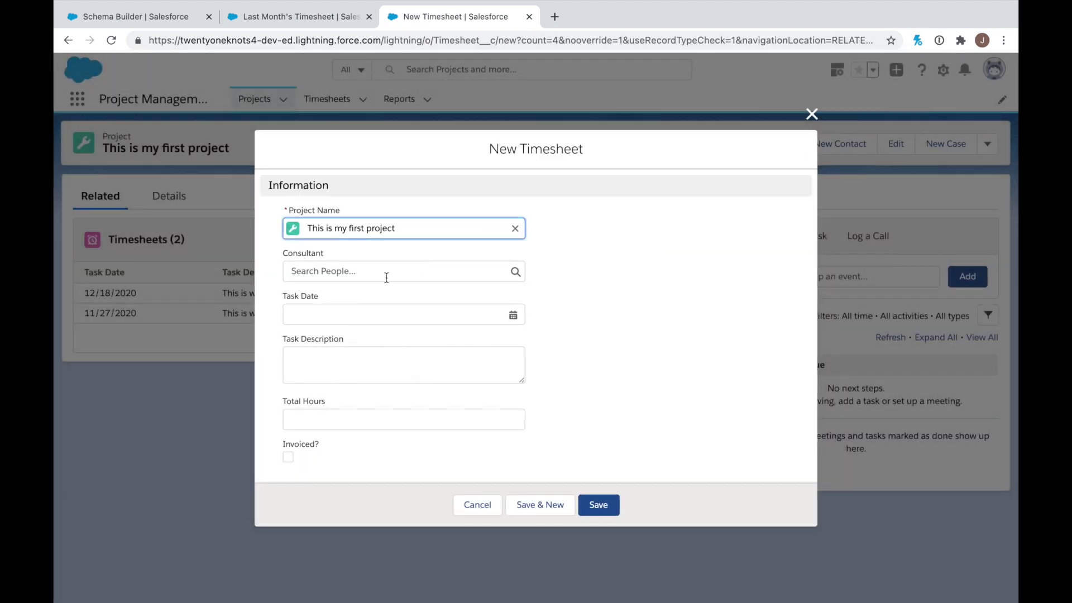
click(386, 276)
click(392, 316)
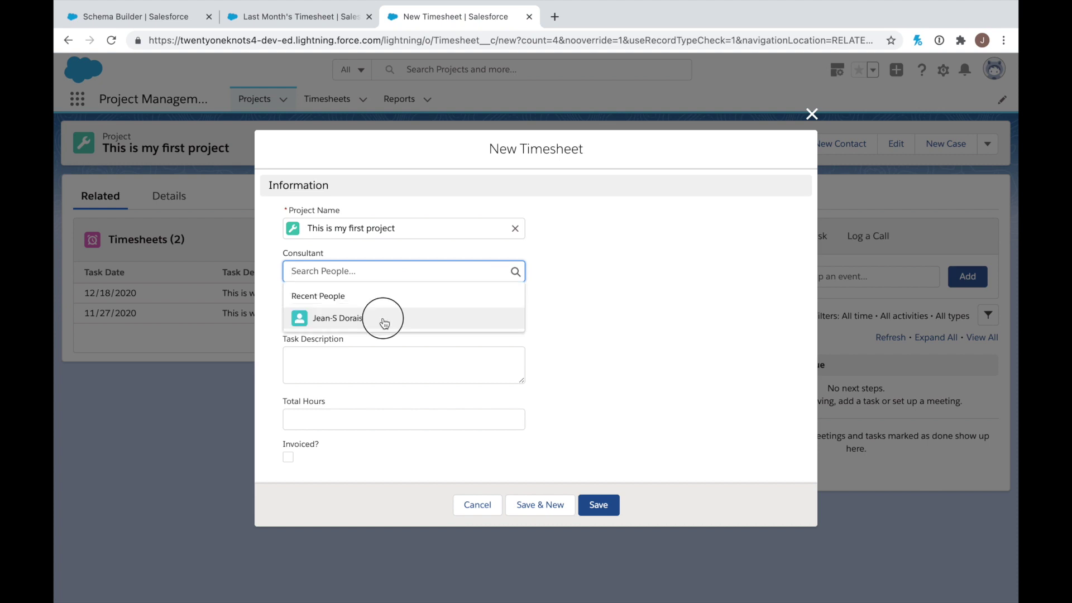
click(362, 317)
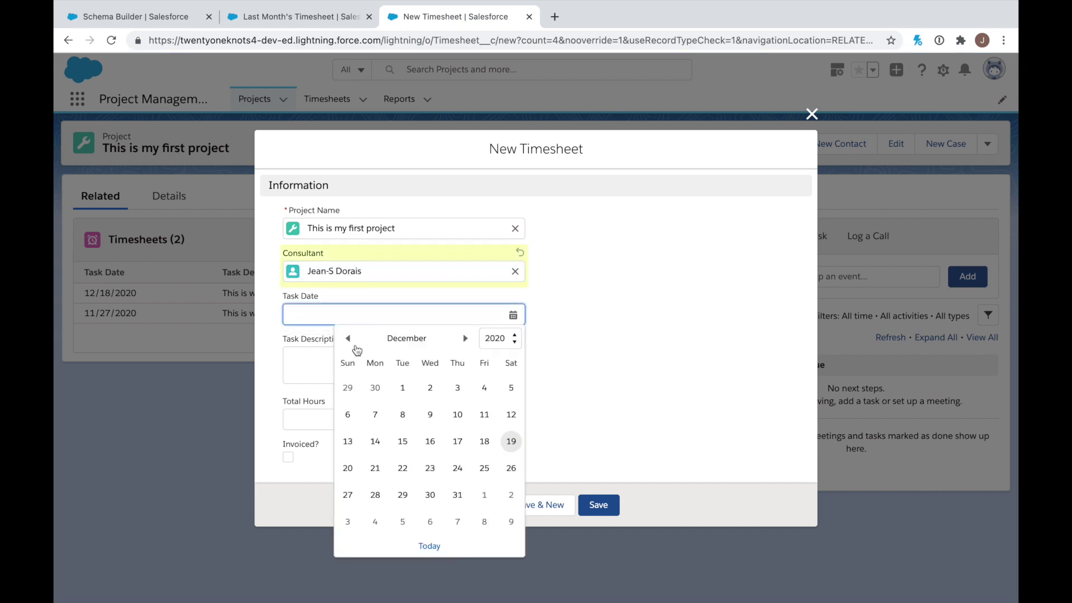
click(347, 338)
click(376, 414)
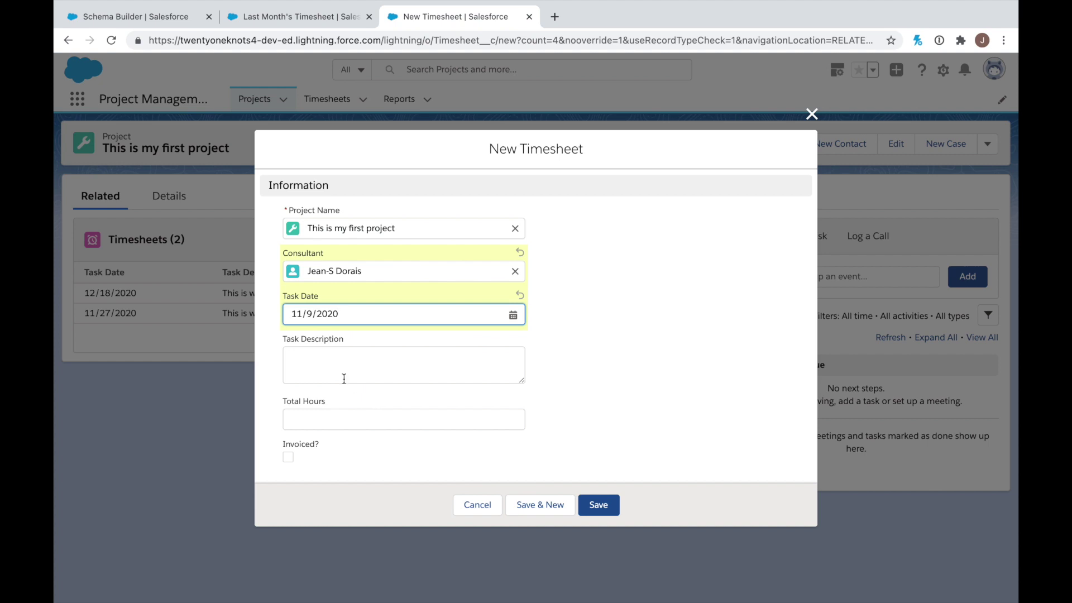
click(333, 360)
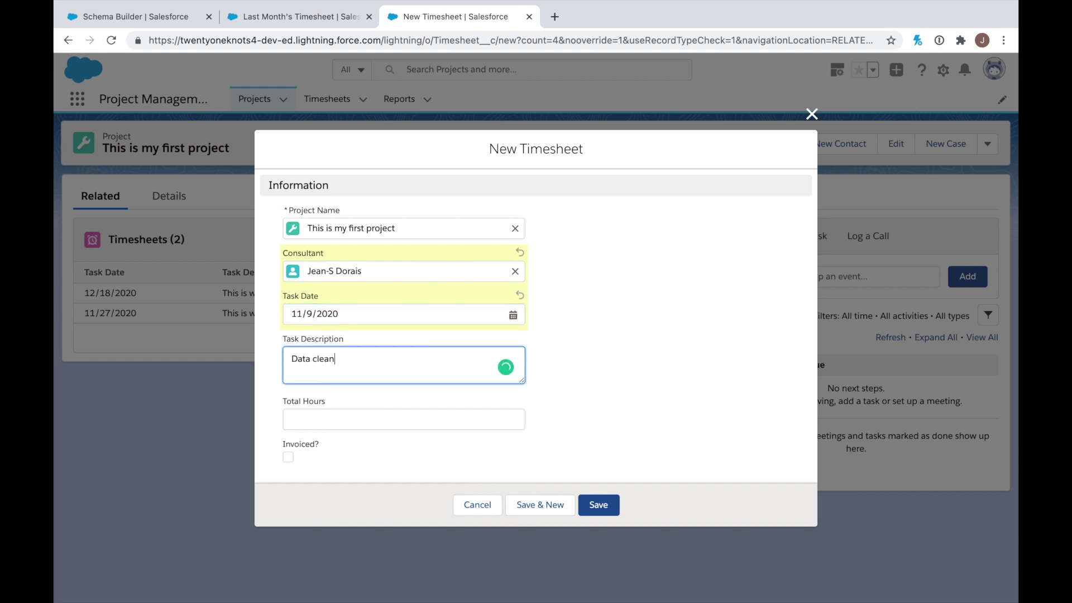
text(Data cleanup)
key(Tab)
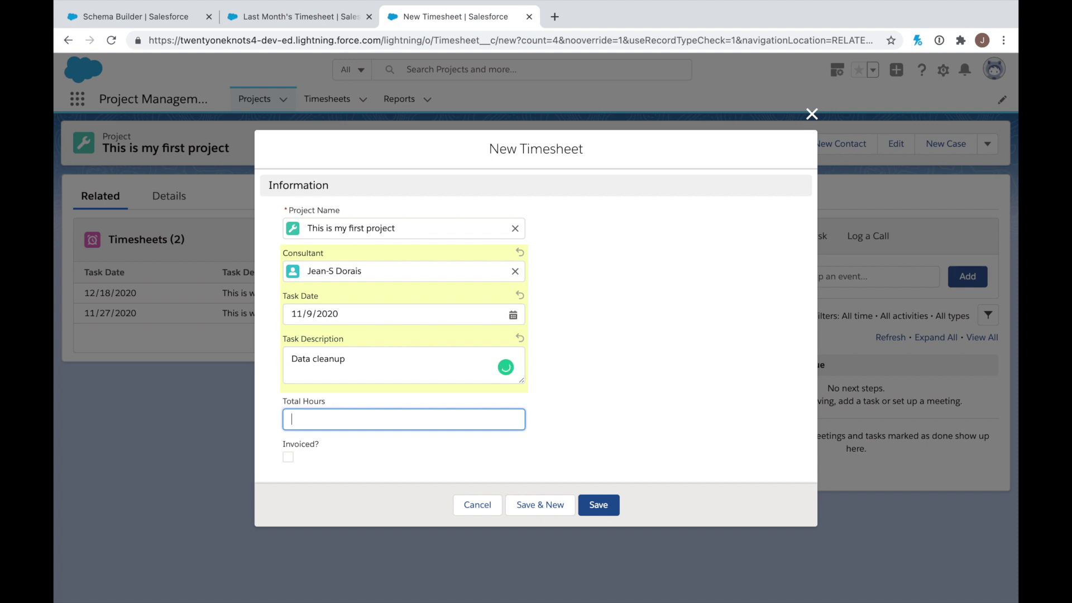
click(596, 503)
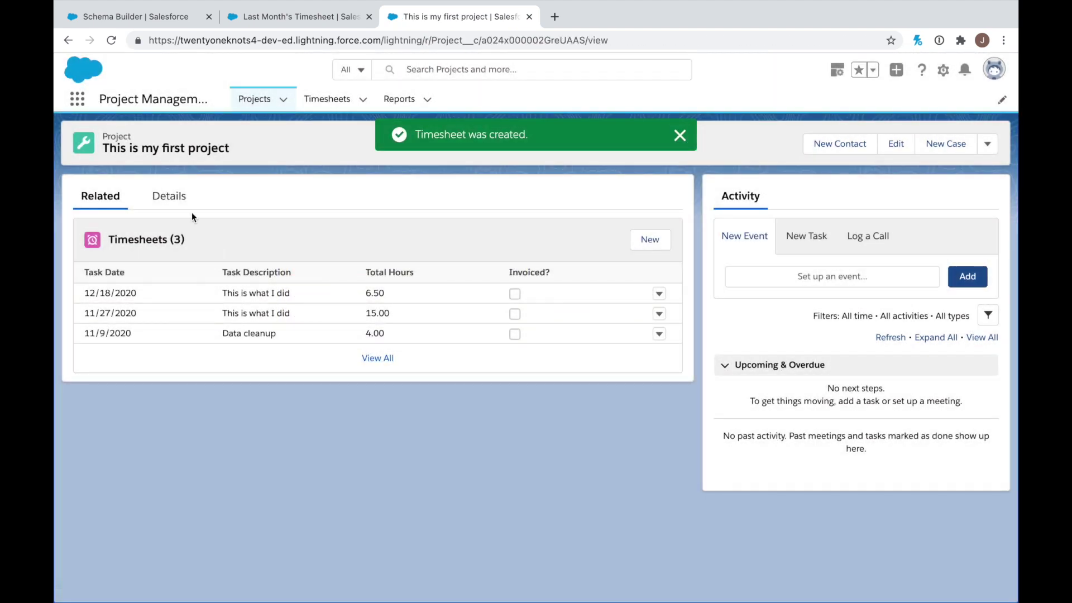
Step: Open the Details tab and follow the Last Month's Timesheets link to the filtered report
click(169, 204)
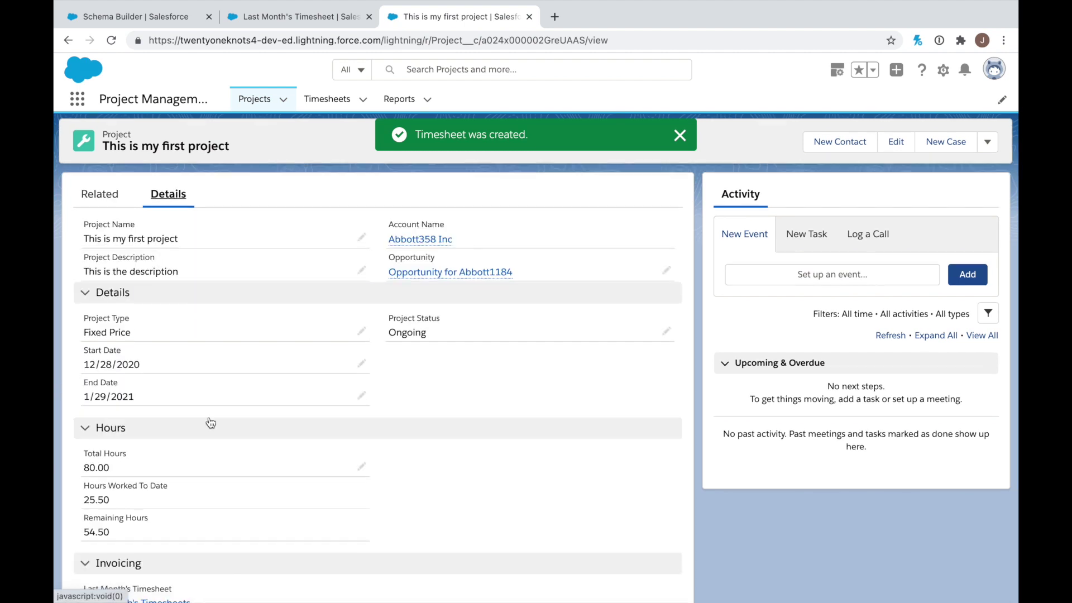
scroll(210, 422, down, 2)
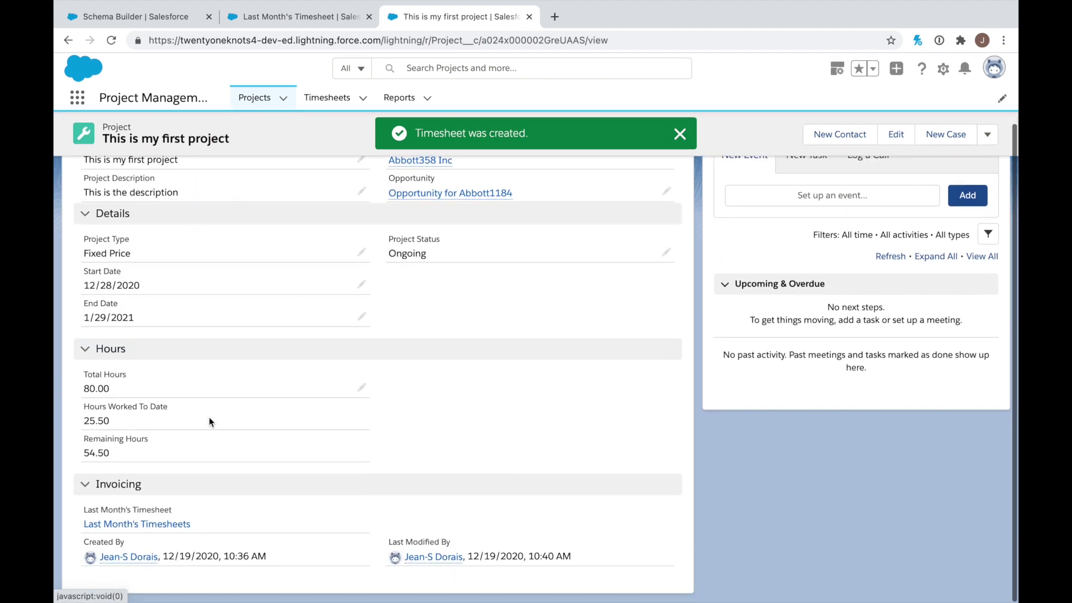
click(159, 526)
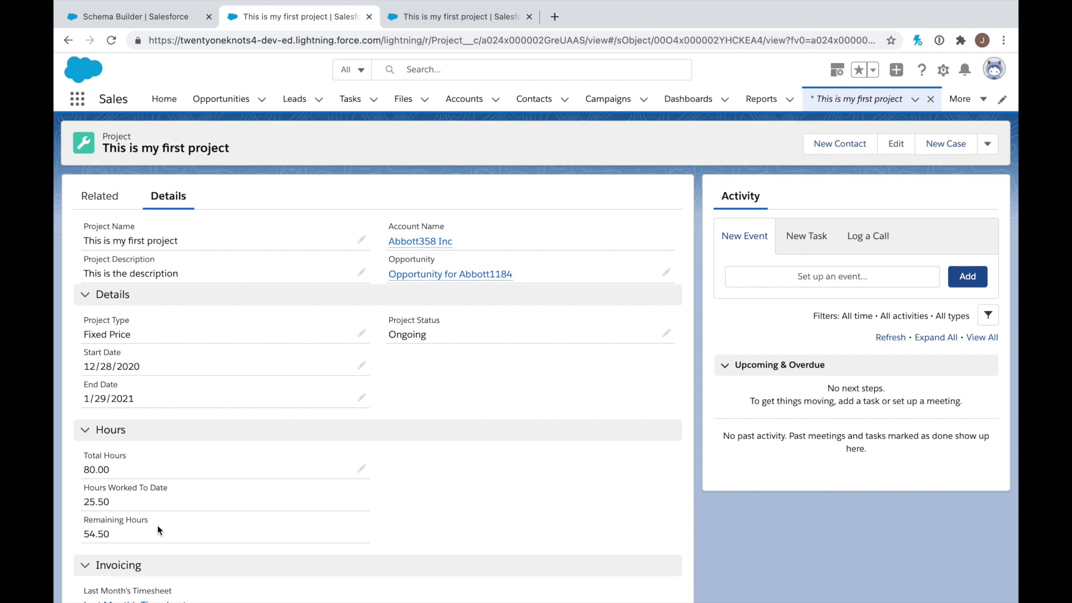
scroll(159, 530, down, 2)
click(159, 528)
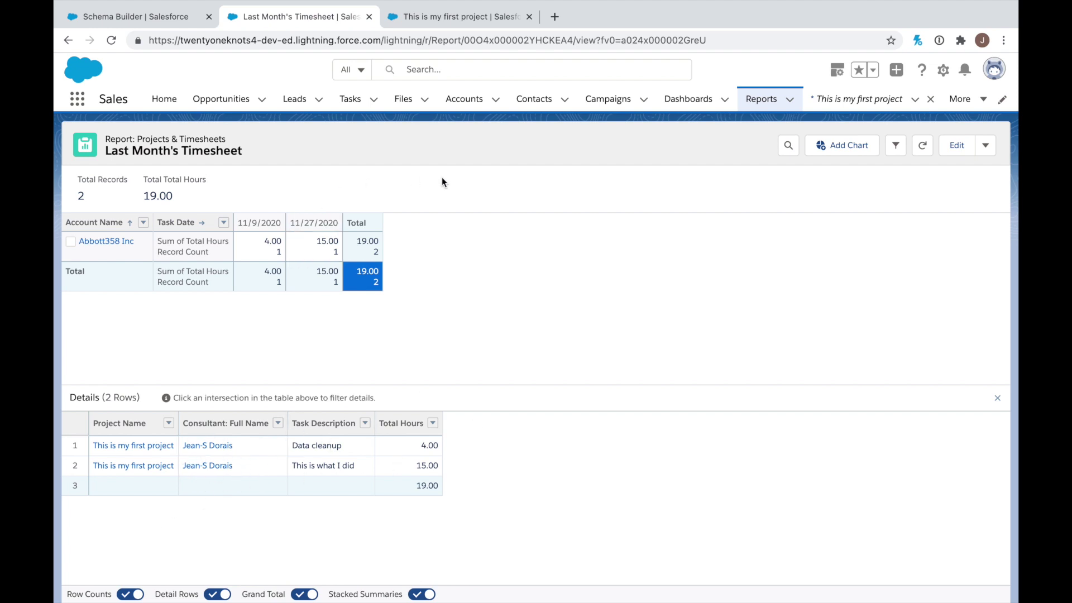
Step: Switch to the Project Management app from the App Launcher
click(77, 100)
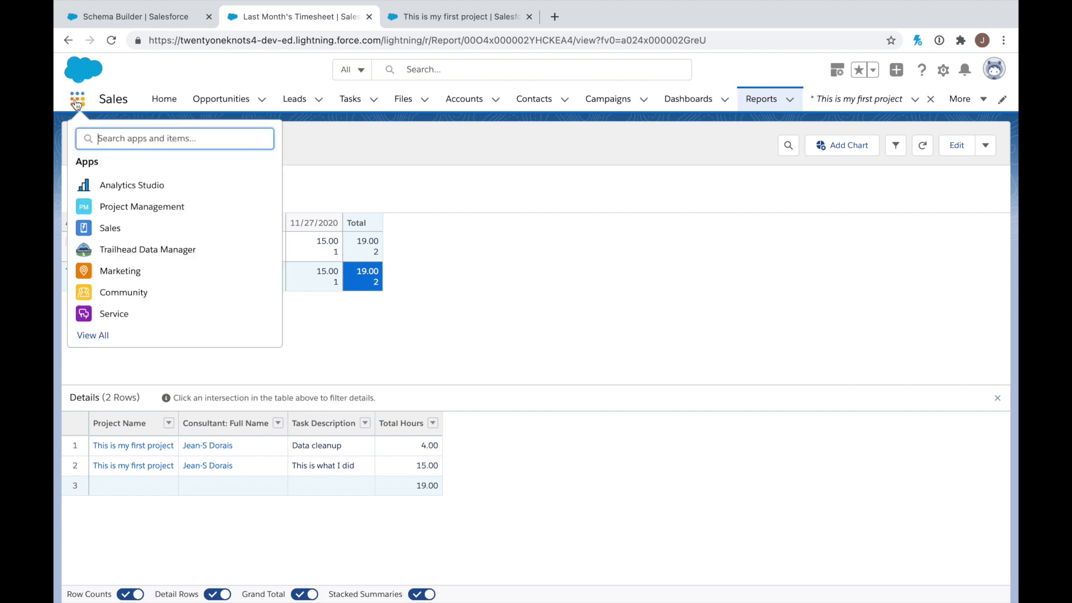
click(147, 209)
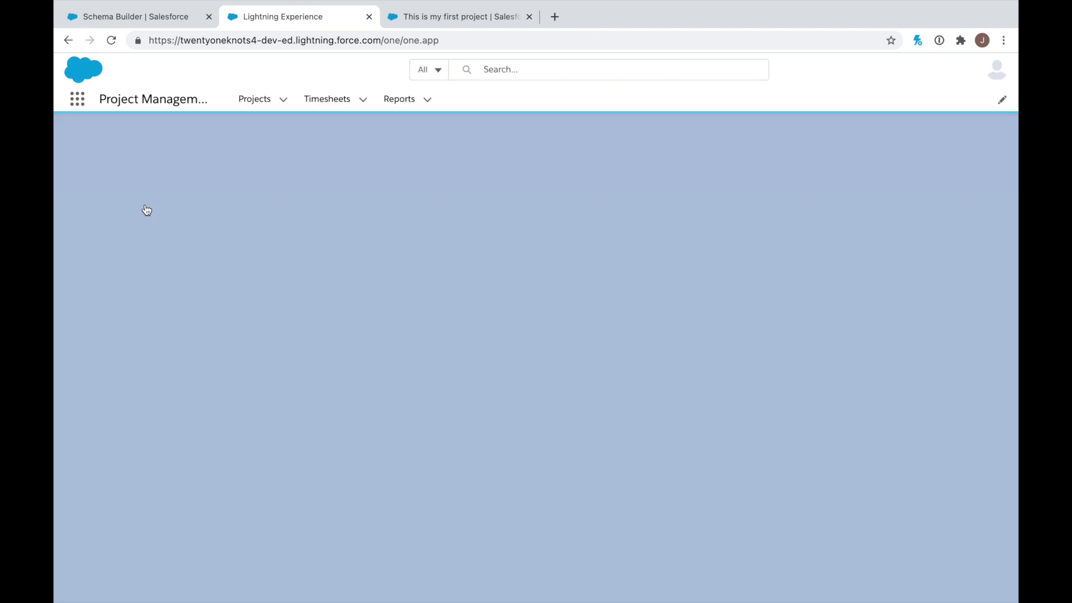